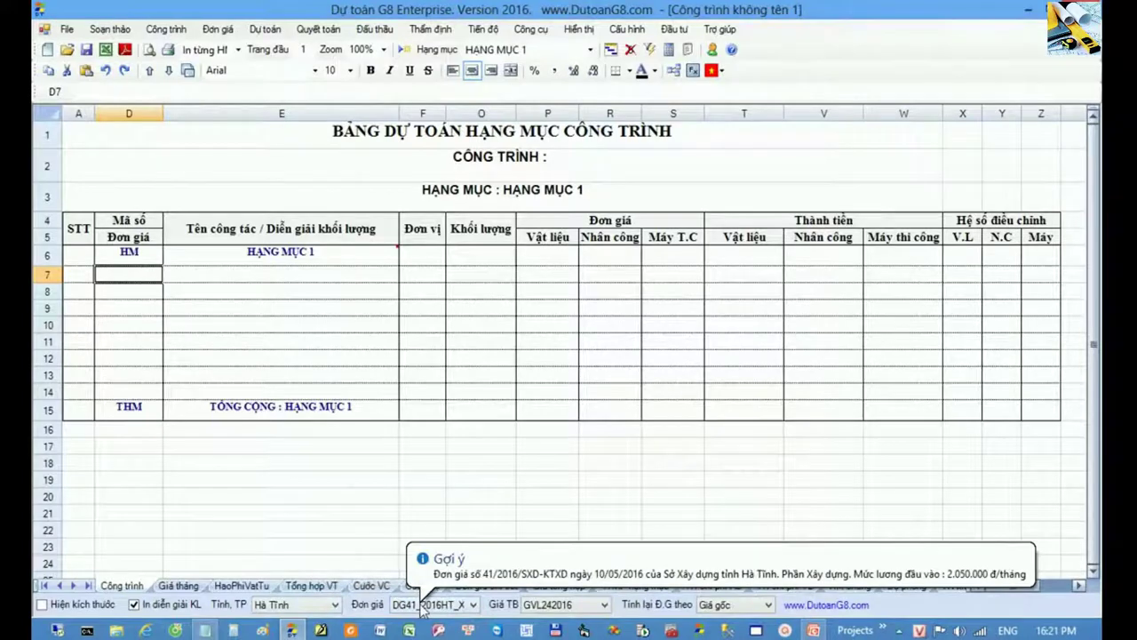
# Search the work codes for "ae" and add item AE.11114 in the first empty row under HẠNG MỤC 1.
pyautogui.click(157, 322)
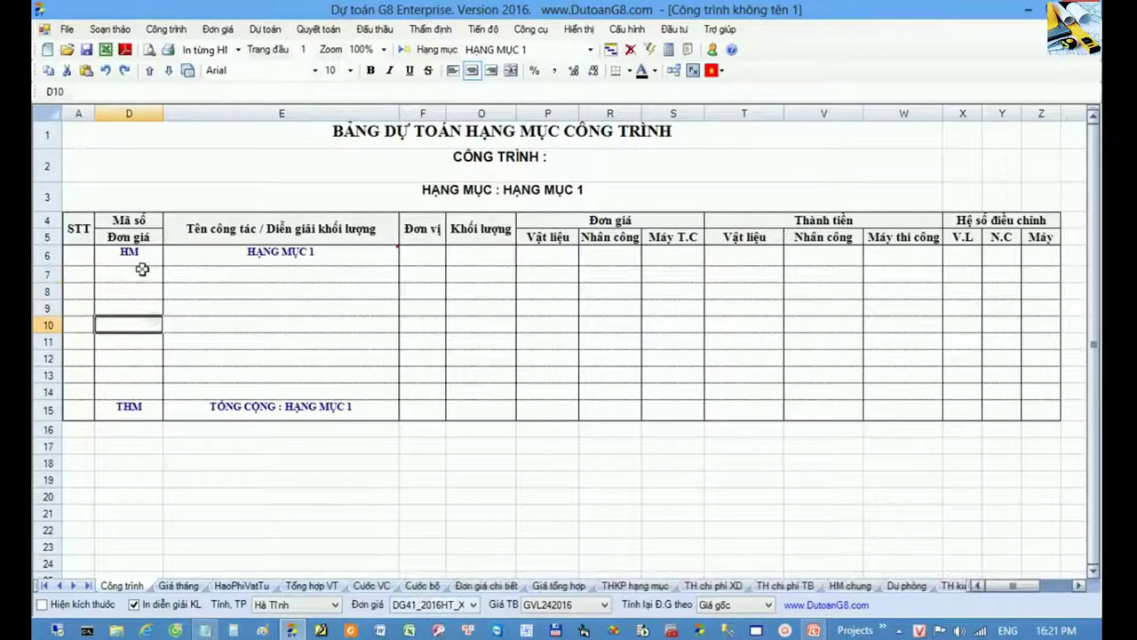
pyautogui.click(145, 275)
pyautogui.write('ae')
pyautogui.press('Return')
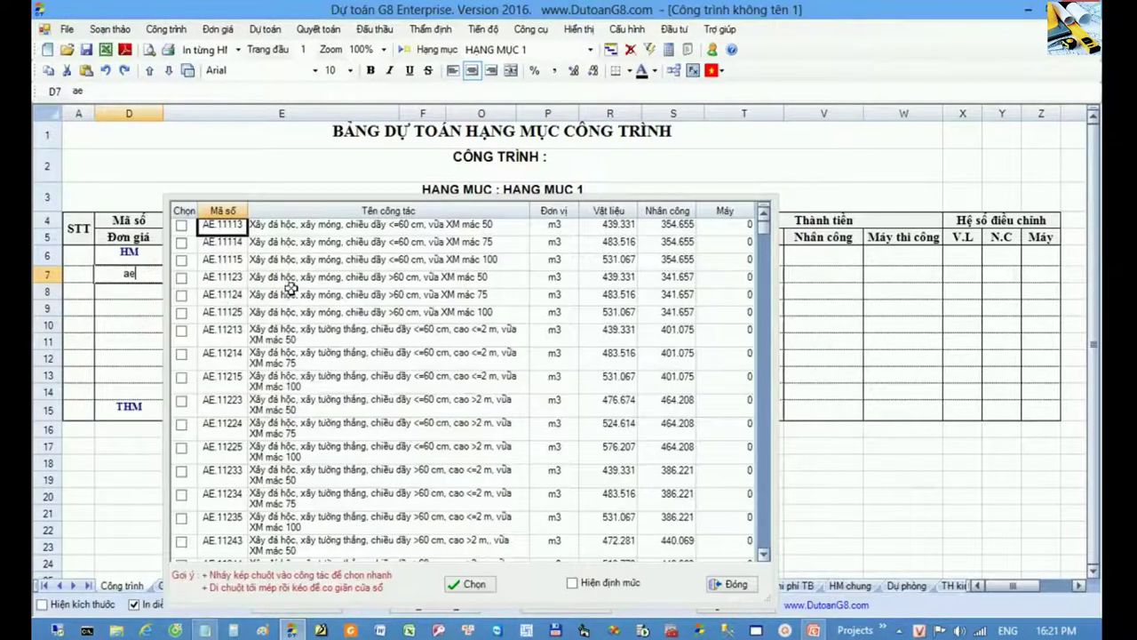
pyautogui.doubleClick(313, 244)
# Set the quantity (Khối lượng) of work item AE.11114 to 4 m3.
pyautogui.click(469, 282)
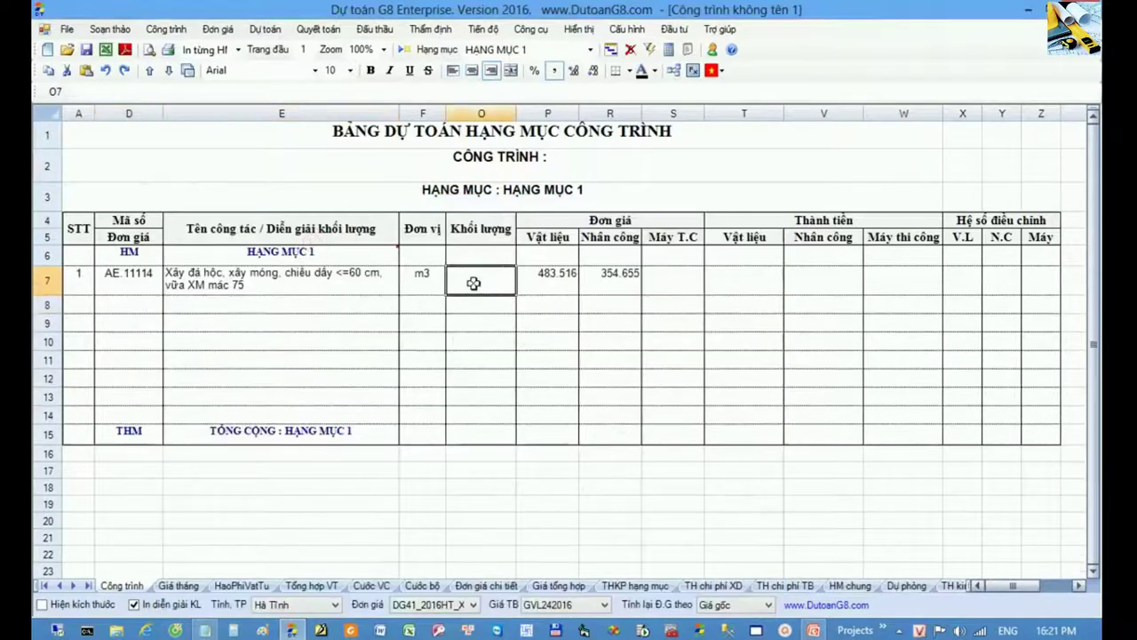
pyautogui.write('4')
pyautogui.press('Return')
pyautogui.moveTo(129, 275); pyautogui.dragTo(498, 279)
pyautogui.click(474, 278)
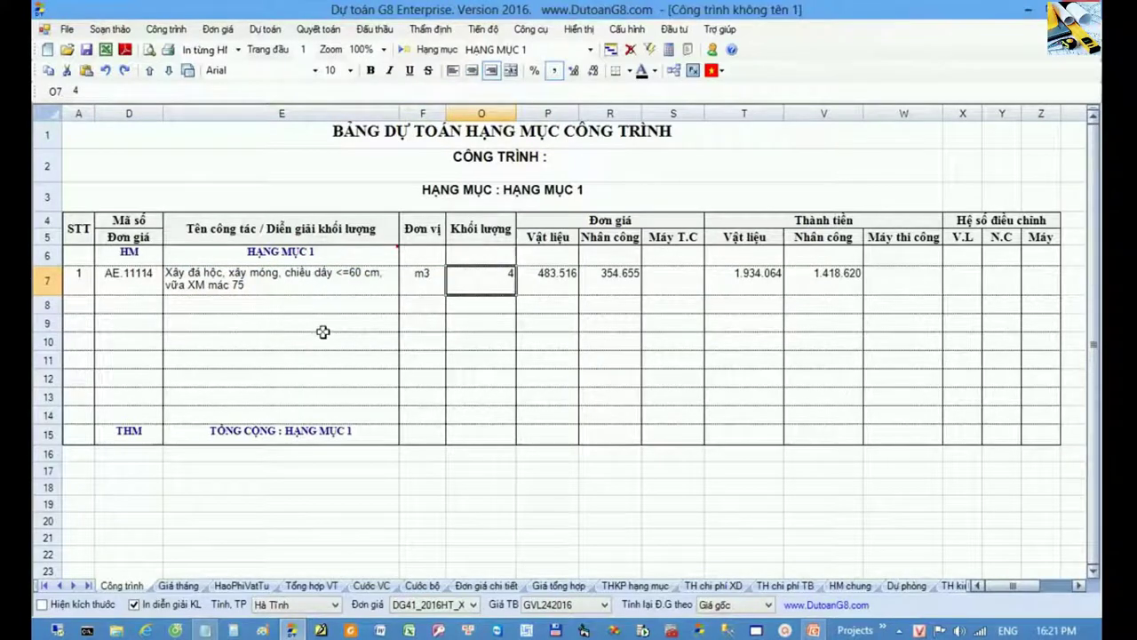
# Switch the Cước VC sheet to table layout 9, which has the Đã v/c (km) column.
pyautogui.click(372, 585)
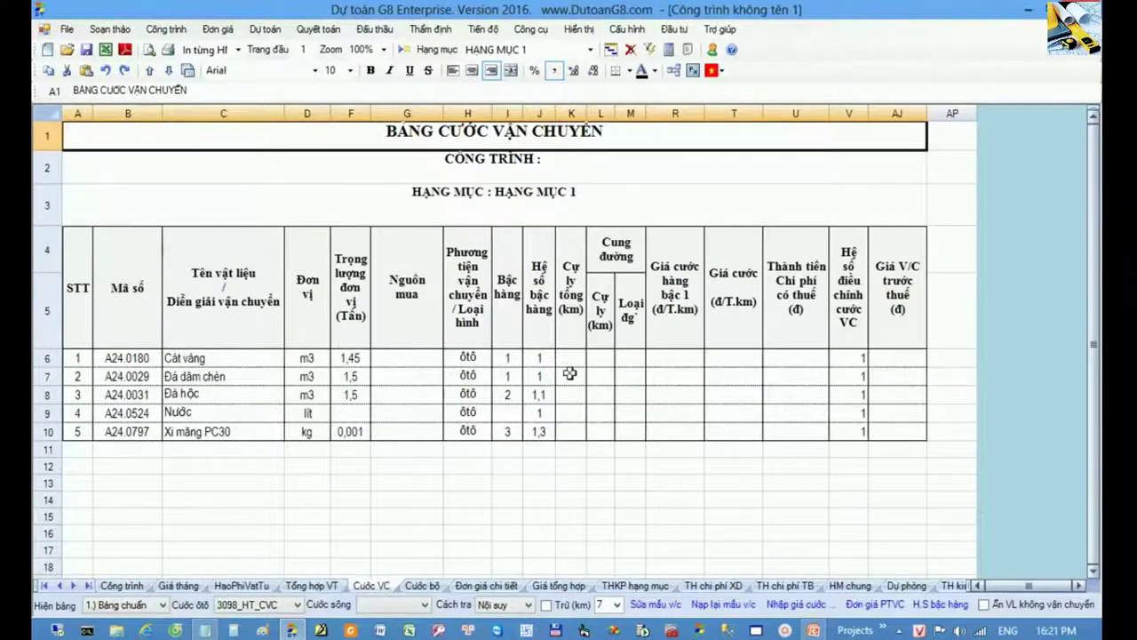
pyautogui.click(601, 114)
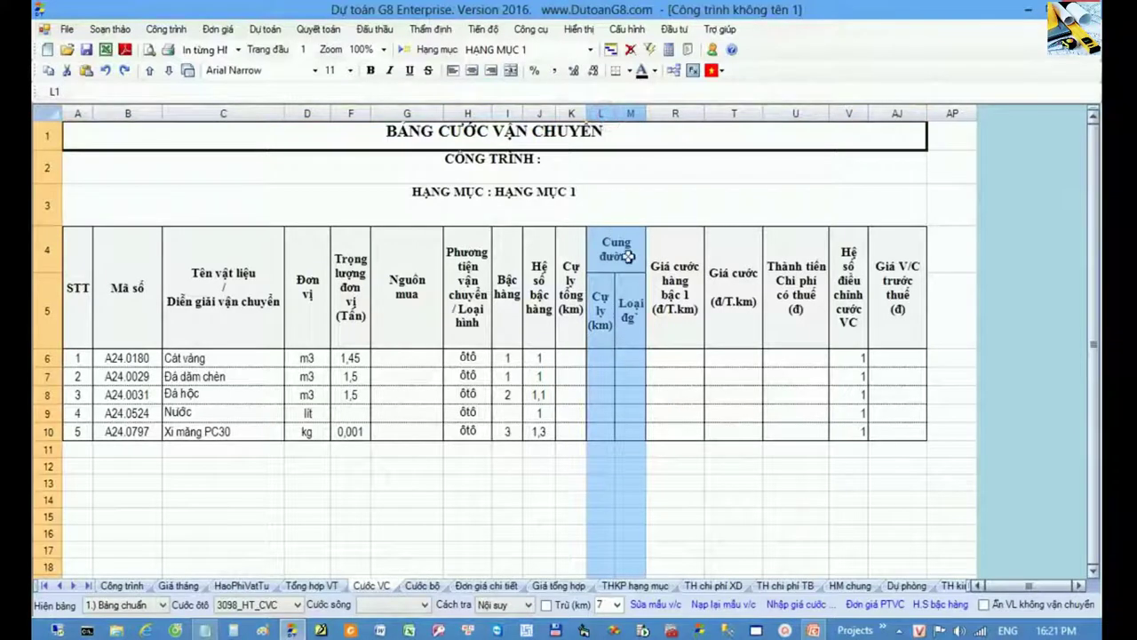
pyautogui.click(627, 382)
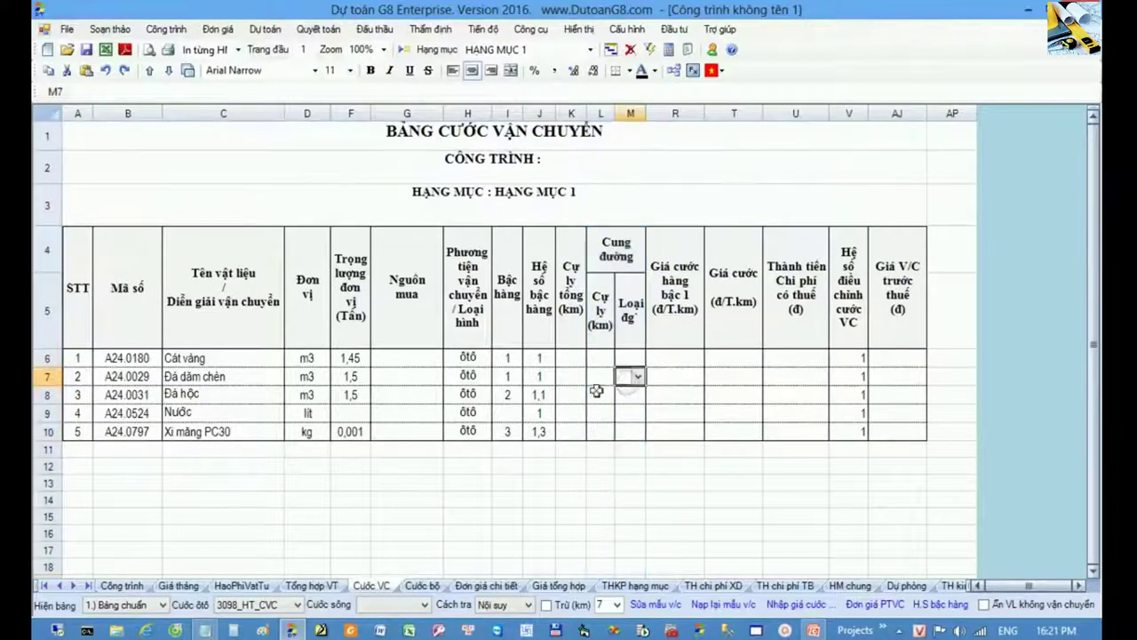
pyautogui.click(162, 605)
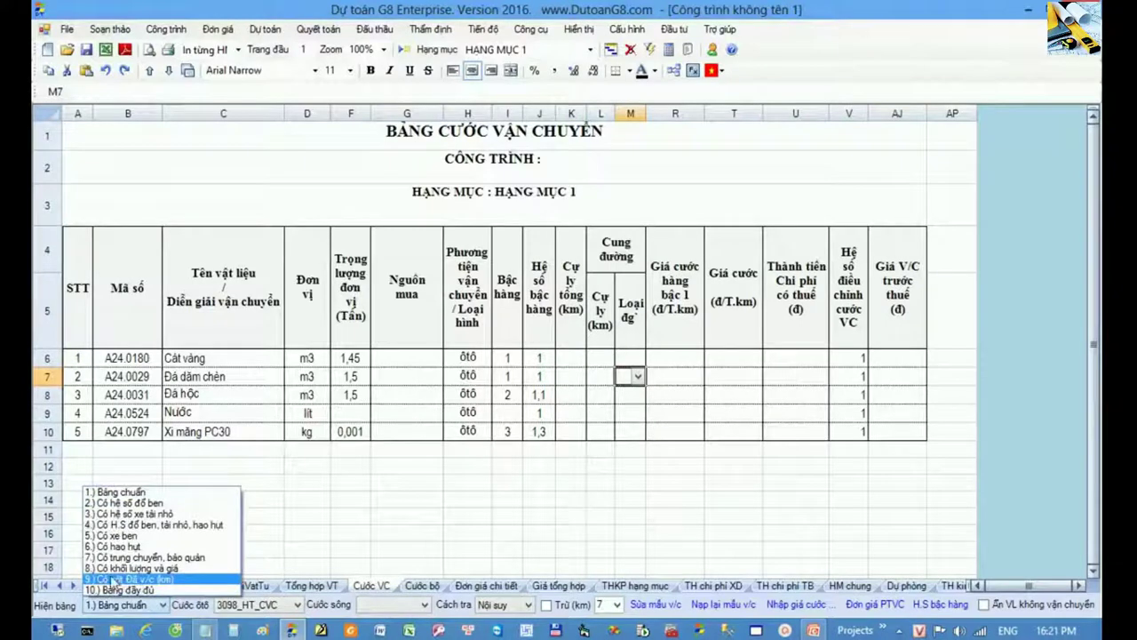
pyautogui.click(189, 579)
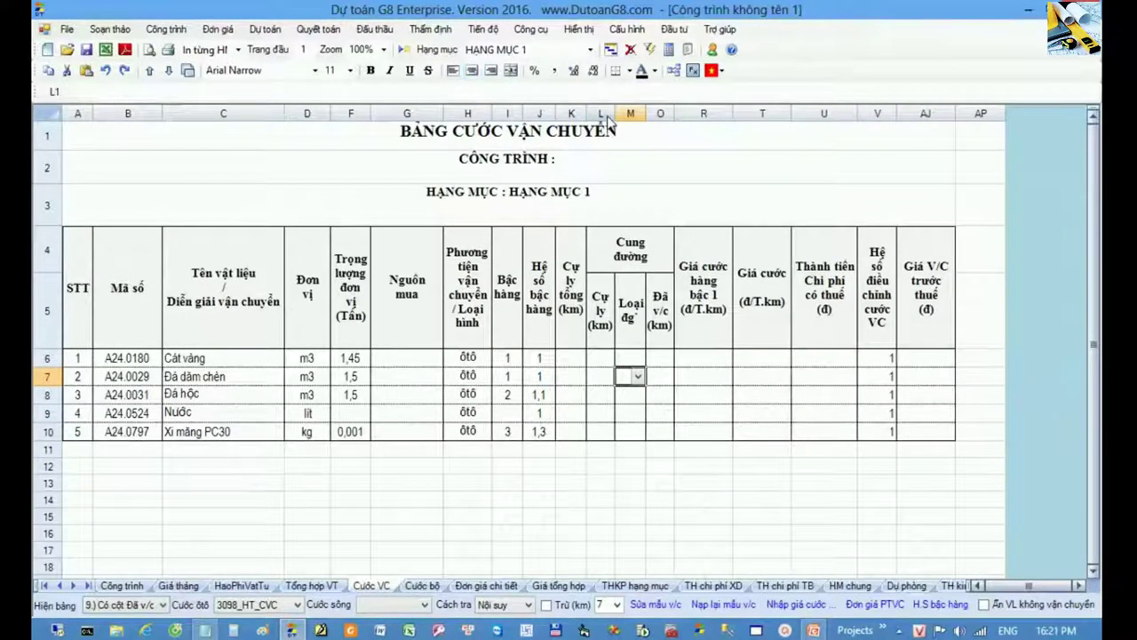
# Examine the Cự ly, Loại đg and Đã v/c columns of the Cung đường group in the transport table.
pyautogui.moveTo(602, 116); pyautogui.dragTo(658, 119)
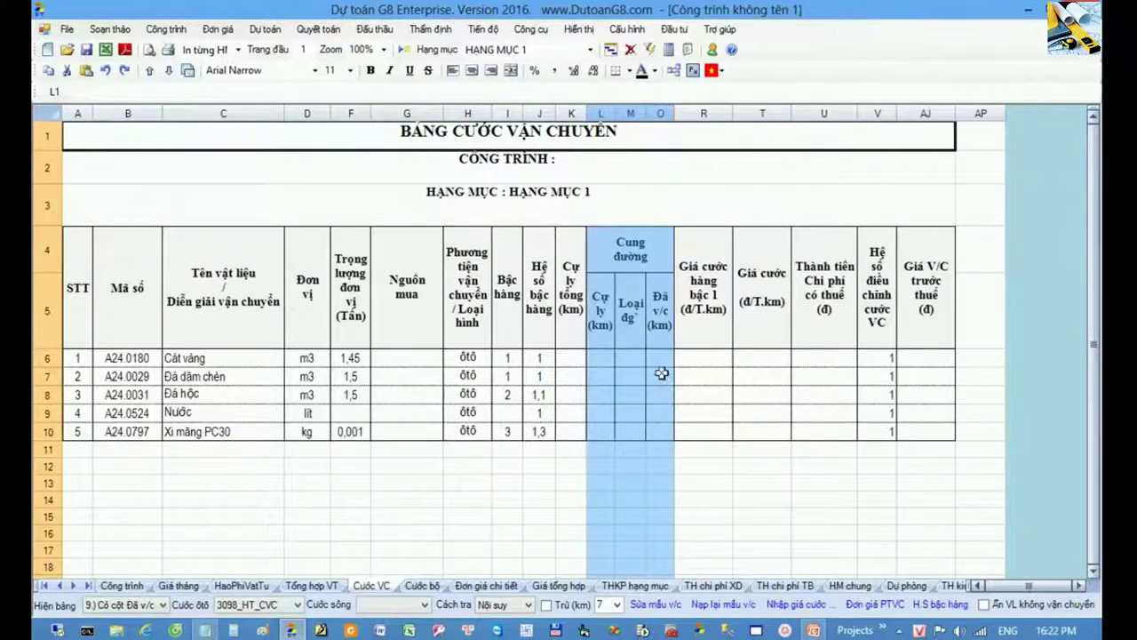
pyautogui.click(661, 116)
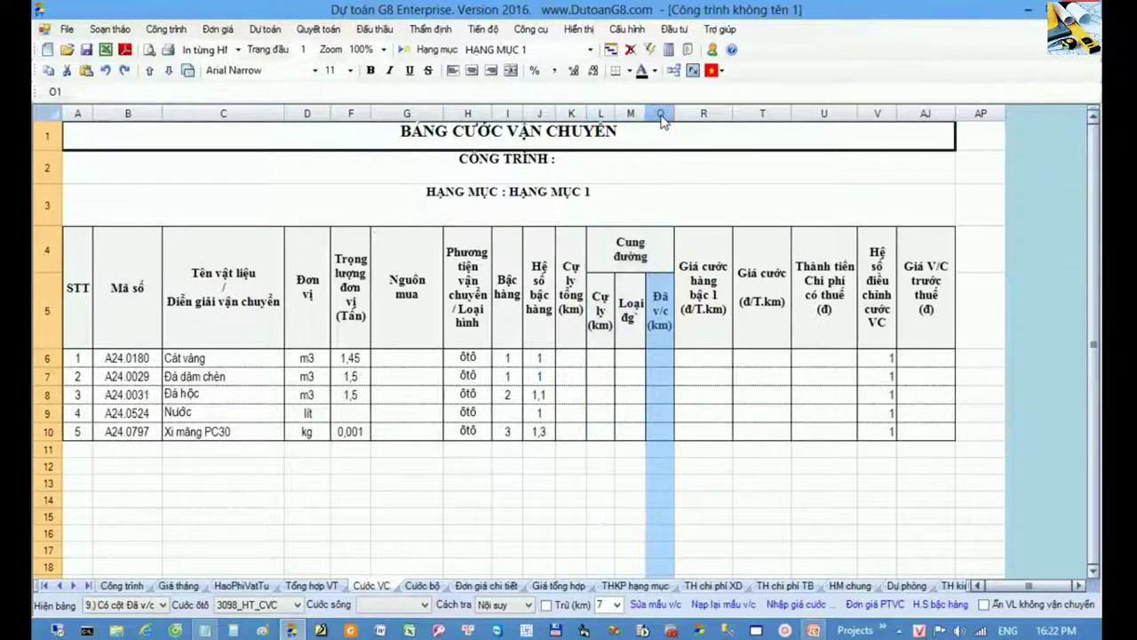
pyautogui.click(661, 376)
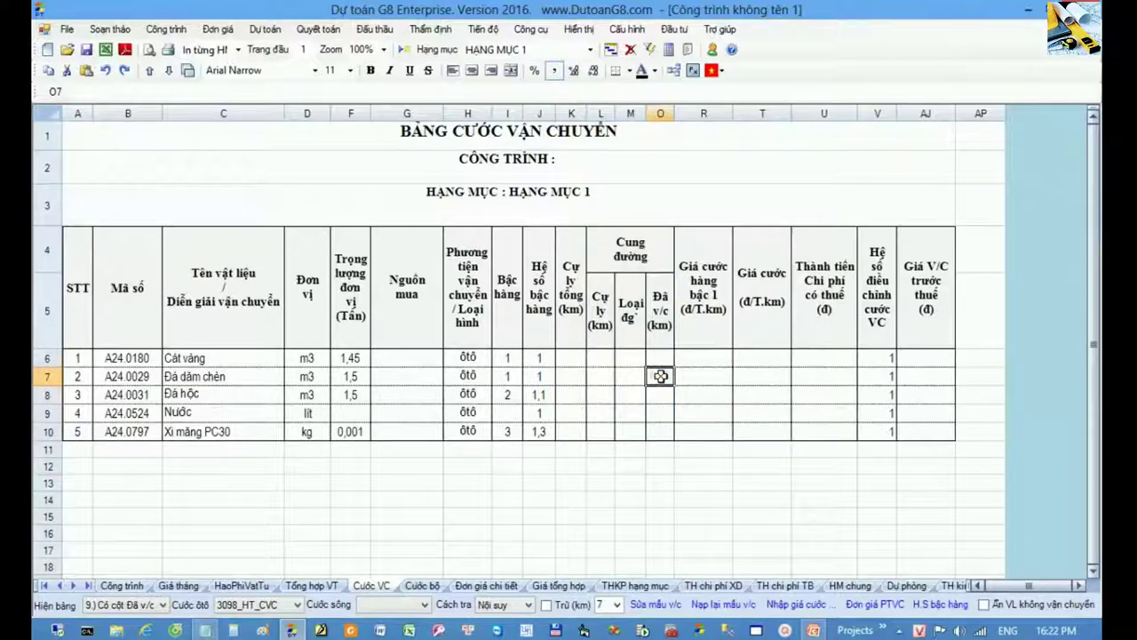
pyautogui.moveTo(600, 303); pyautogui.dragTo(603, 388)
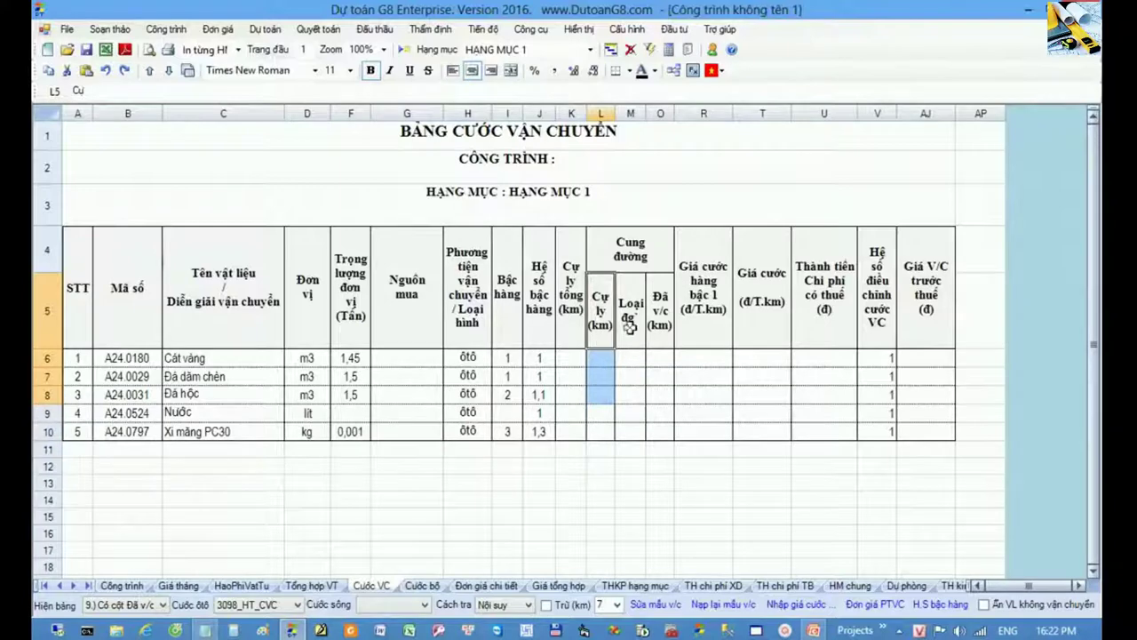
pyautogui.moveTo(630, 322); pyautogui.dragTo(628, 388)
pyautogui.click(629, 388)
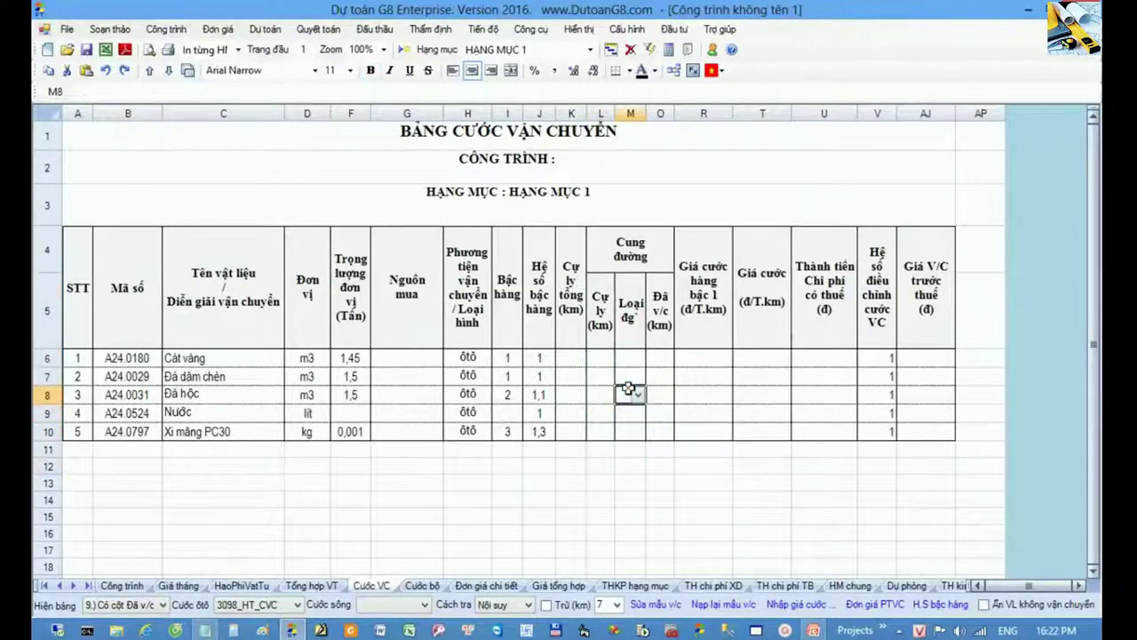
pyautogui.moveTo(632, 321); pyautogui.dragTo(634, 426)
pyautogui.moveTo(660, 306); pyautogui.dragTo(659, 433)
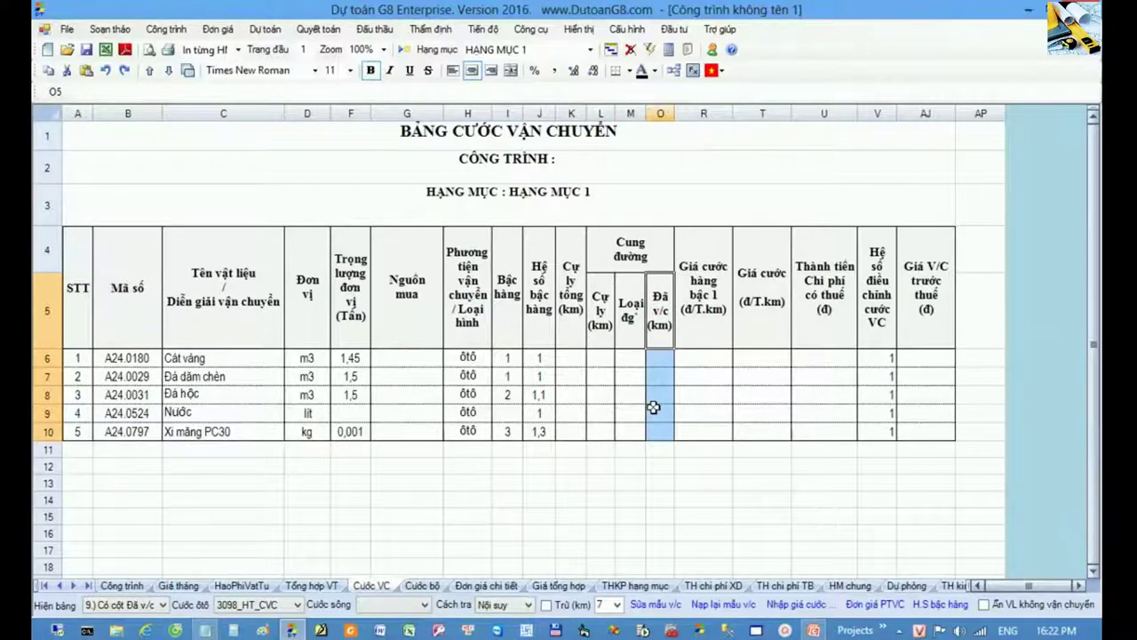
pyautogui.click(659, 395)
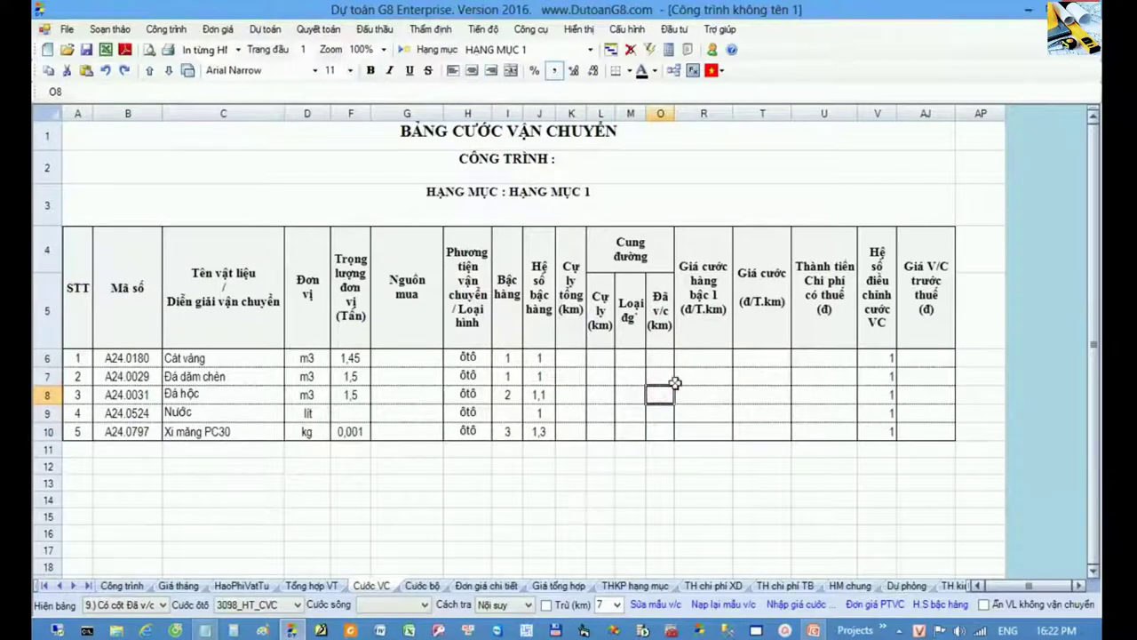
# Switch to PowerPoint and review the Tình huống 1 slide for the announced and actual haul distances and the Cát vàng price.
pyautogui.hotkey('alt', 'Tab')
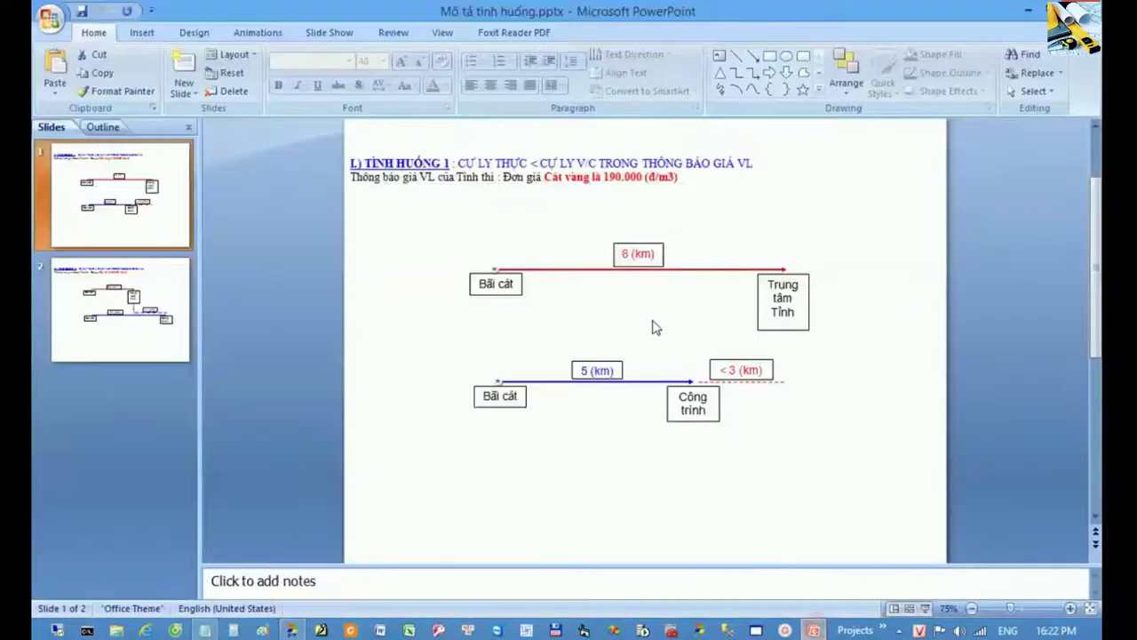
pyautogui.press('F5')
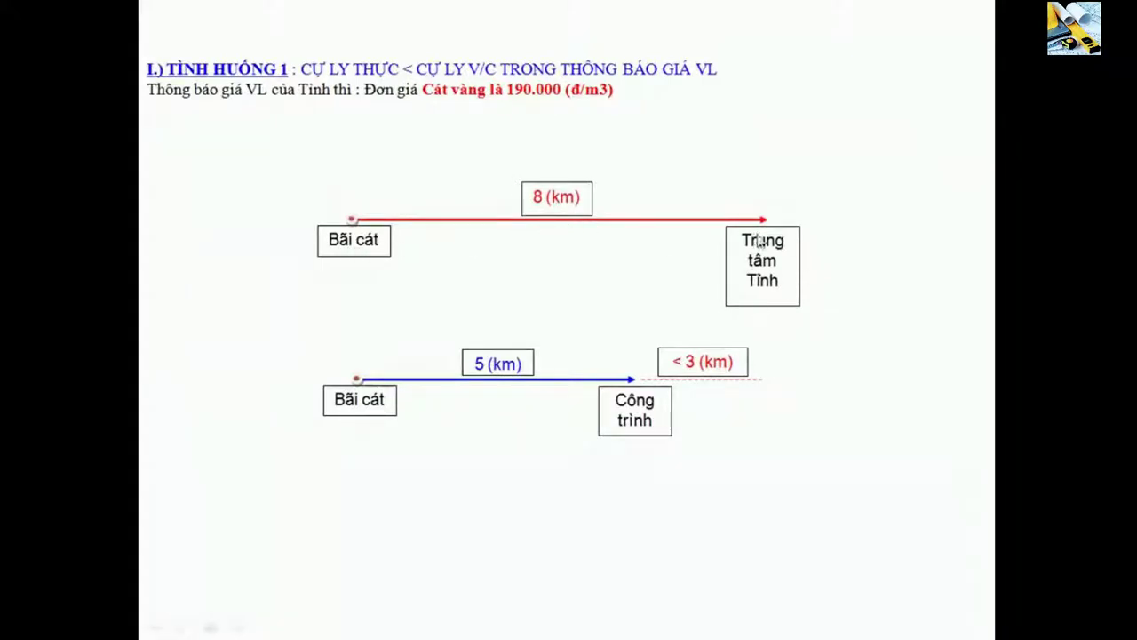
pyautogui.press('Escape')
pyautogui.hotkey('alt', 'Tab')
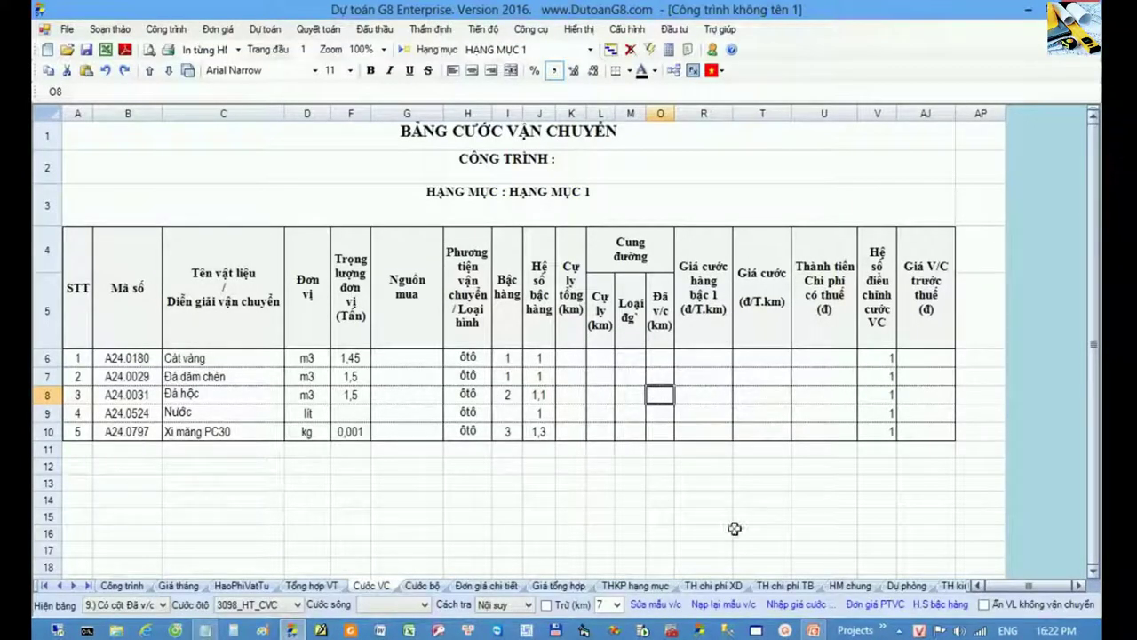
pyautogui.click(811, 629)
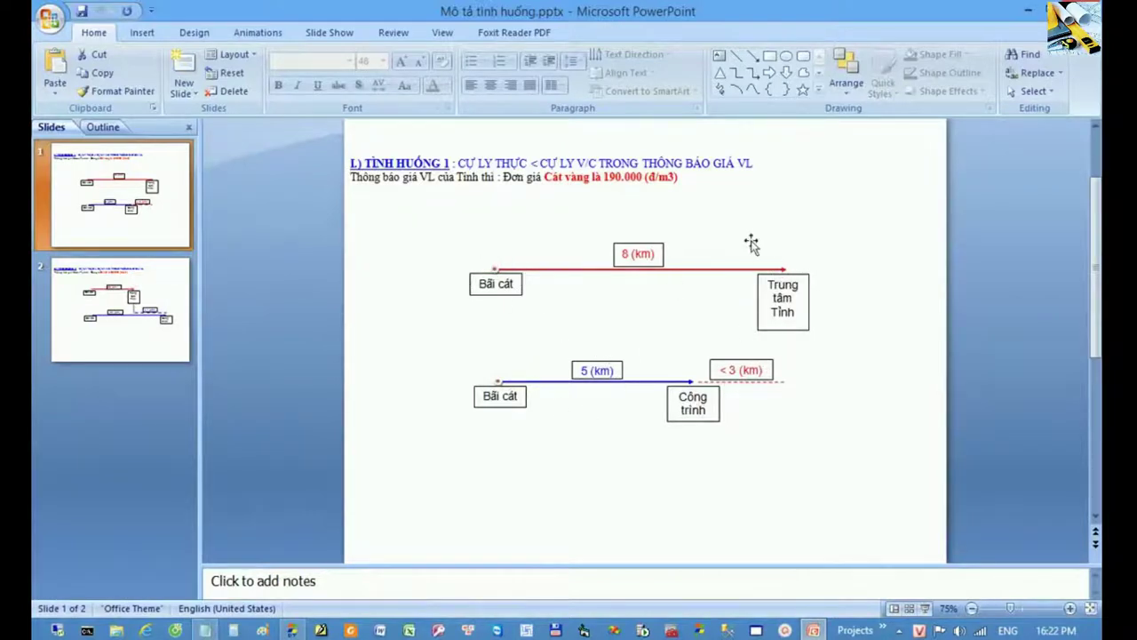
pyautogui.click(543, 178)
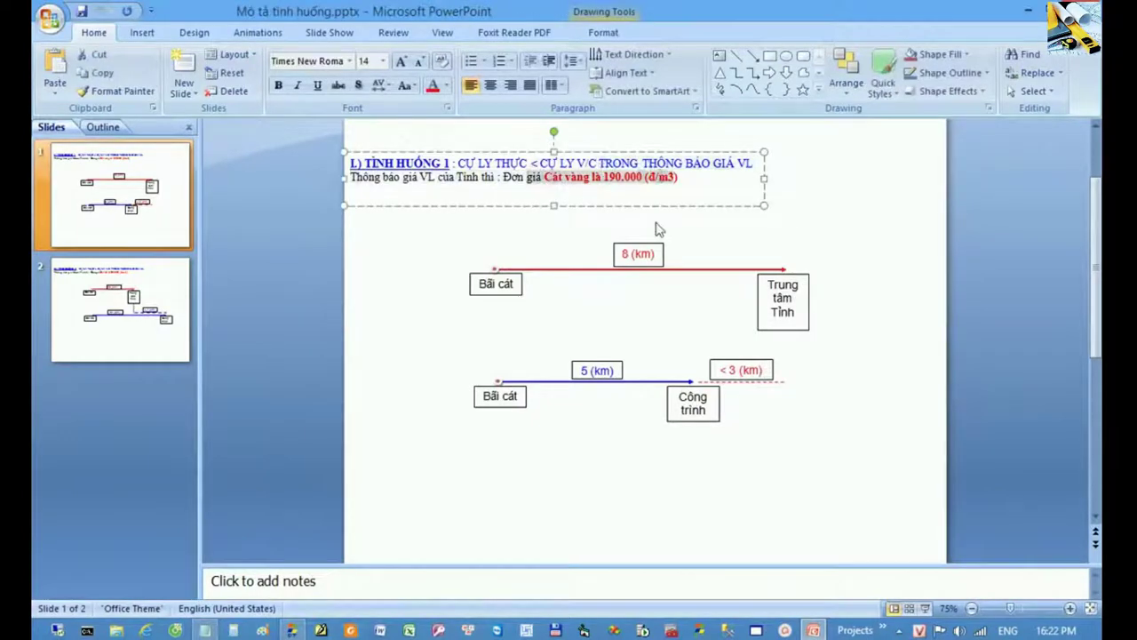
pyautogui.click(699, 245)
pyautogui.click(658, 233)
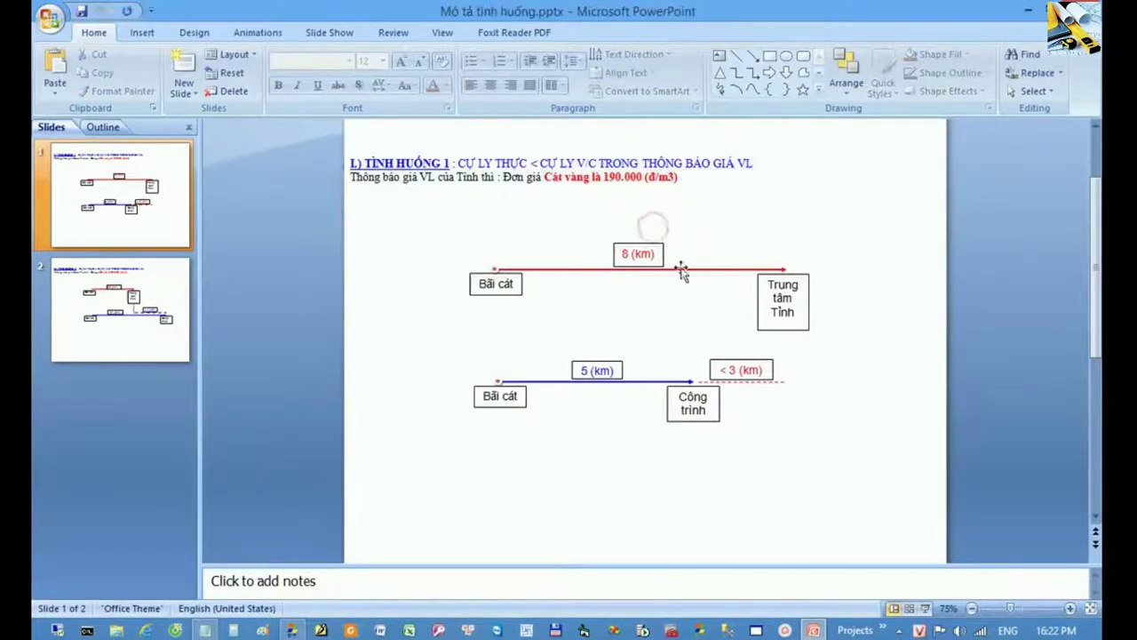
# Return to Dự toán G8 and set the Cát vàng haul distance to 5 km with road type 1.
pyautogui.hotkey('alt', 'Tab')
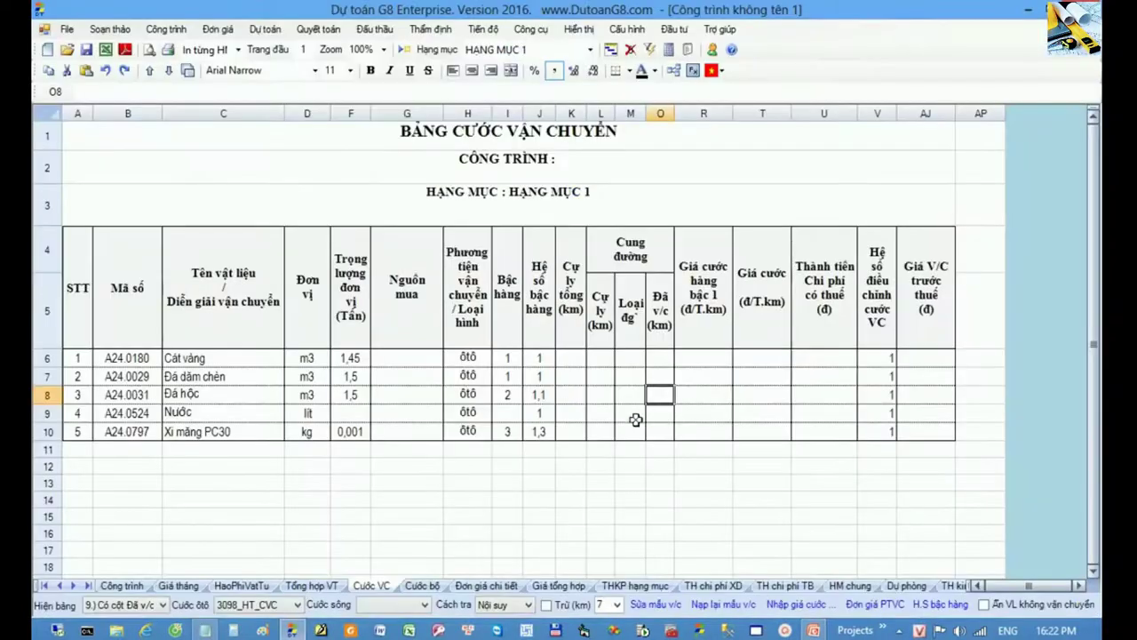
pyautogui.click(597, 359)
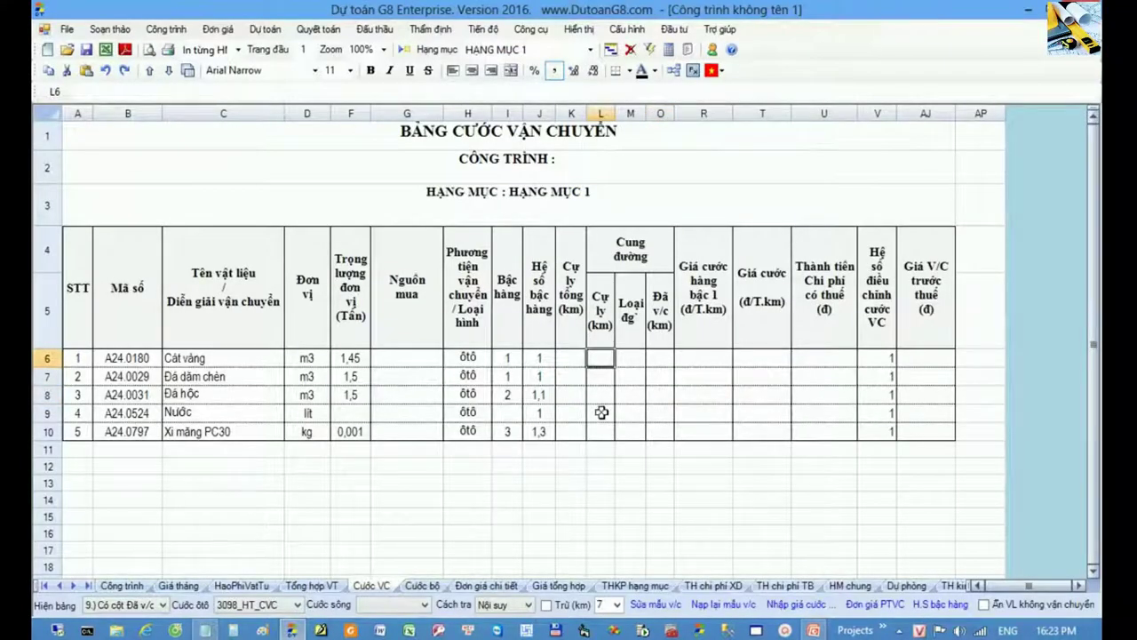
pyautogui.write('5')
pyautogui.click(630, 358)
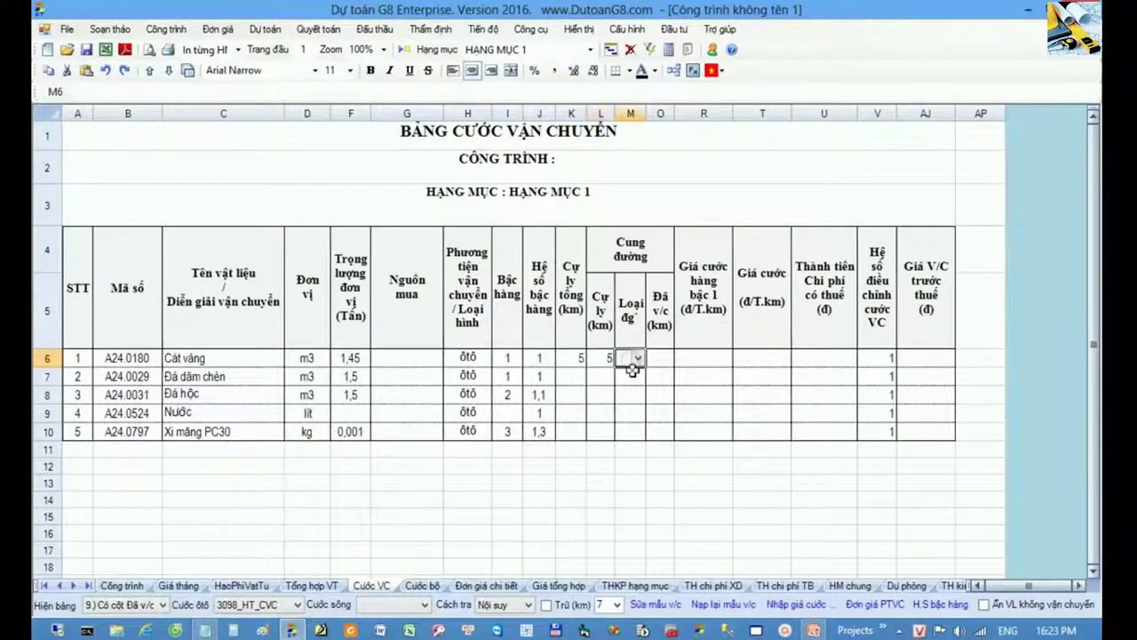
pyautogui.write('1')
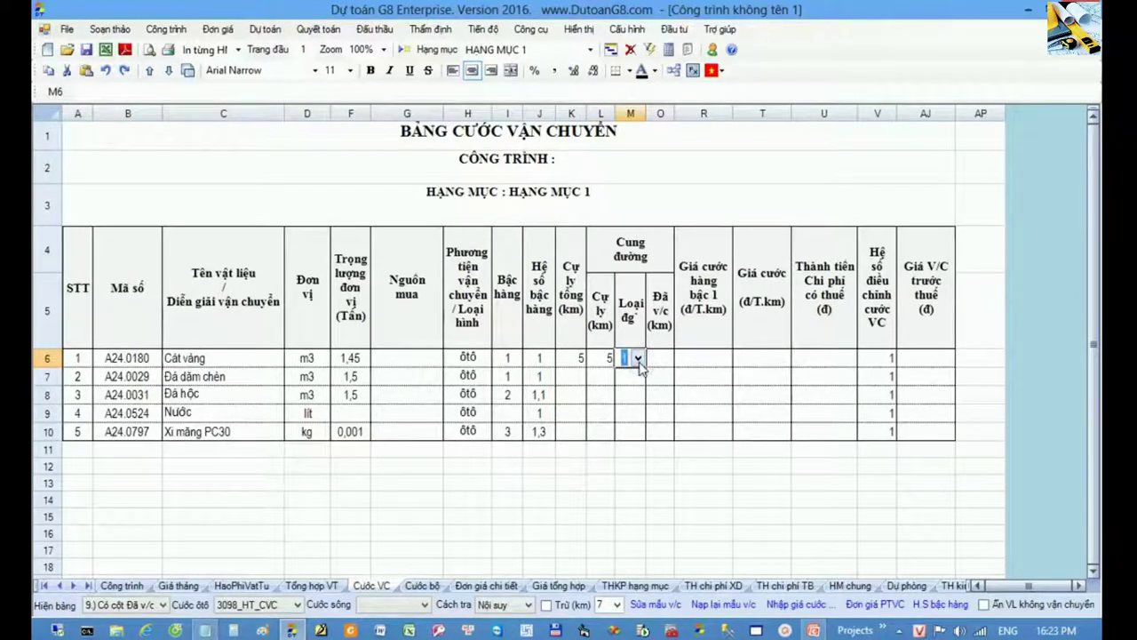
pyautogui.click(638, 359)
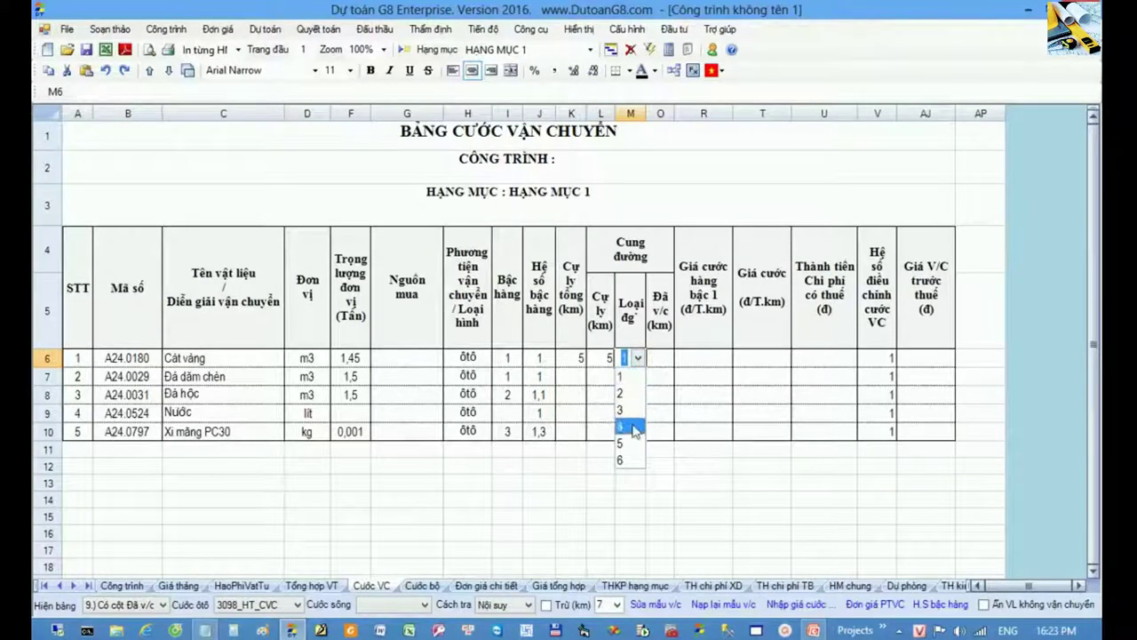
pyautogui.click(653, 359)
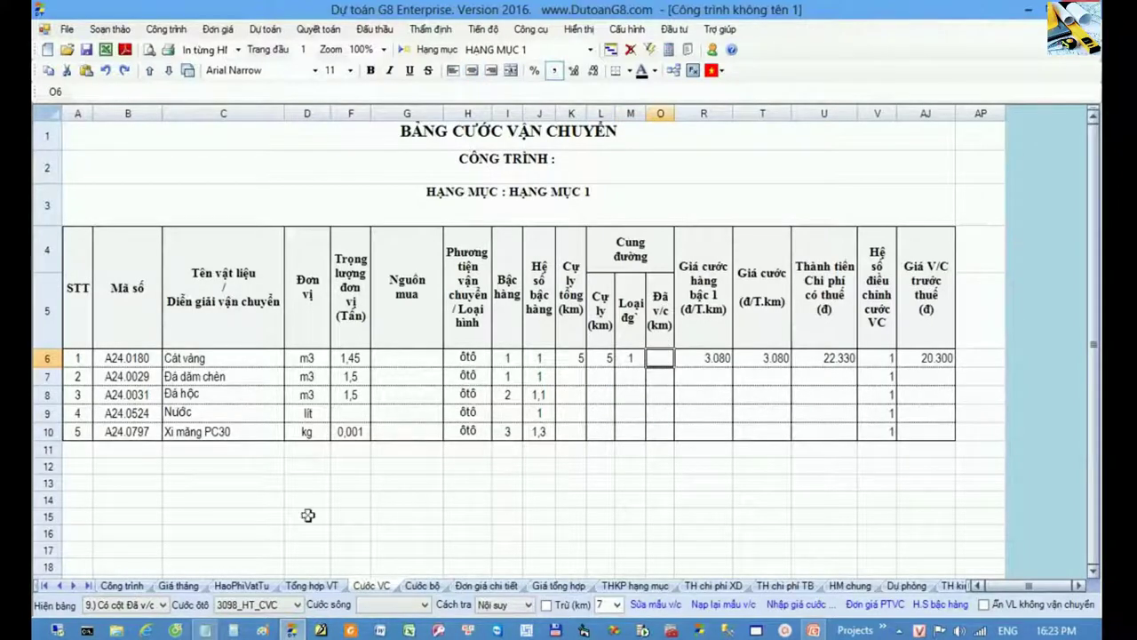
# Check the base and monthly prices of Cát vàng on the Giá tháng sheet.
pyautogui.click(181, 586)
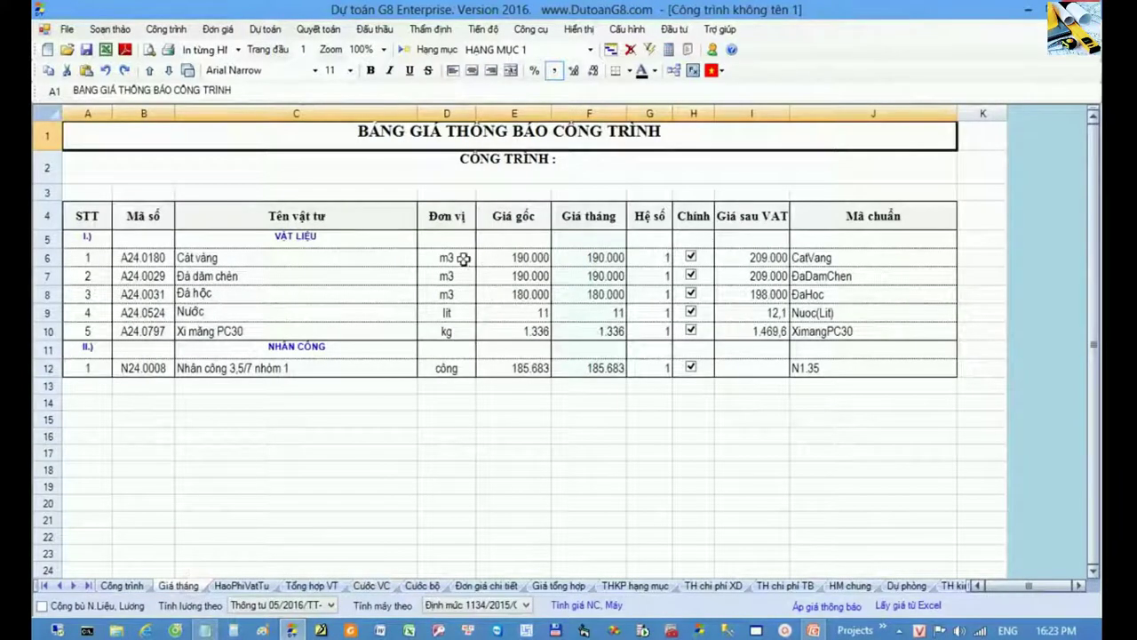
pyautogui.moveTo(454, 258); pyautogui.dragTo(590, 256)
pyautogui.click(589, 253)
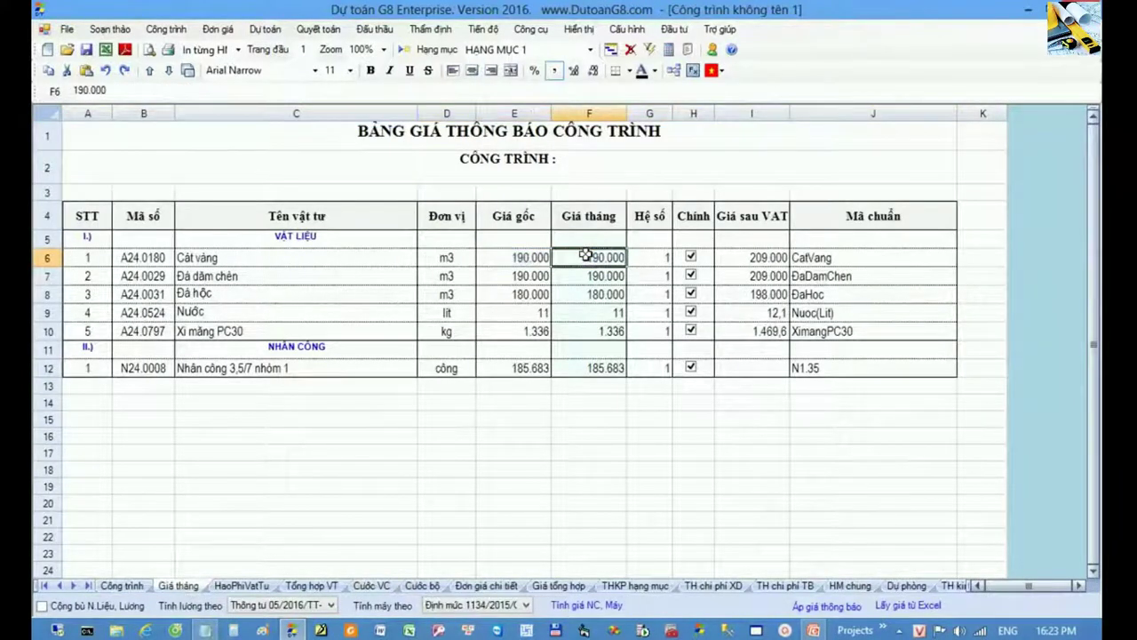
# Set the already-transported distance (Đã v/c) of Cát vàng to 8 km on the Cước VC sheet.
pyautogui.click(386, 585)
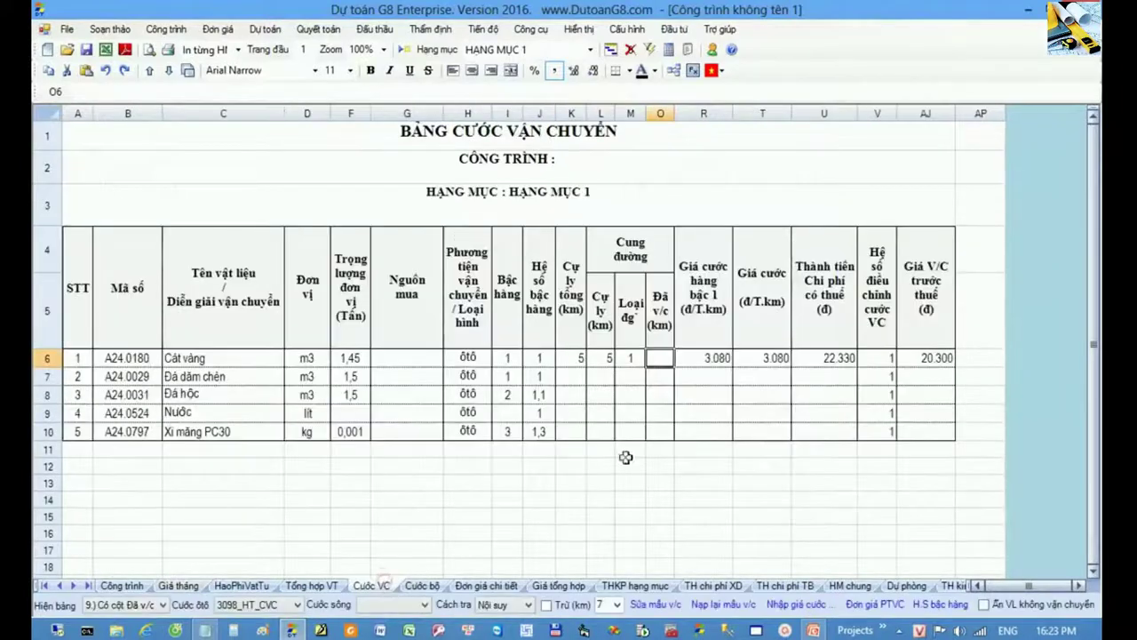
pyautogui.write('8')
pyautogui.click(668, 372)
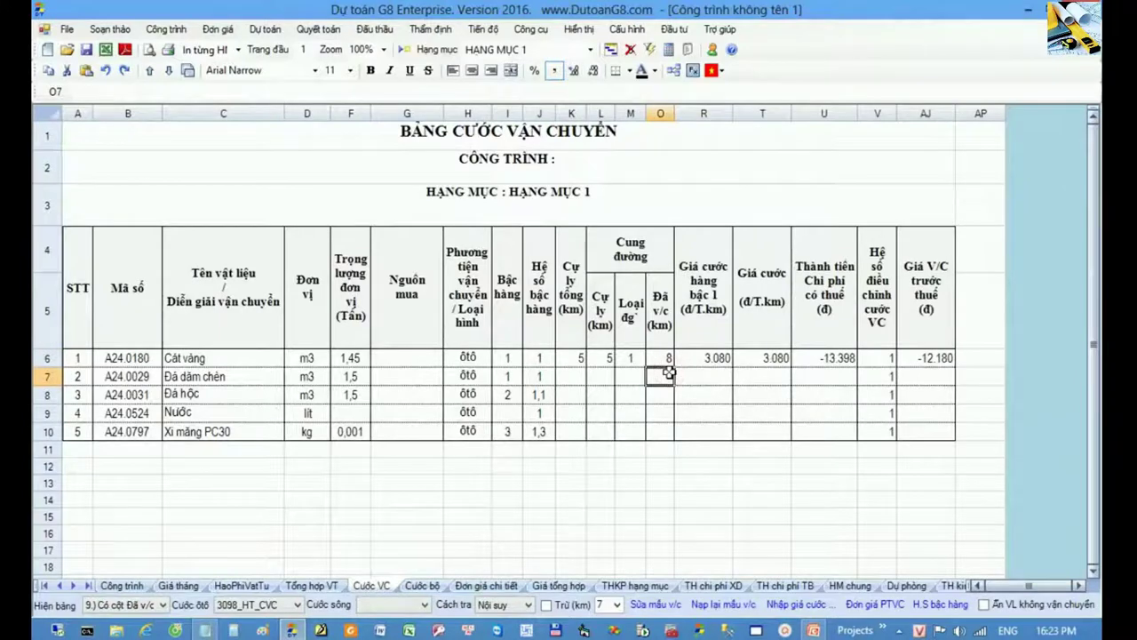
# Inspect the formula behind the Thành tiền transport cost of Cát vàng without changing it.
pyautogui.click(831, 358)
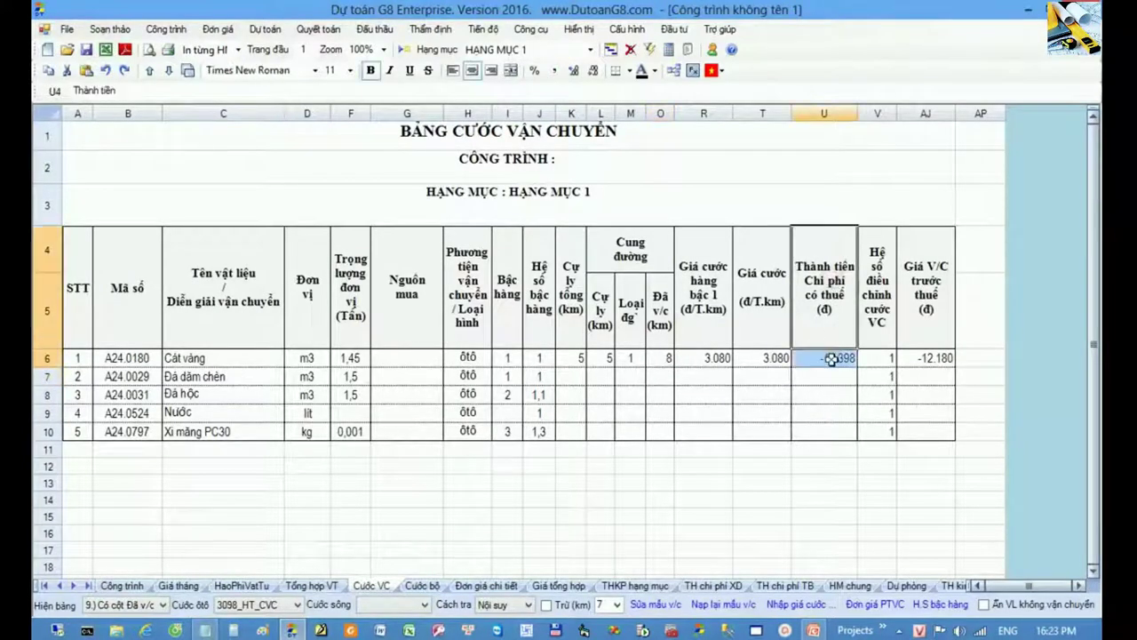
pyautogui.doubleClick(831, 358)
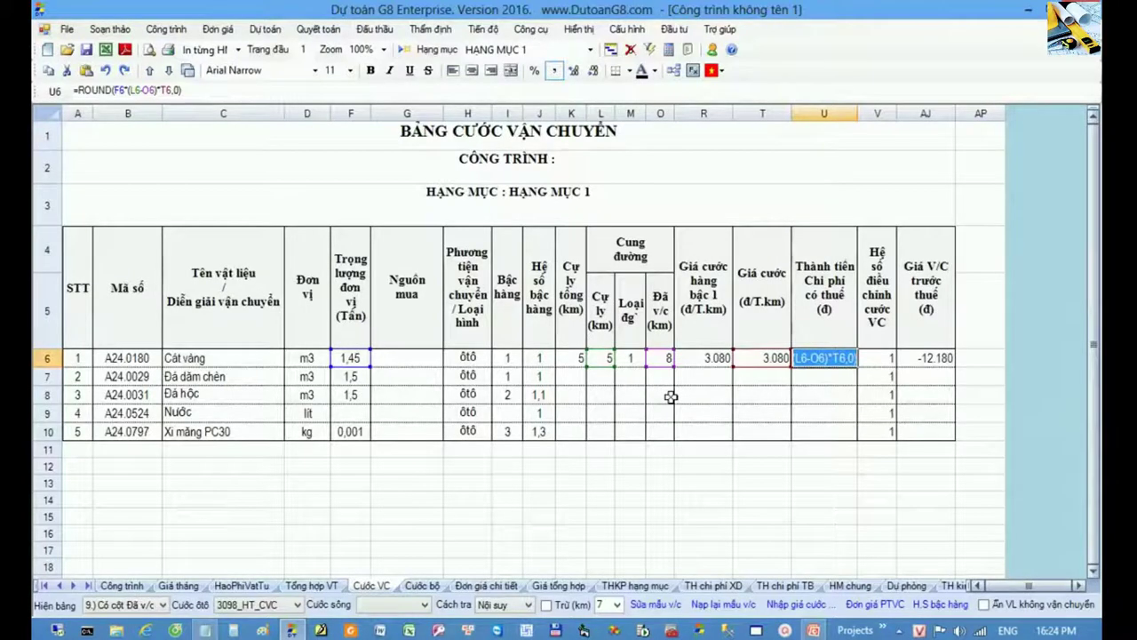
pyautogui.click(824, 376)
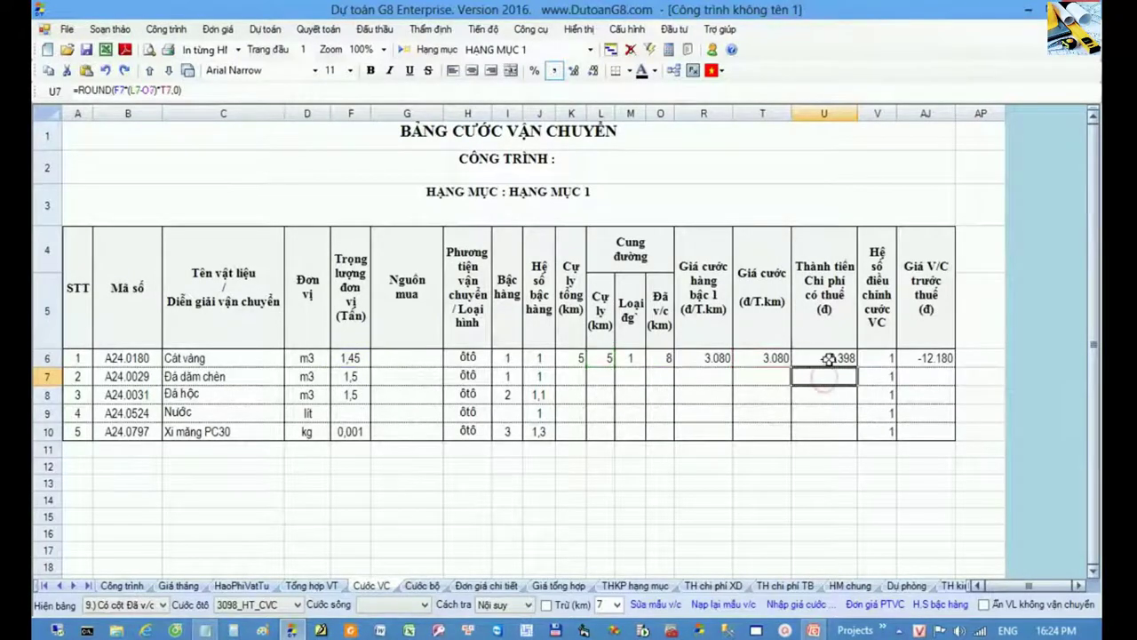
# Examine the Đã v/c distance, the Thành tiền cost and the Giá V/C trước thuế formula of Cát vàng.
pyautogui.click(658, 359)
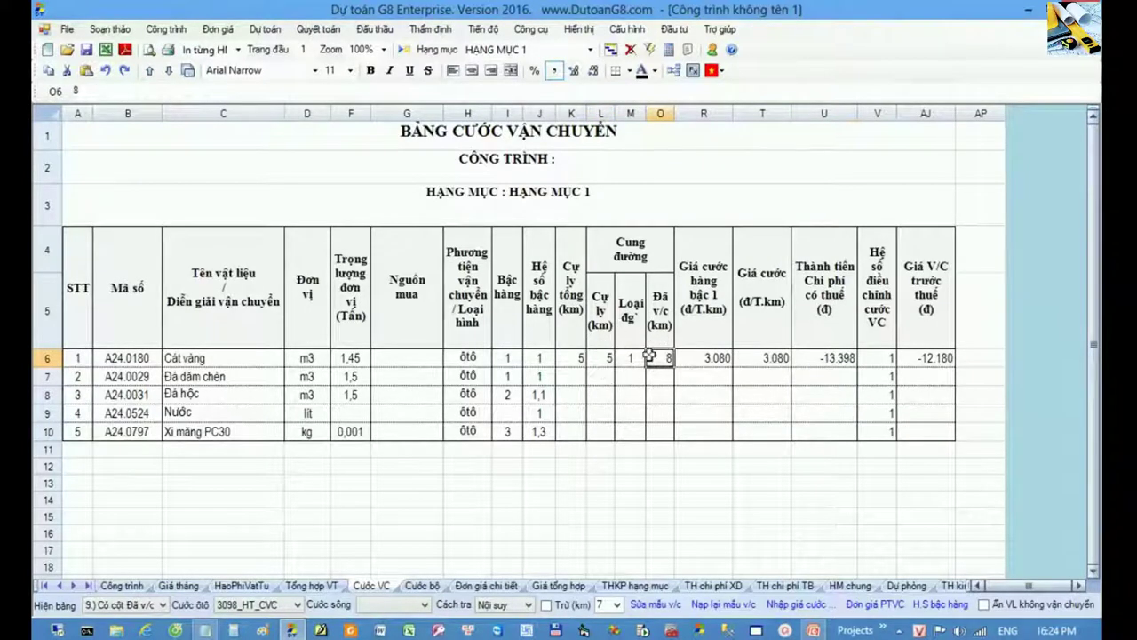
pyautogui.moveTo(833, 330); pyautogui.dragTo(821, 376)
pyautogui.click(845, 360)
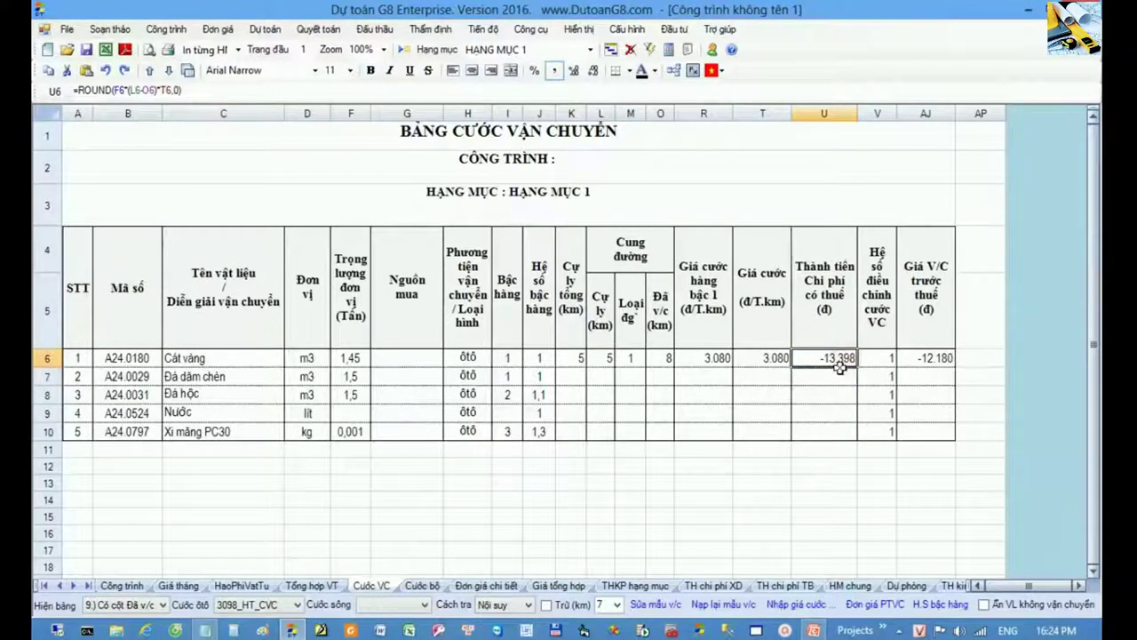
pyautogui.moveTo(835, 325); pyautogui.dragTo(830, 377)
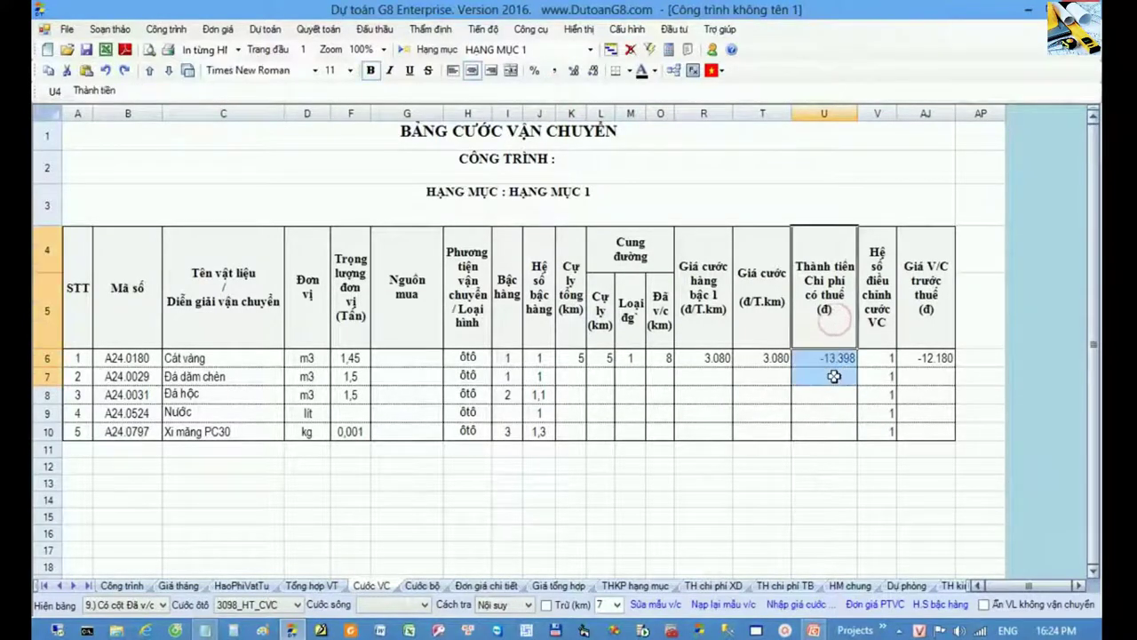
pyautogui.moveTo(933, 303); pyautogui.dragTo(937, 376)
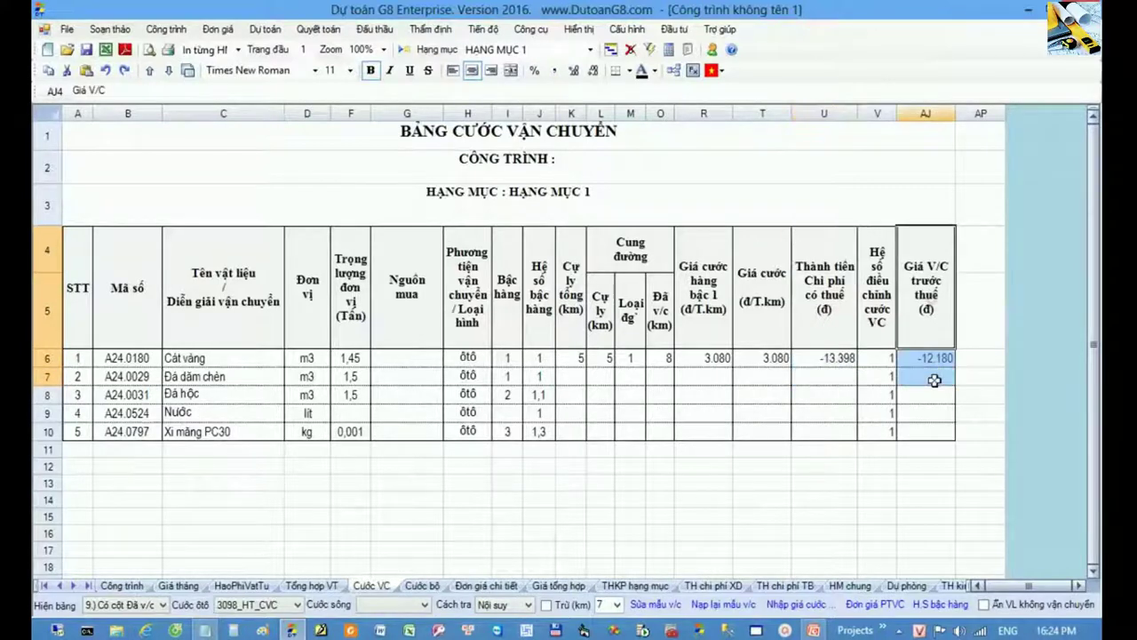
pyautogui.click(935, 358)
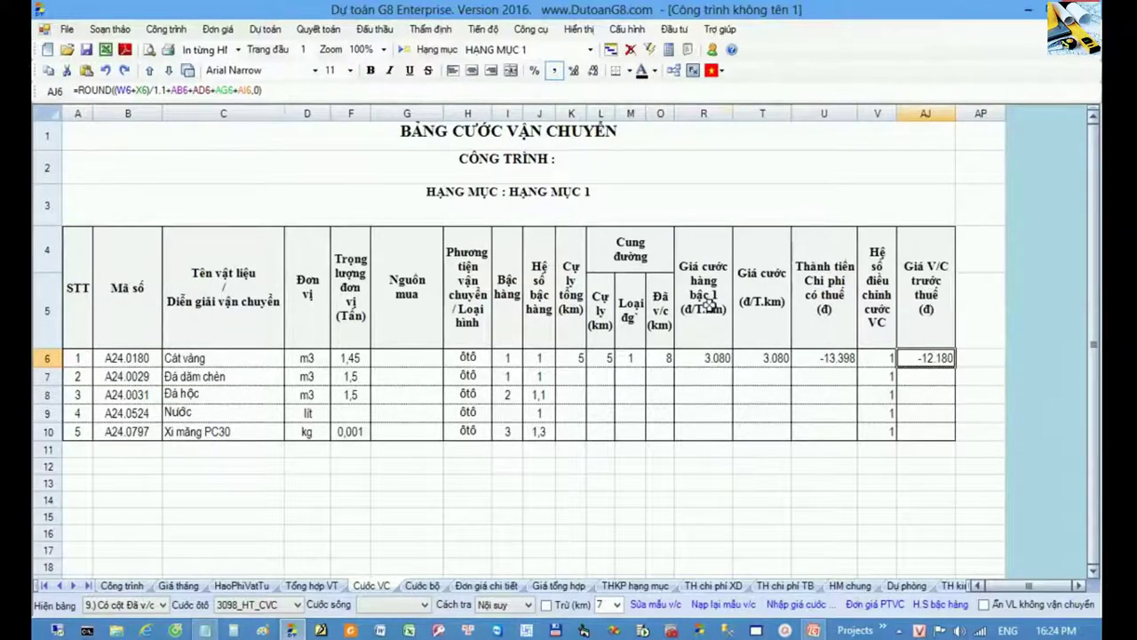
# Compare the Giá cước hàng bậc 1 rate of Cát vàng with its Giá V/C trước thuế formula for tax treatment.
pyautogui.moveTo(710, 305); pyautogui.dragTo(719, 385)
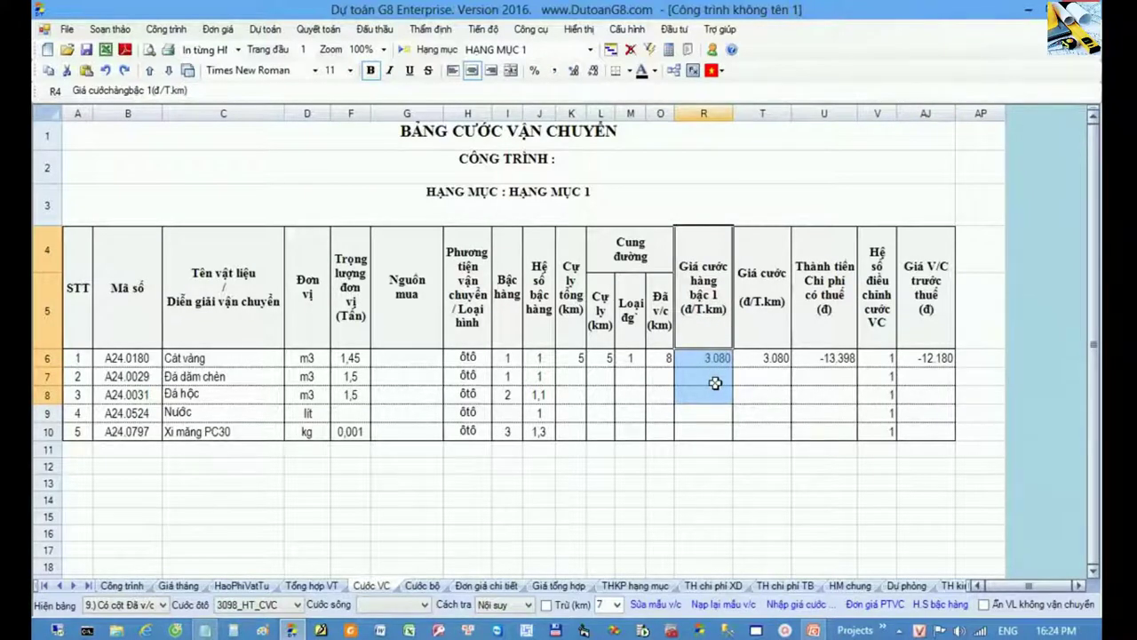
pyautogui.click(706, 359)
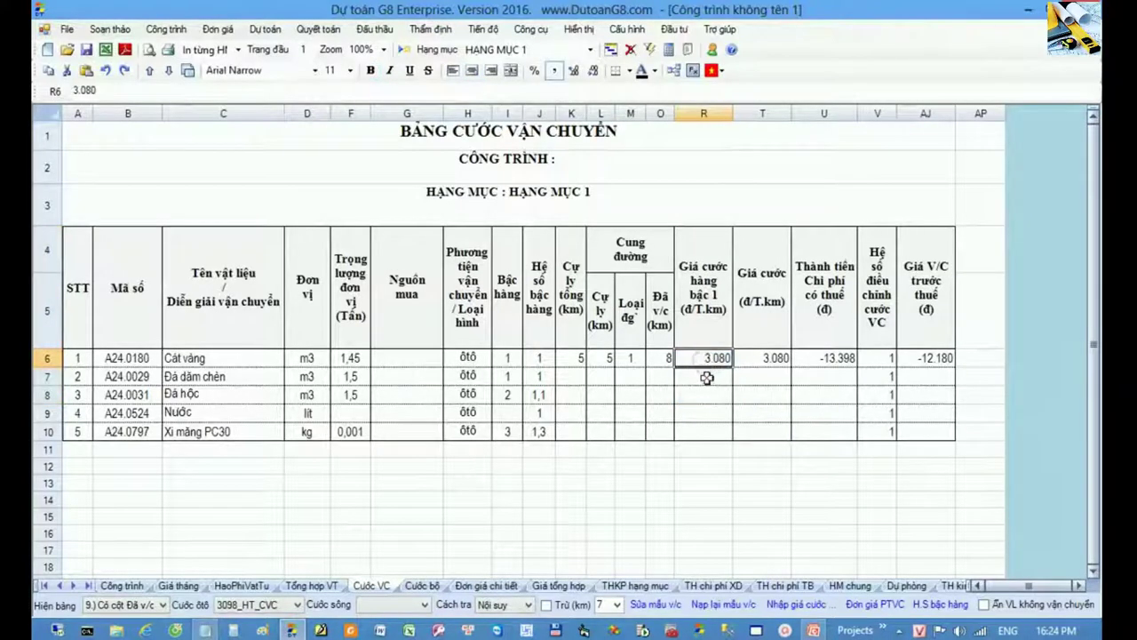
pyautogui.moveTo(702, 312); pyautogui.dragTo(708, 394)
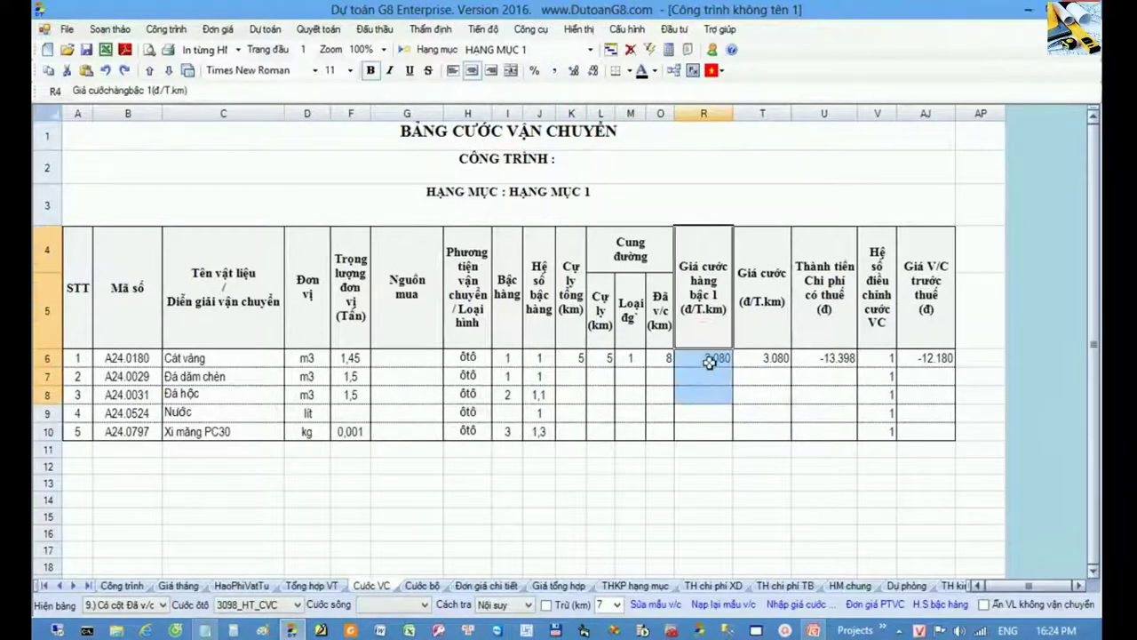
pyautogui.click(709, 362)
pyautogui.moveTo(720, 304); pyautogui.dragTo(701, 388)
pyautogui.click(703, 358)
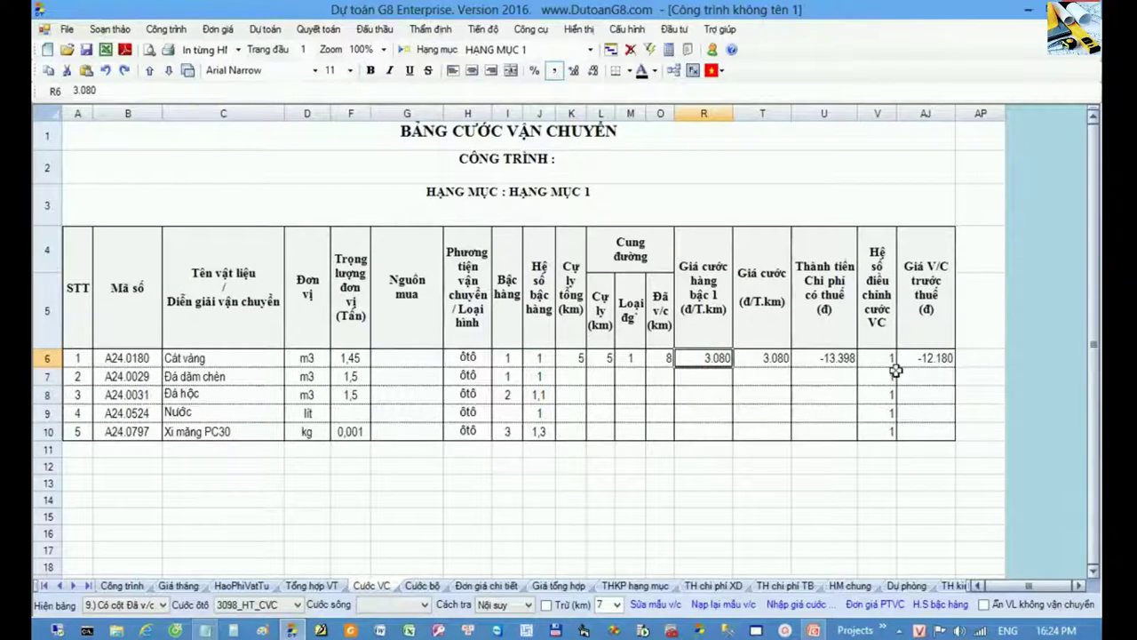
pyautogui.click(926, 358)
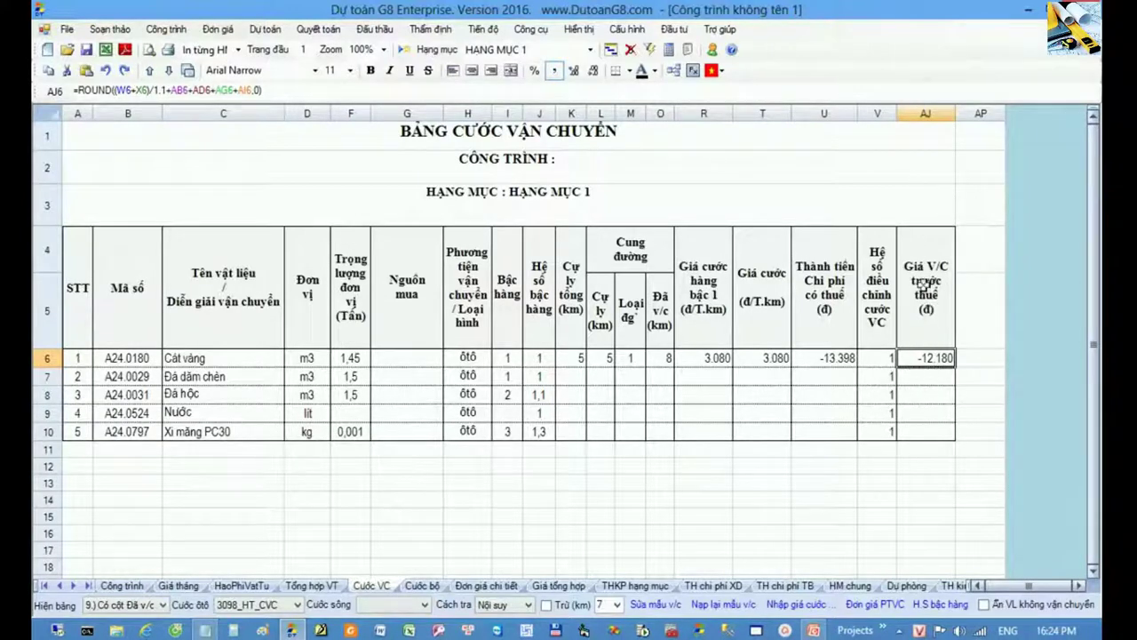
# Open the current transport cost template MauCuocVC.xls for editing in Excel and select the Giá V/C trước thuế formula in AJ14.
pyautogui.click(667, 605)
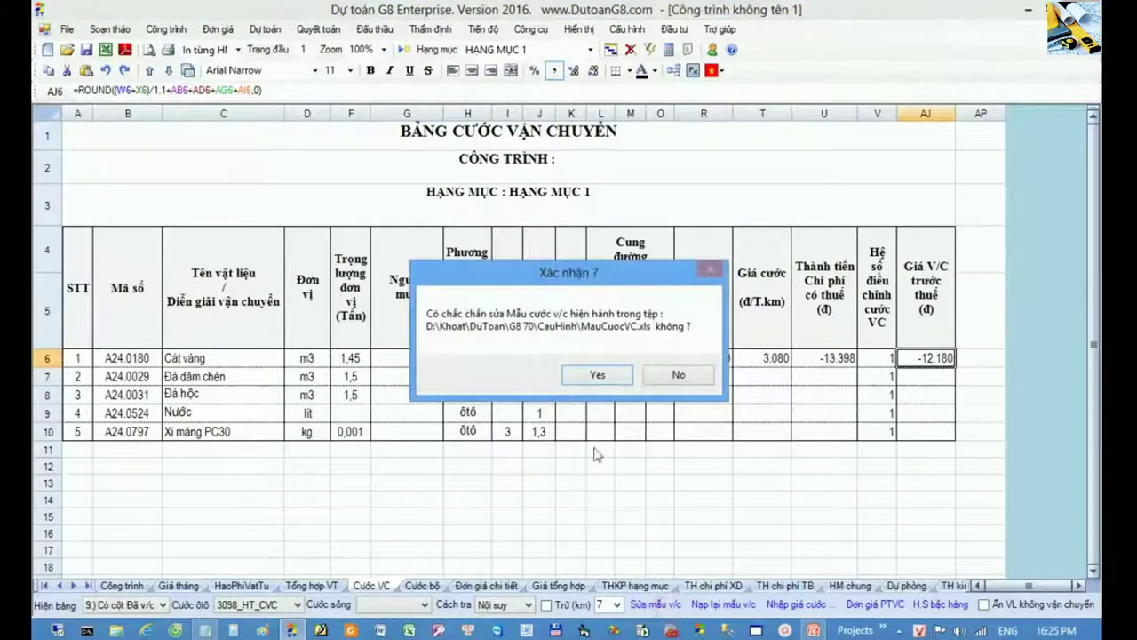
pyautogui.click(598, 374)
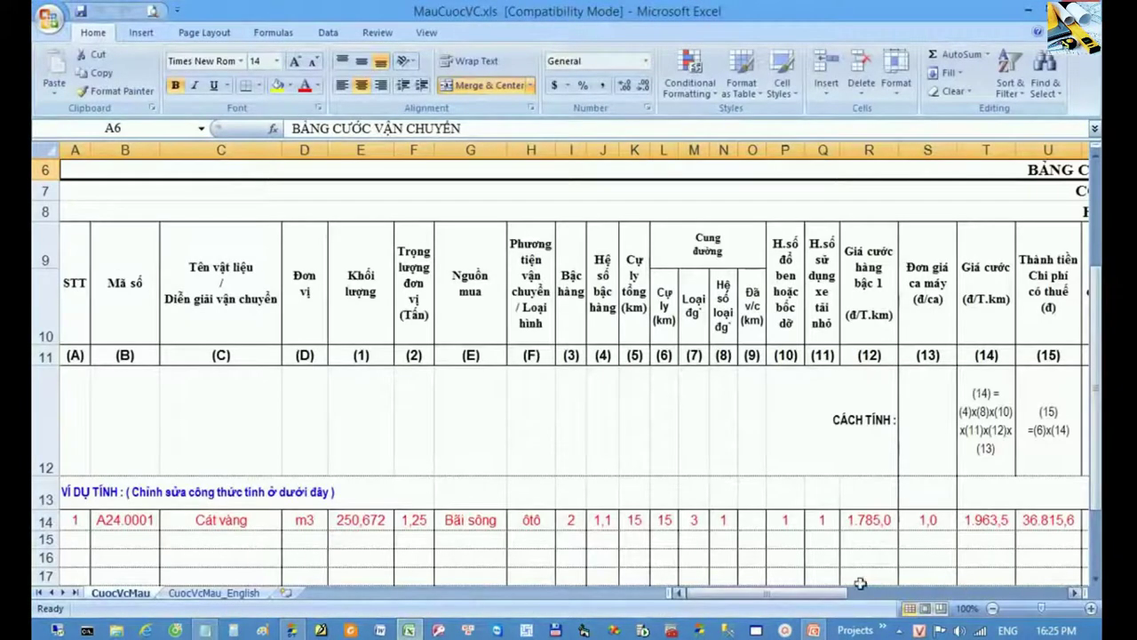
pyautogui.moveTo(827, 595); pyautogui.dragTo(1010, 601)
pyautogui.click(973, 149)
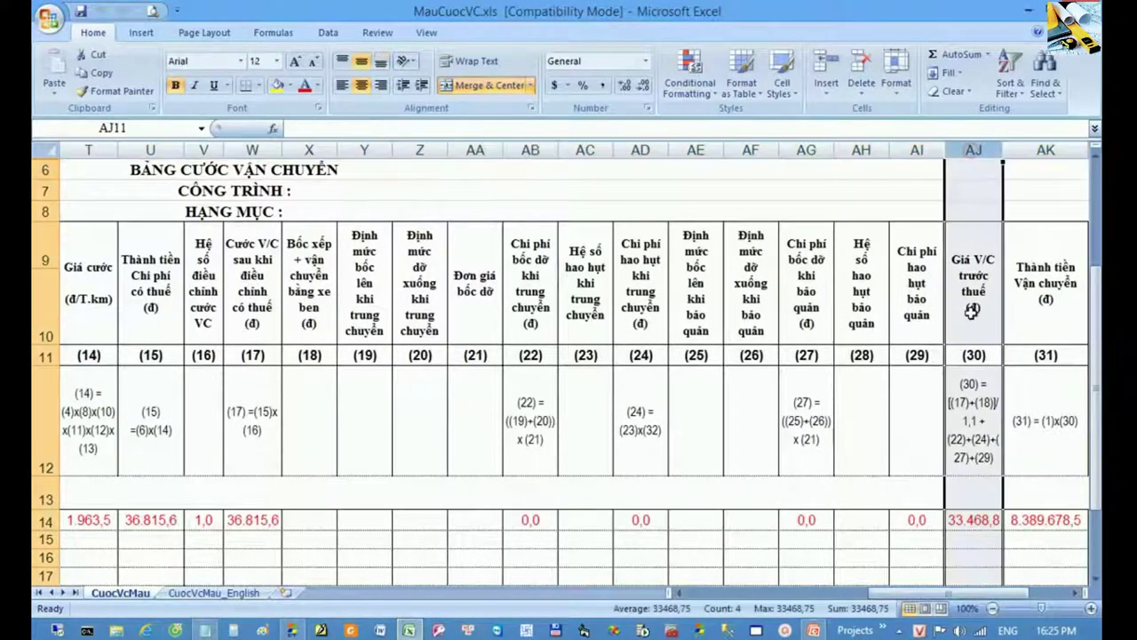
pyautogui.click(974, 520)
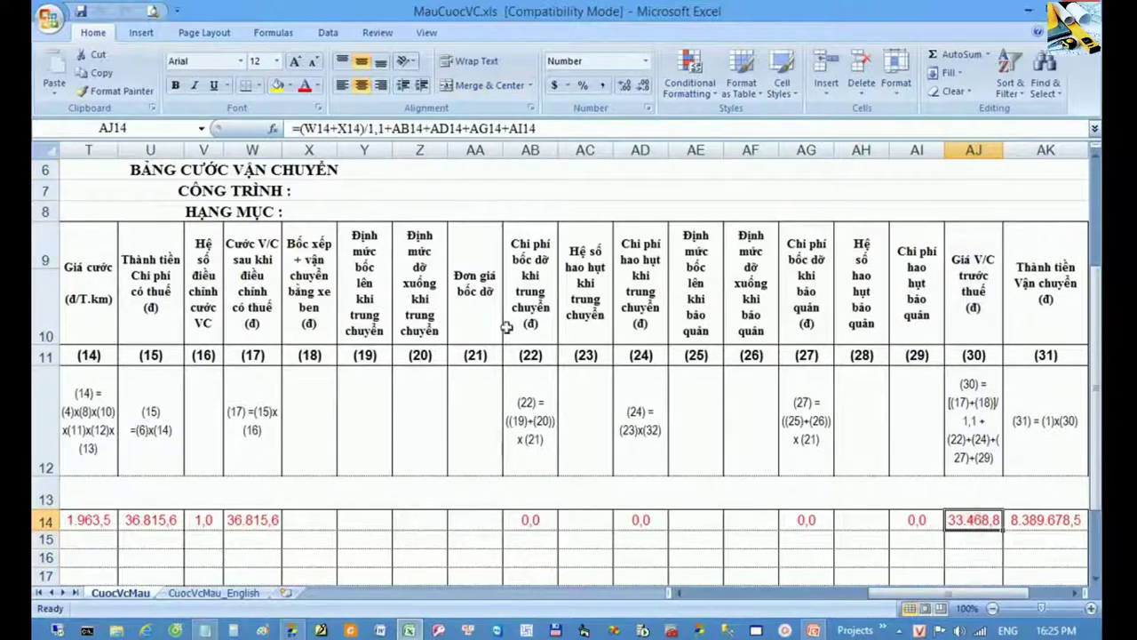
# Try a tax divisor of 1,05 in the AJ14 formula and put 1,1 back.
pyautogui.click(385, 129)
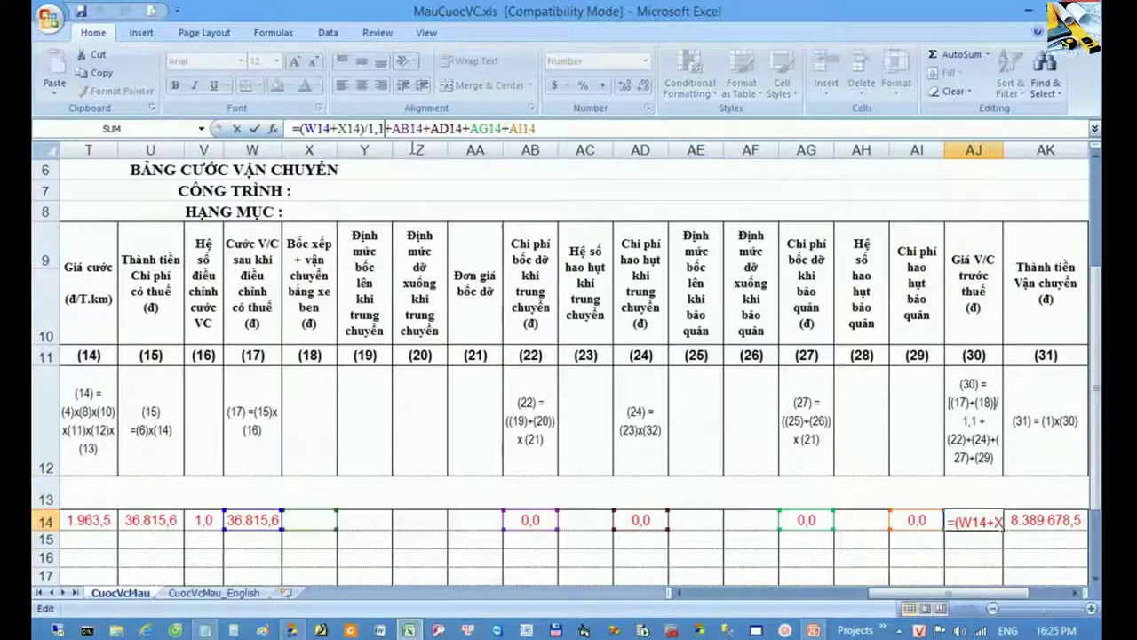
pyautogui.hotkey('shift', 'Left')
pyautogui.hotkey('shift', 'Left')
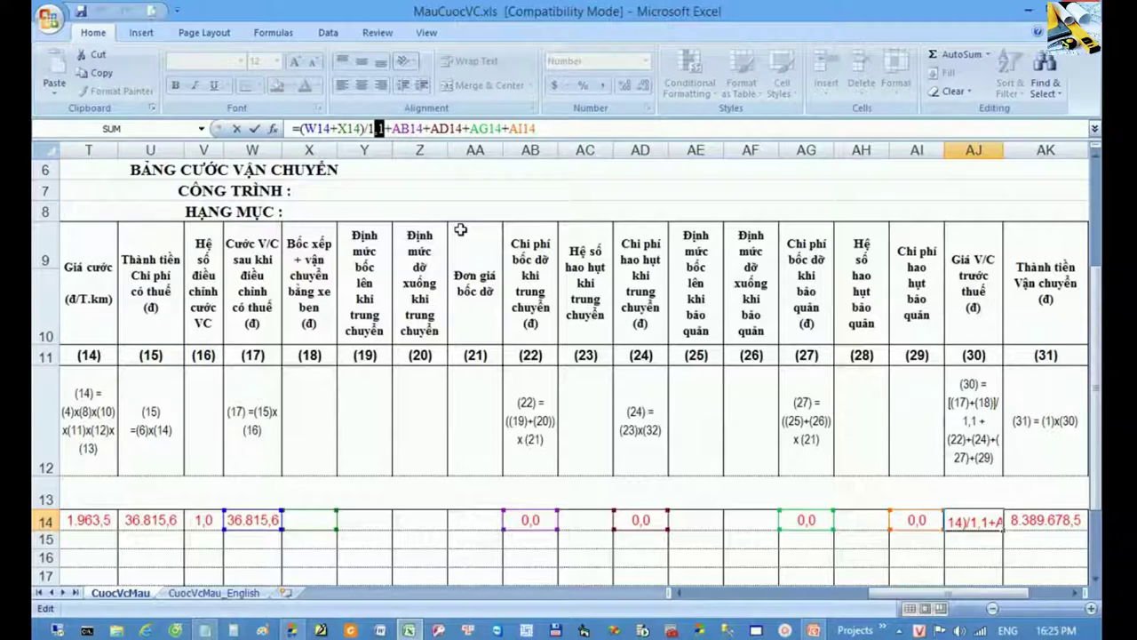
pyautogui.press('Delete')
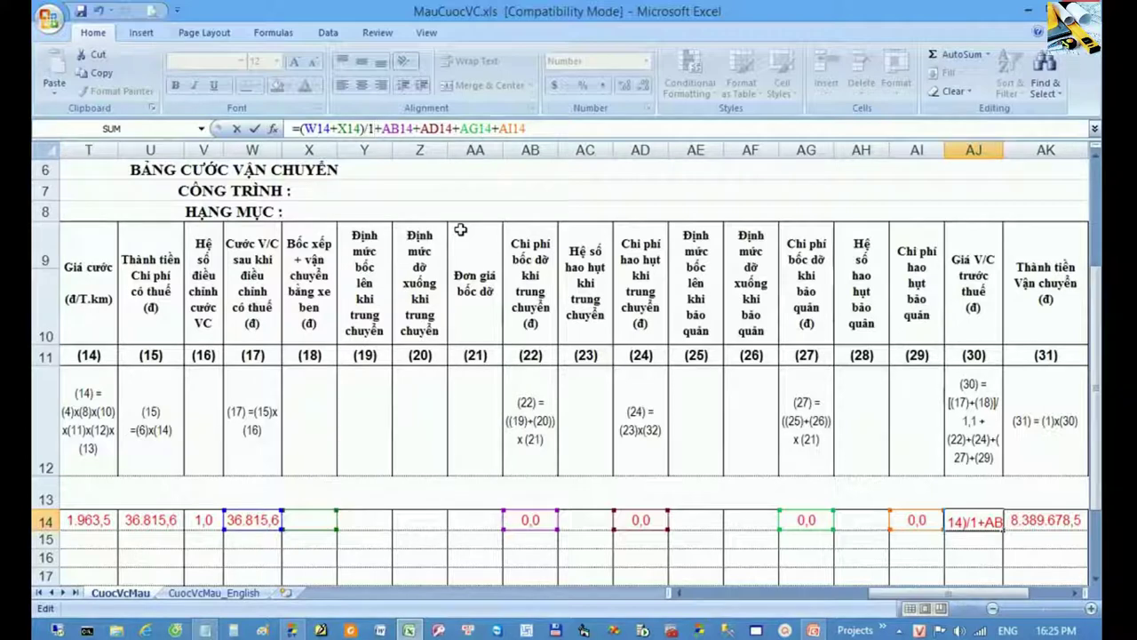
pyautogui.write(',05')
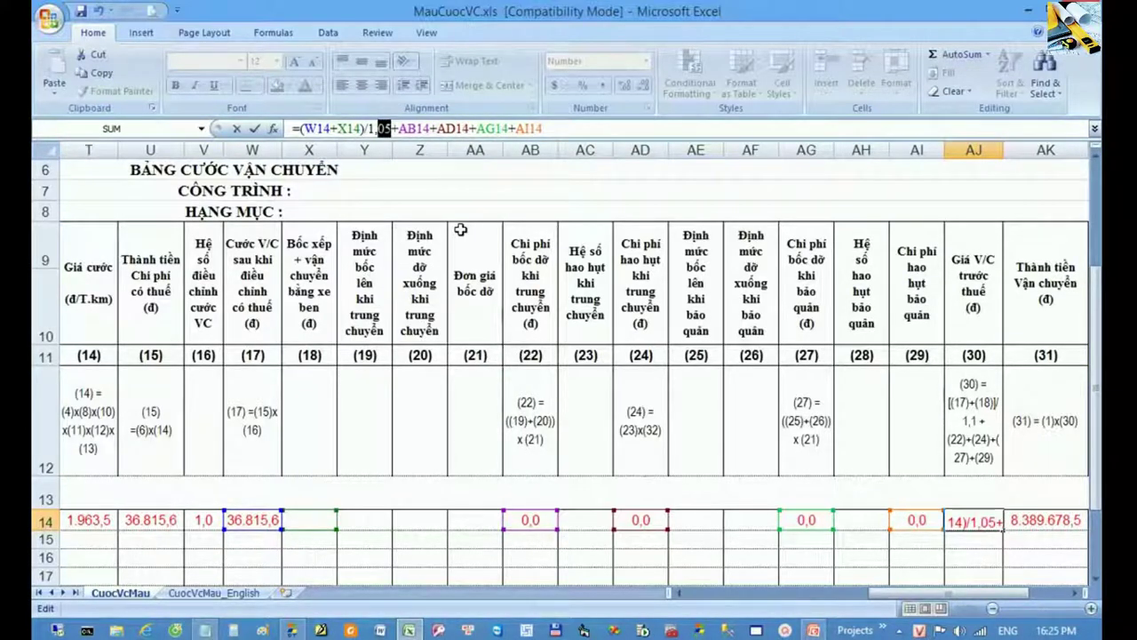
pyautogui.write('1')
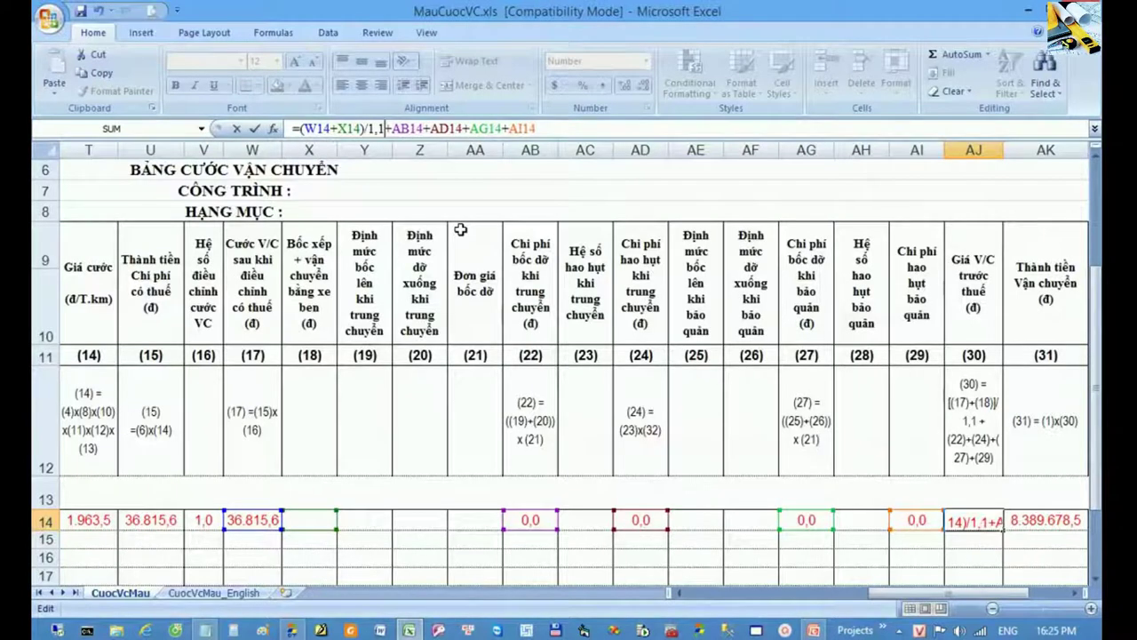
# Remove the tax divisor and the parentheses so that AJ14 reads =W14+X14+AB14+AD14+AG14+AI14.
pyautogui.hotkey('shift', 'Left')
pyautogui.press('BackSpace')
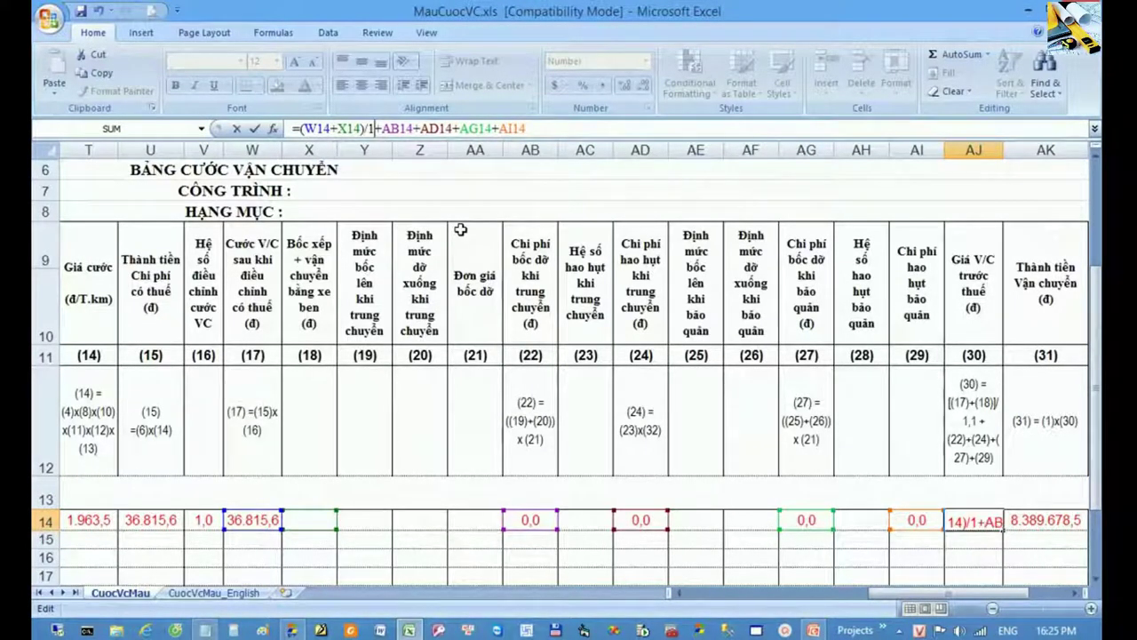
pyautogui.hotkey('shift', 'Left')
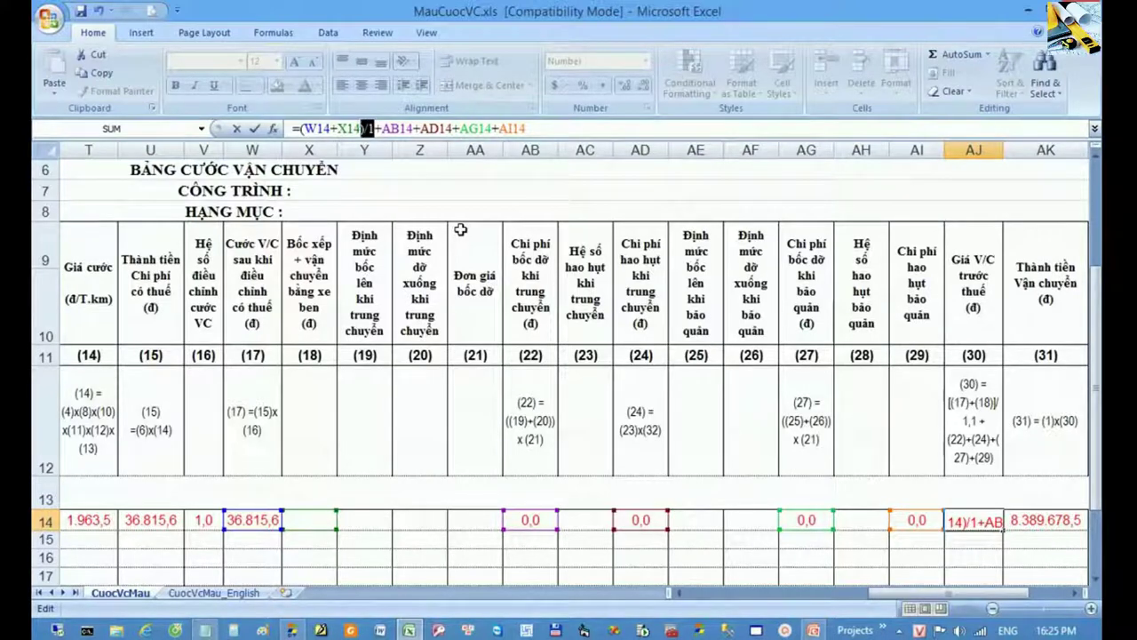
pyautogui.press('BackSpace')
pyautogui.press('Left')
pyautogui.press('Left')
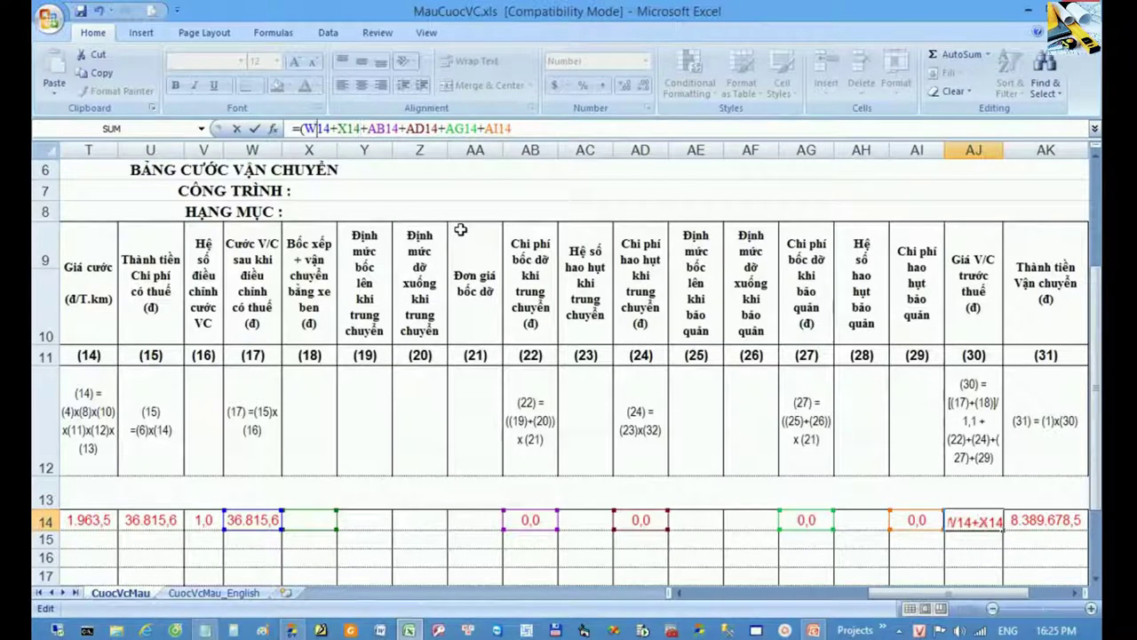
pyautogui.press('Left')
pyautogui.press('Left')
pyautogui.press('BackSpace')
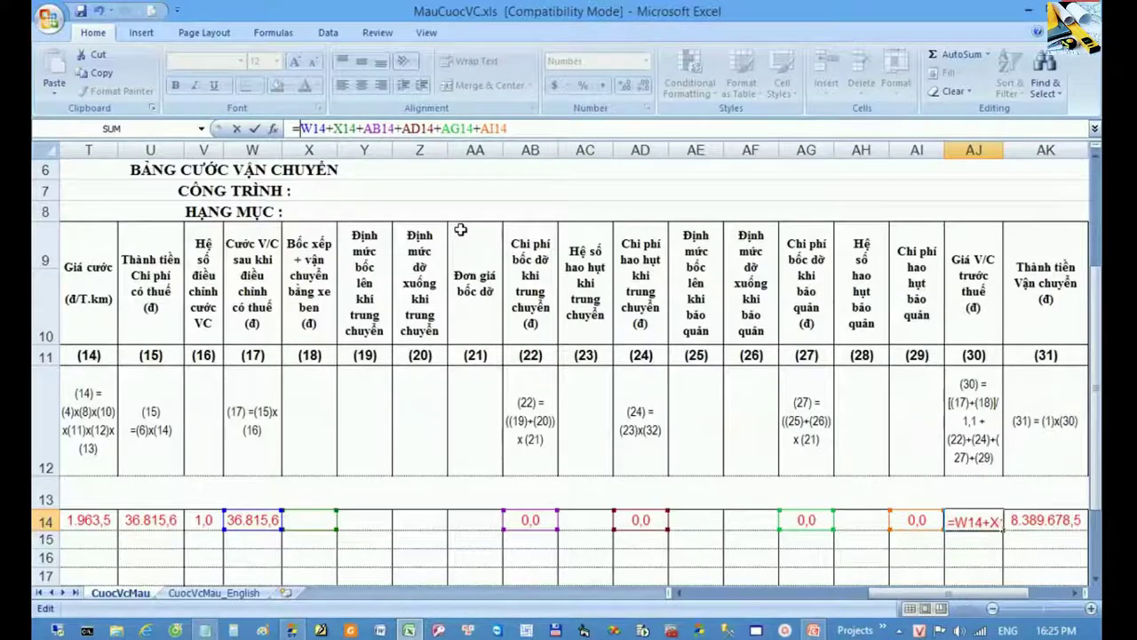
pyautogui.press('End')
pyautogui.press('Return')
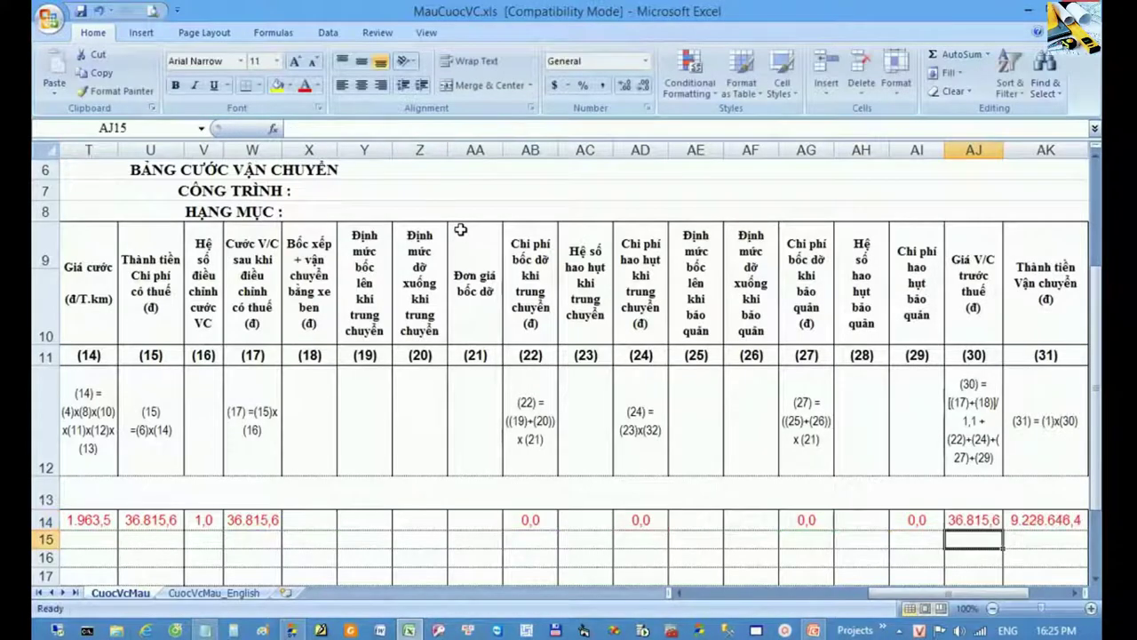
pyautogui.press('Up')
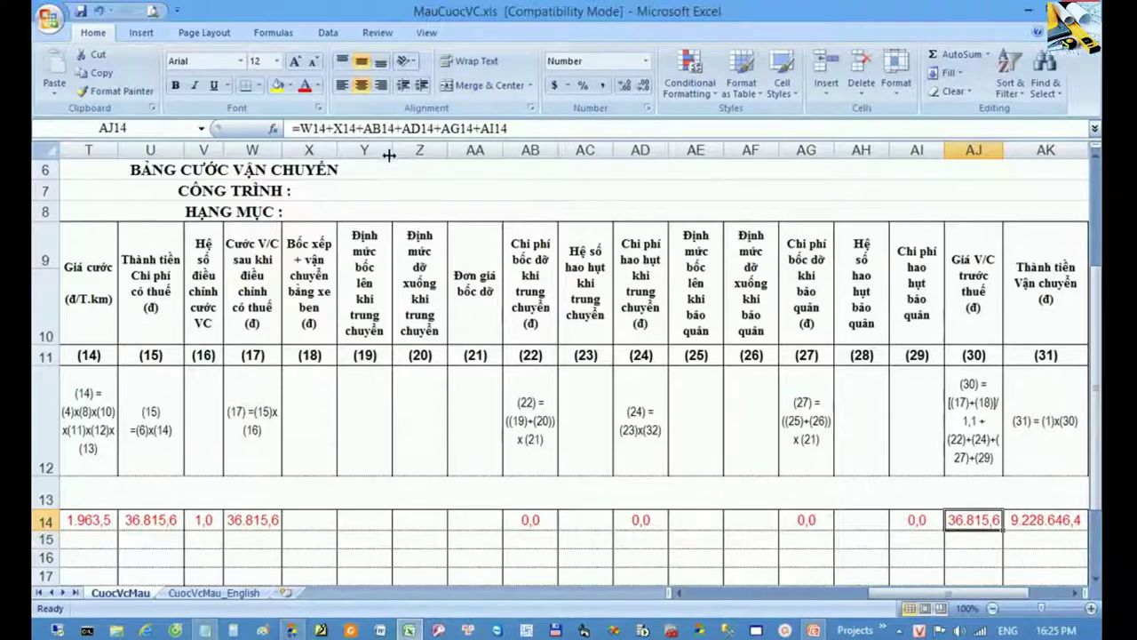
pyautogui.click(185, 170)
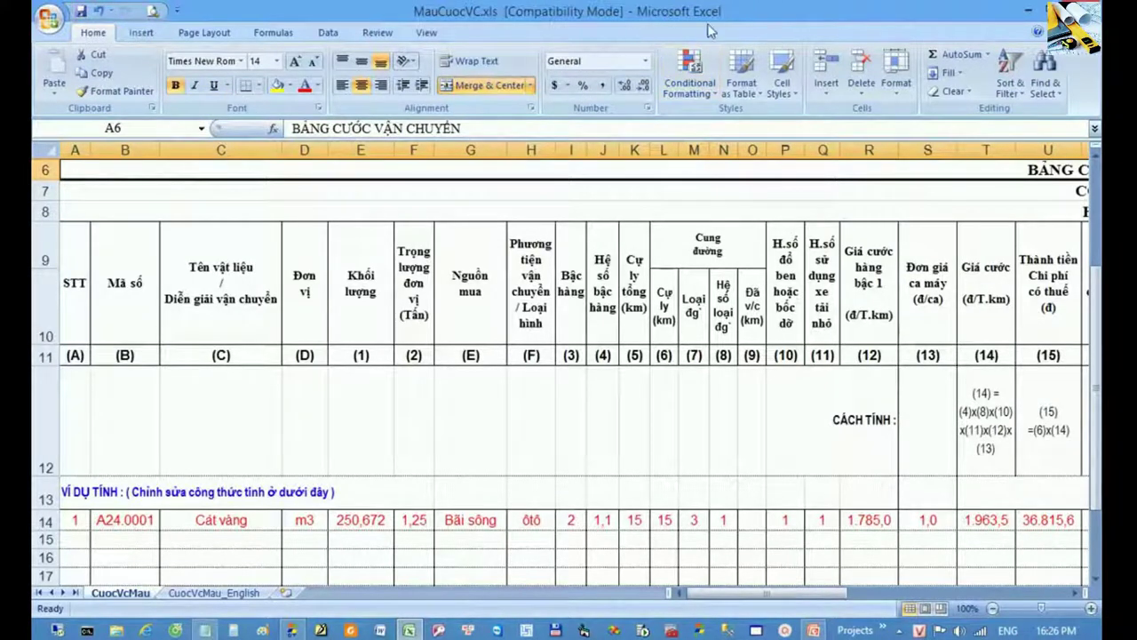
# Switch back to Dự toán G8 and check the Giá V/C trước thuế of Cát vàng against its Thành tiền.
pyautogui.hotkey('alt', 'Tab')
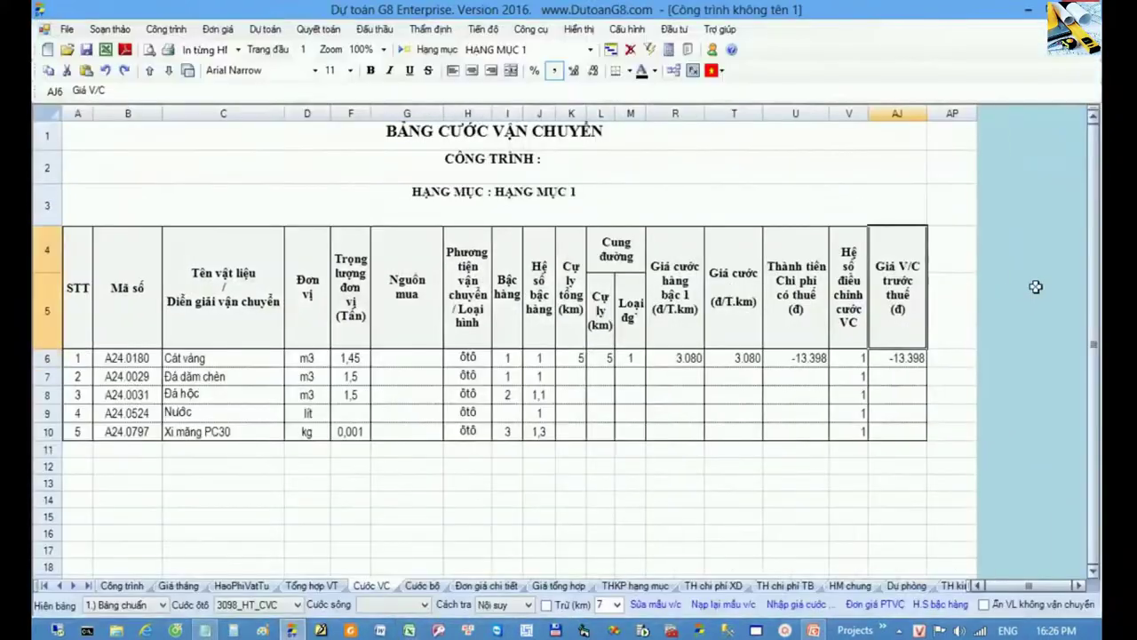
pyautogui.click(906, 357)
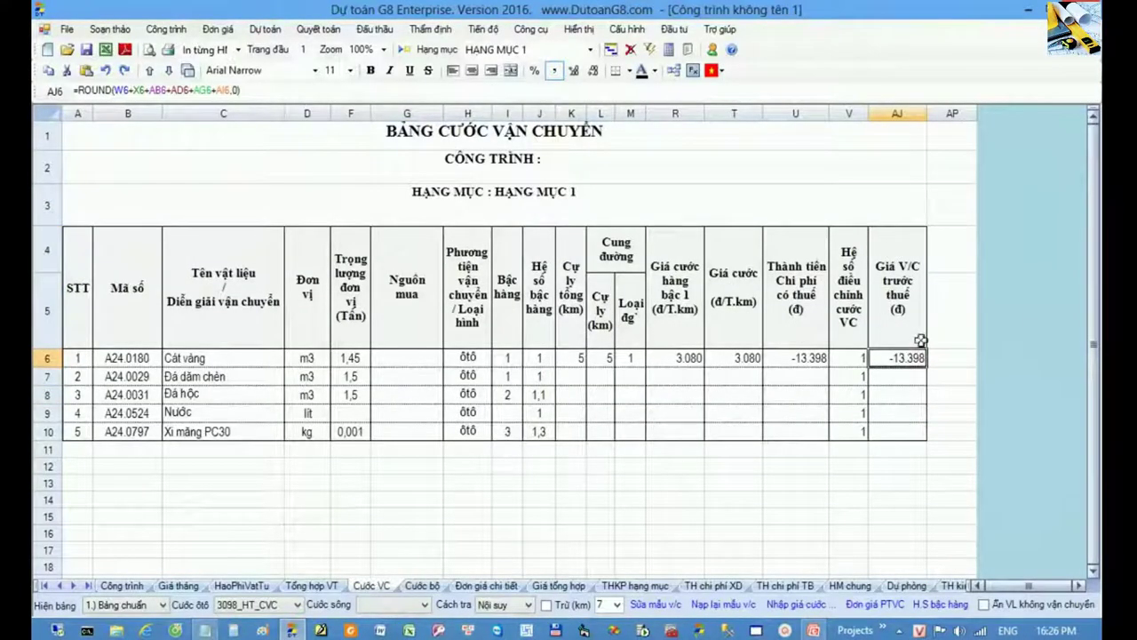
pyautogui.click(900, 114)
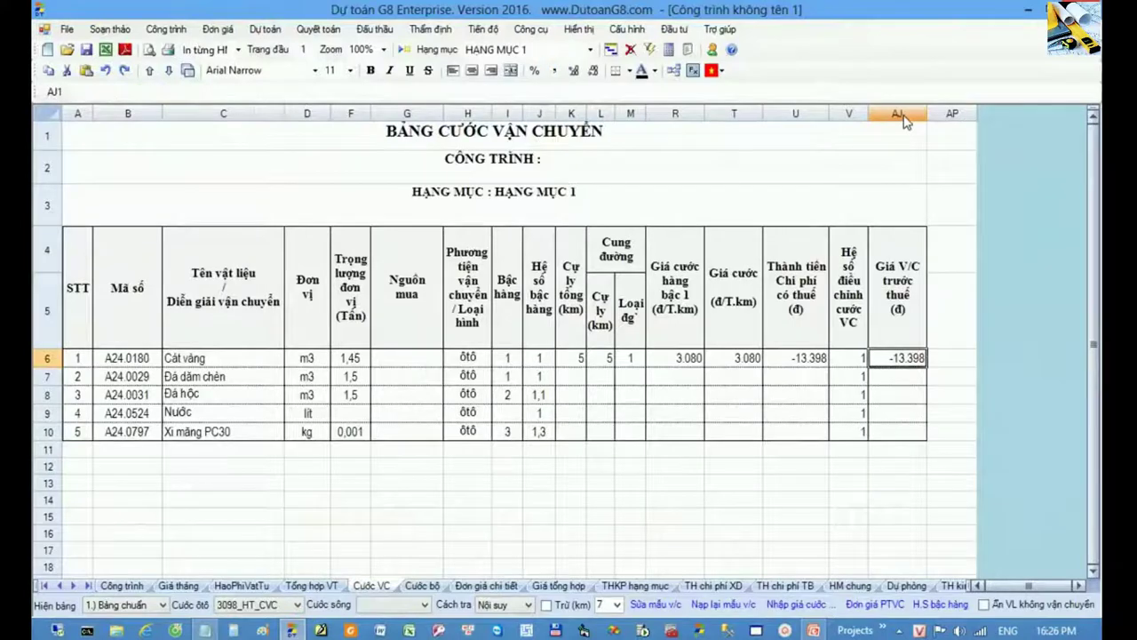
pyautogui.click(899, 377)
pyautogui.moveTo(813, 382); pyautogui.dragTo(813, 360)
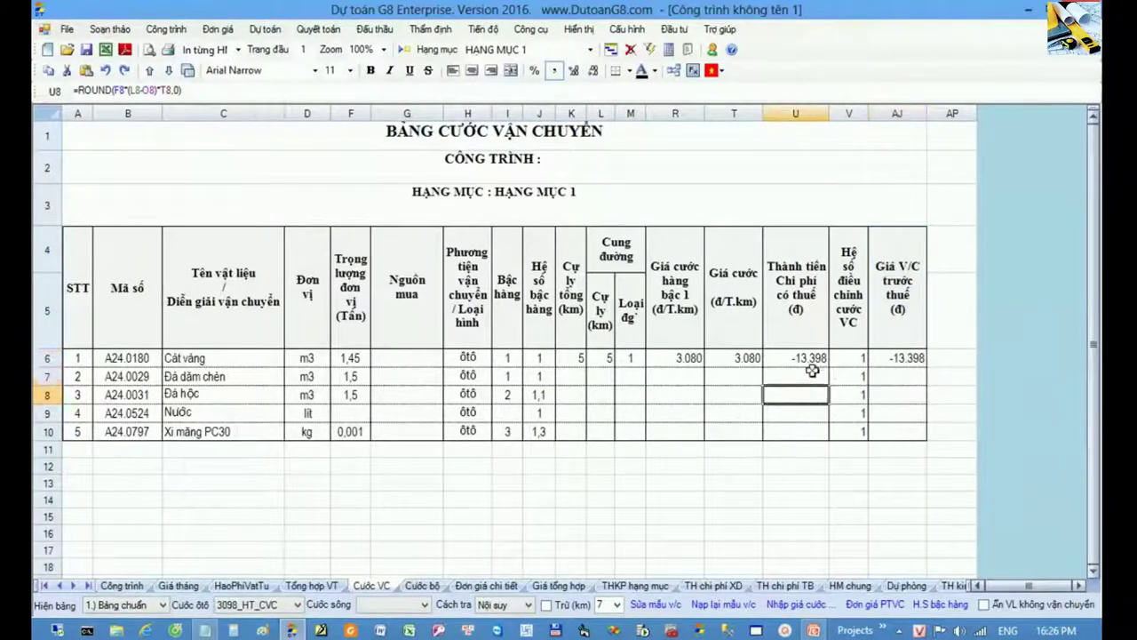
pyautogui.click(884, 357)
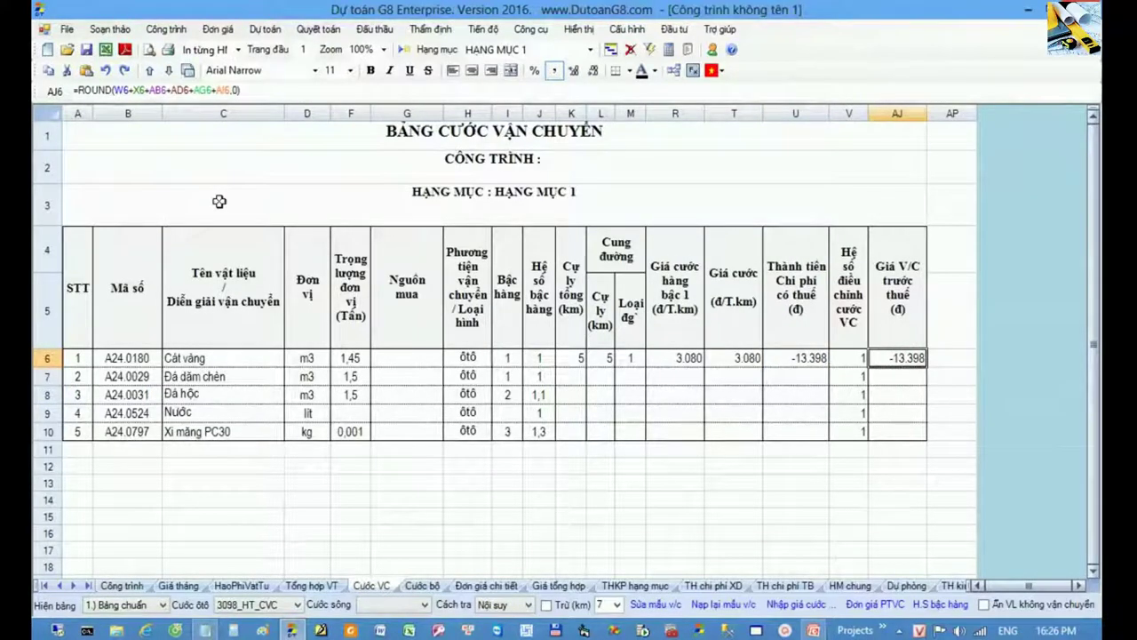
# Display the transport cost table with the Đã v/c (km) column and review the distance and Giá V/C trước thuế of Cát vàng.
pyautogui.click(151, 607)
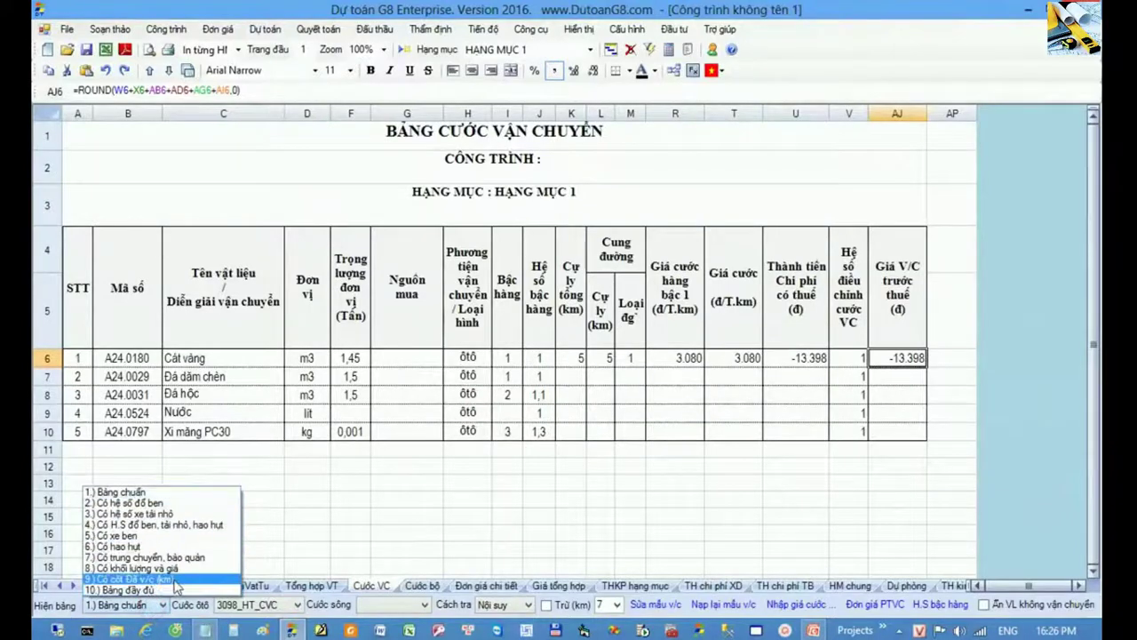
pyautogui.click(175, 579)
pyautogui.click(661, 310)
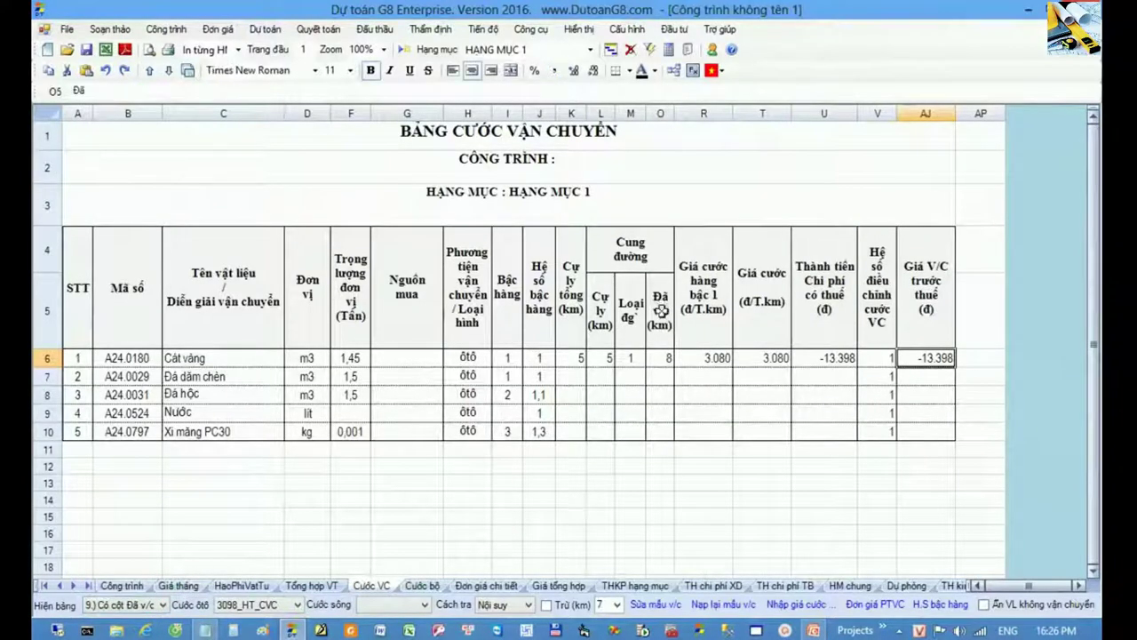
pyautogui.click(661, 358)
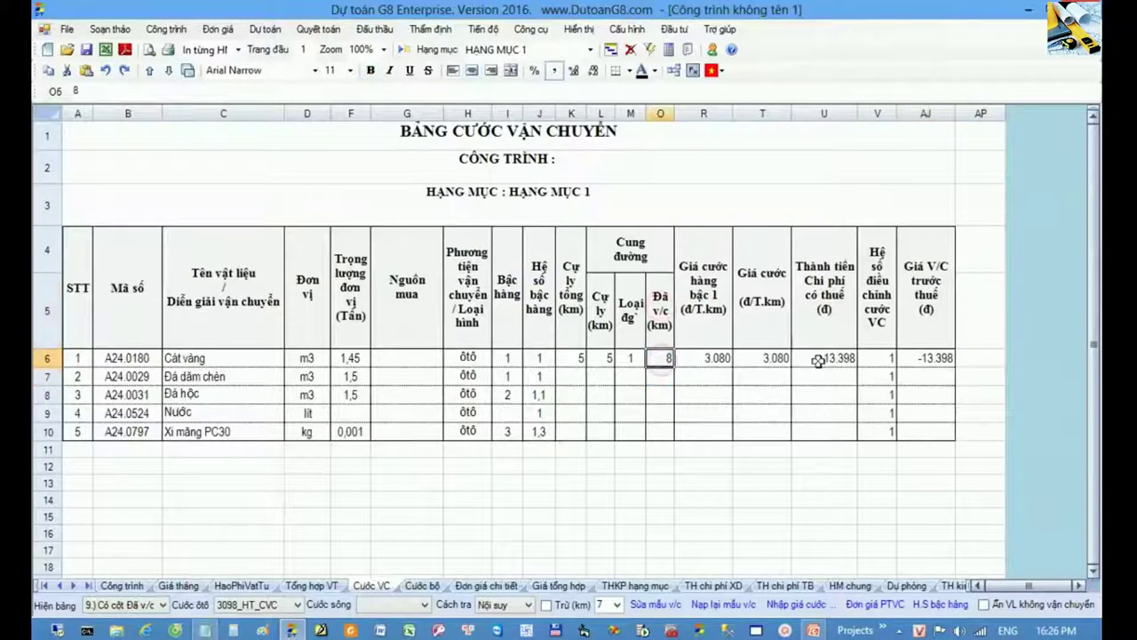
pyautogui.click(938, 380)
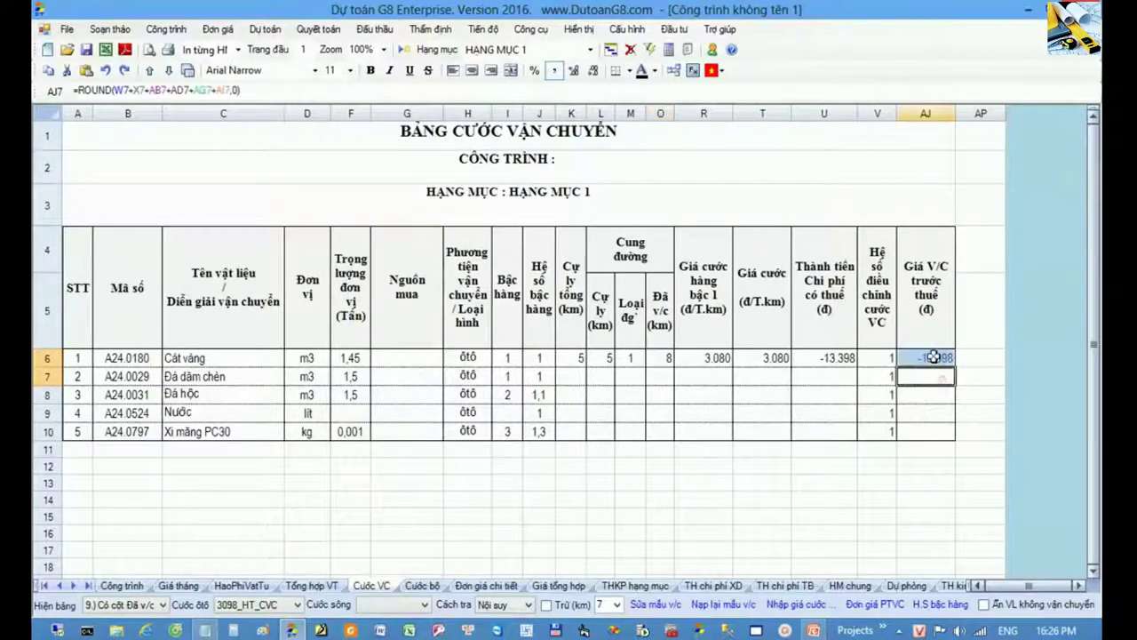
# Compare the Cự ly, Đã v/c and Giá V/C trước thuế of Cát vàng with the situation 1 slide.
pyautogui.click(930, 361)
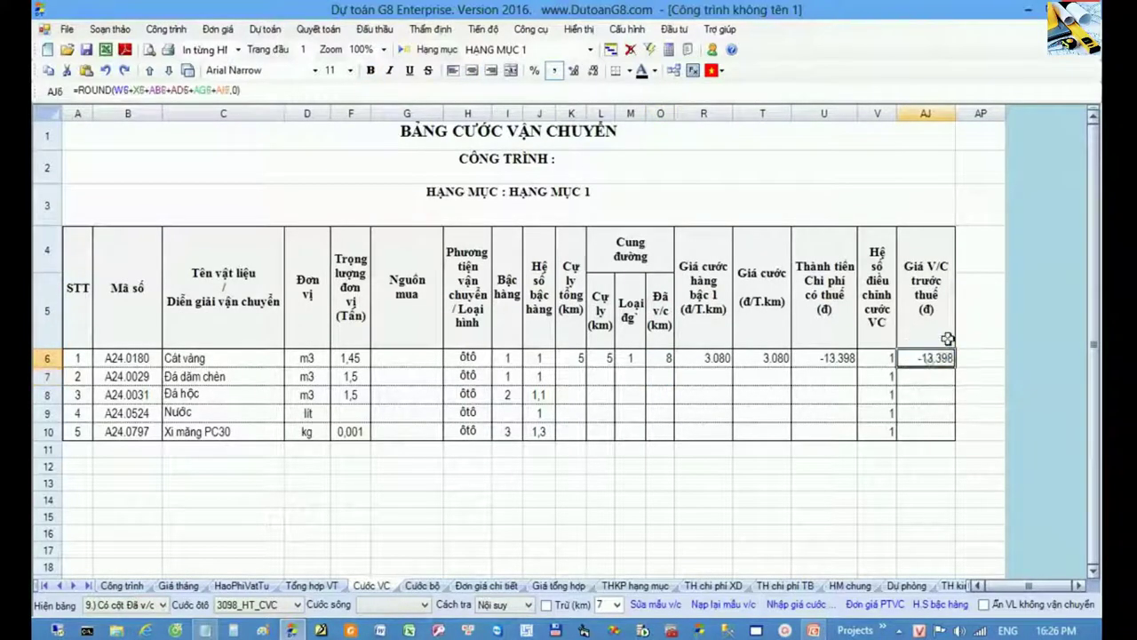
pyautogui.click(937, 384)
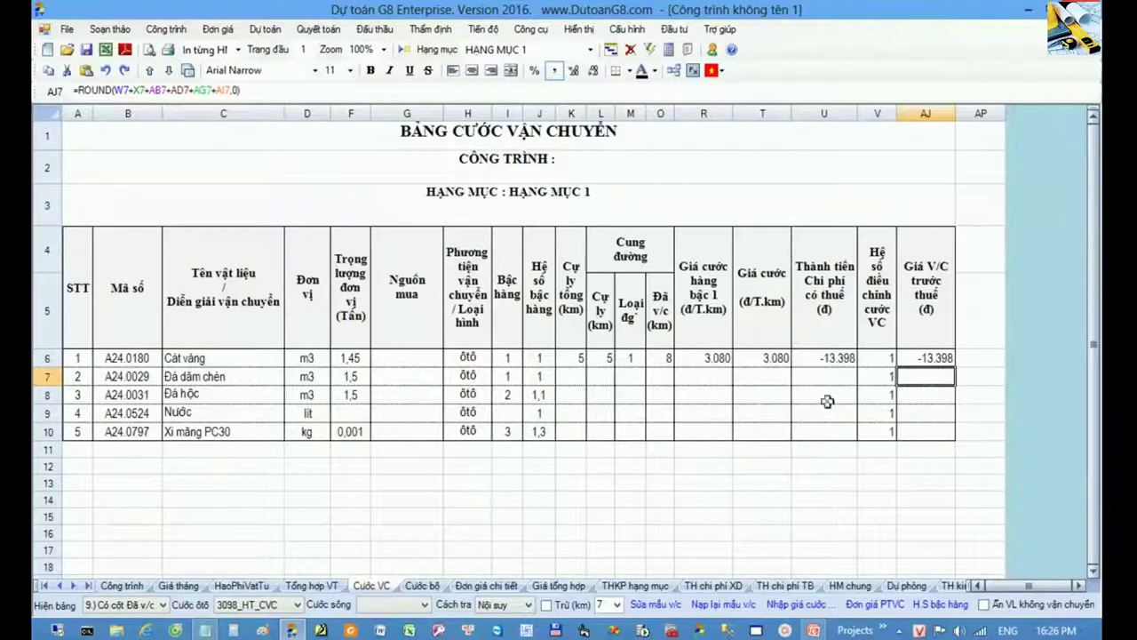
pyautogui.moveTo(602, 322); pyautogui.dragTo(613, 382)
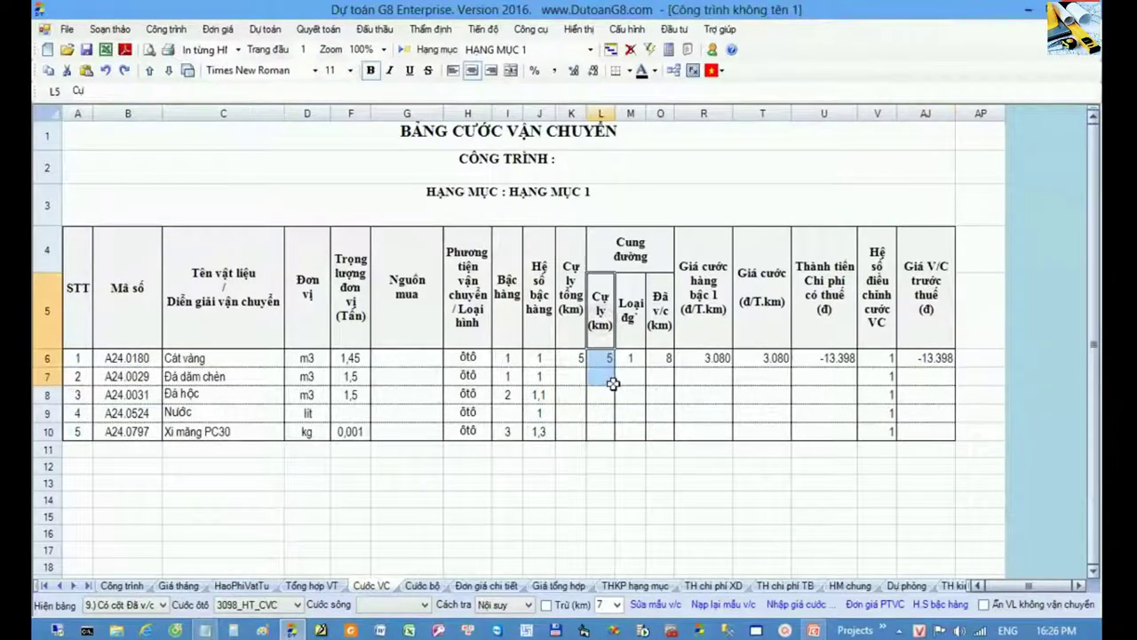
pyautogui.moveTo(660, 311); pyautogui.dragTo(664, 388)
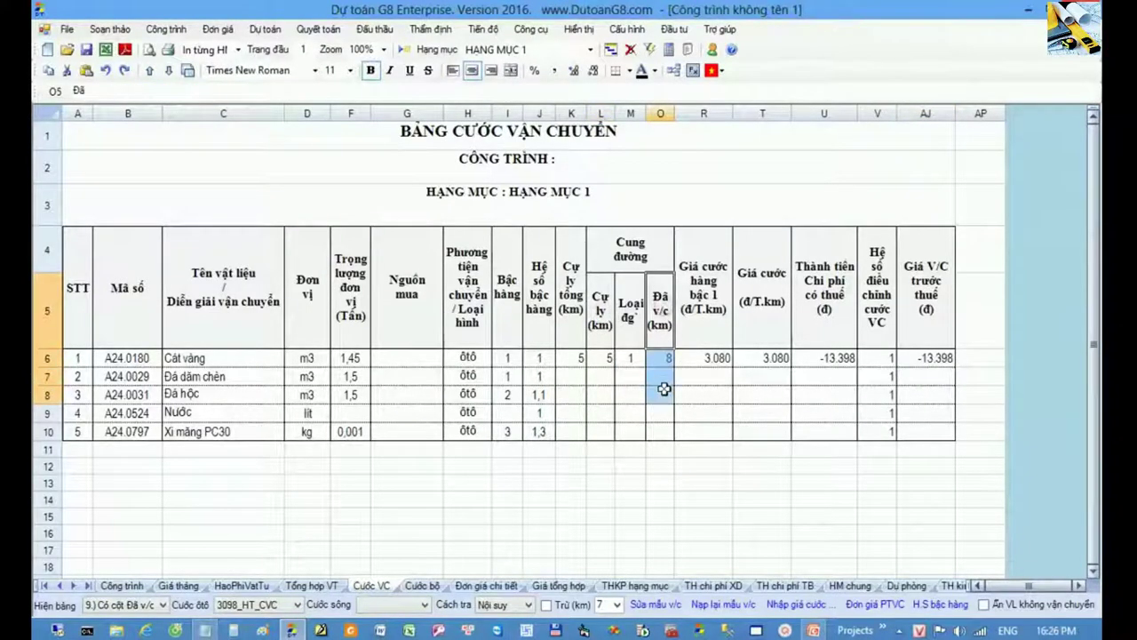
pyautogui.click(664, 389)
pyautogui.moveTo(927, 399); pyautogui.dragTo(927, 355)
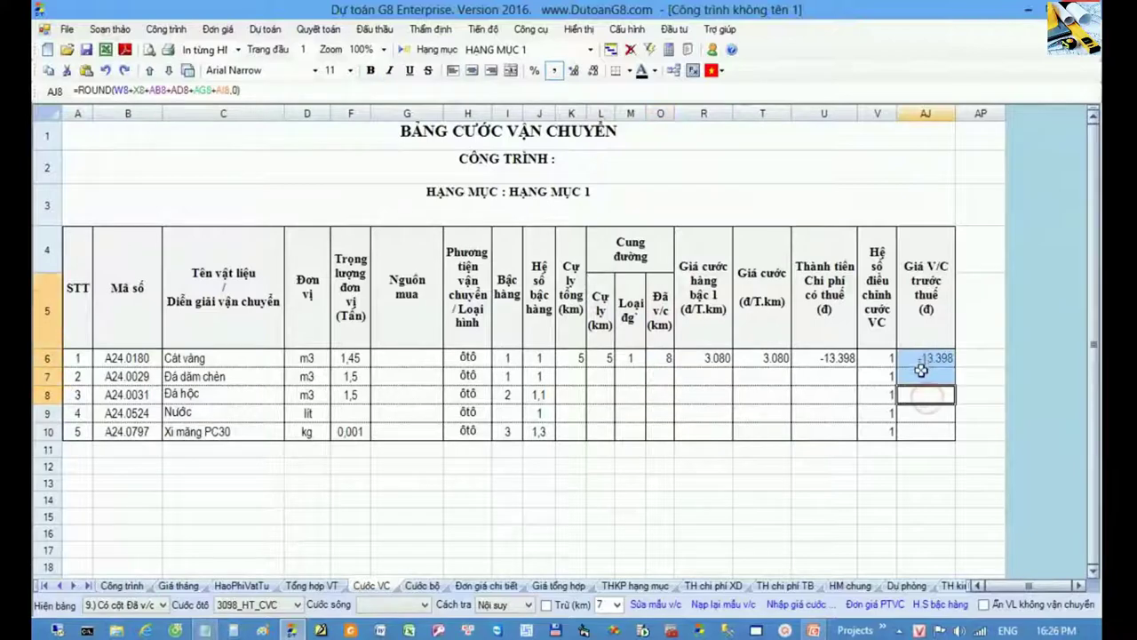
pyautogui.click(922, 377)
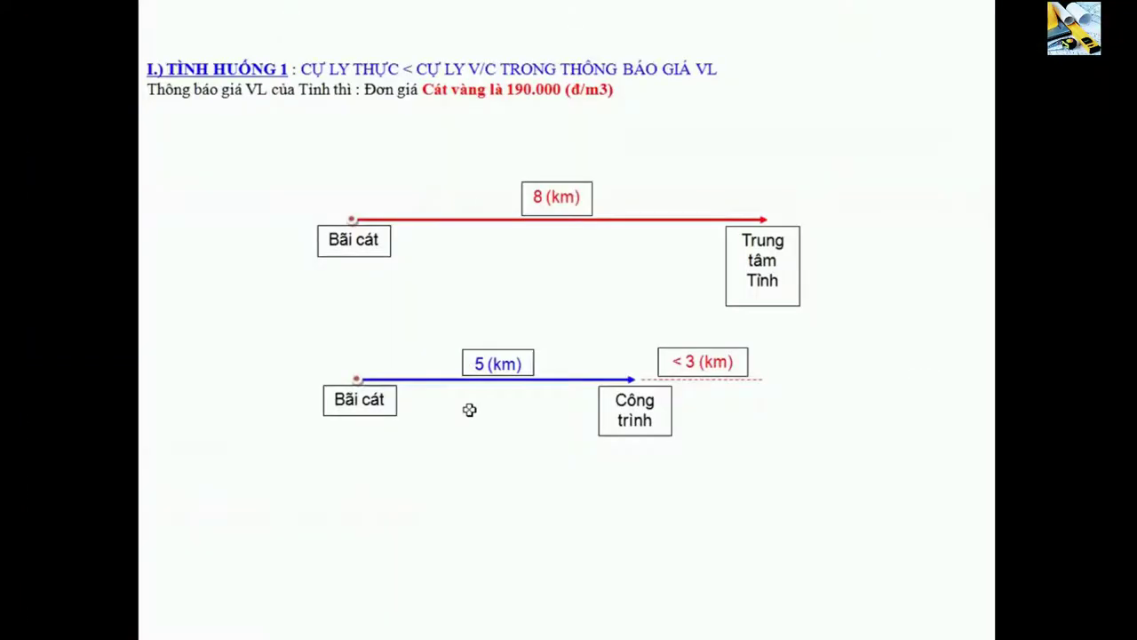
pyautogui.click(469, 410)
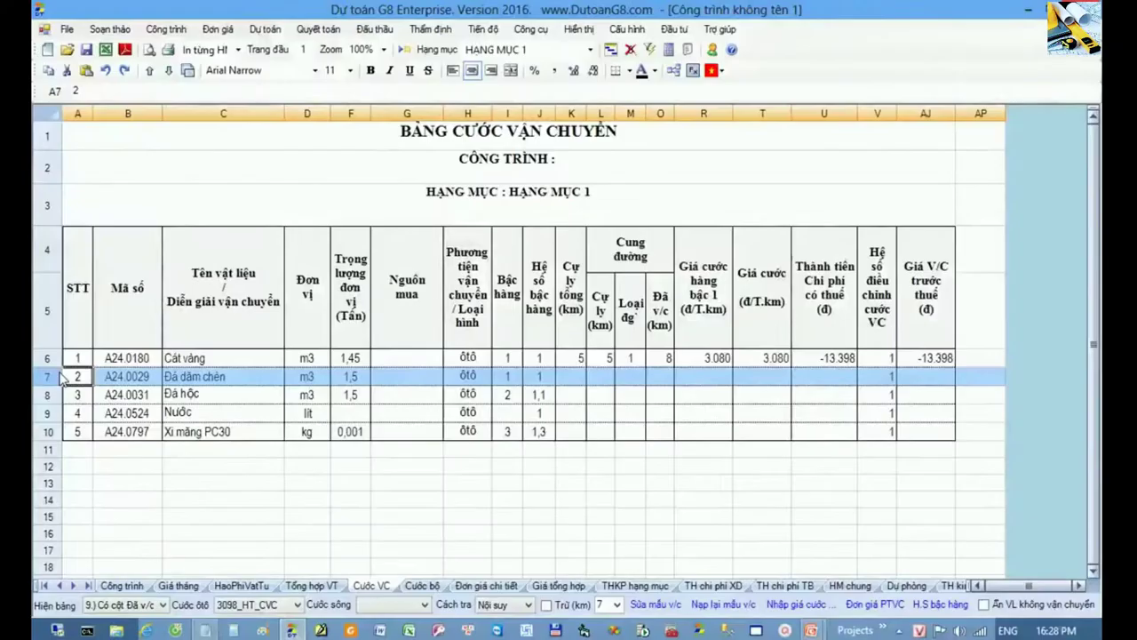
# Review the Đá dăm chén and Cát vàng rows and check the available table display layouts.
pyautogui.click(202, 378)
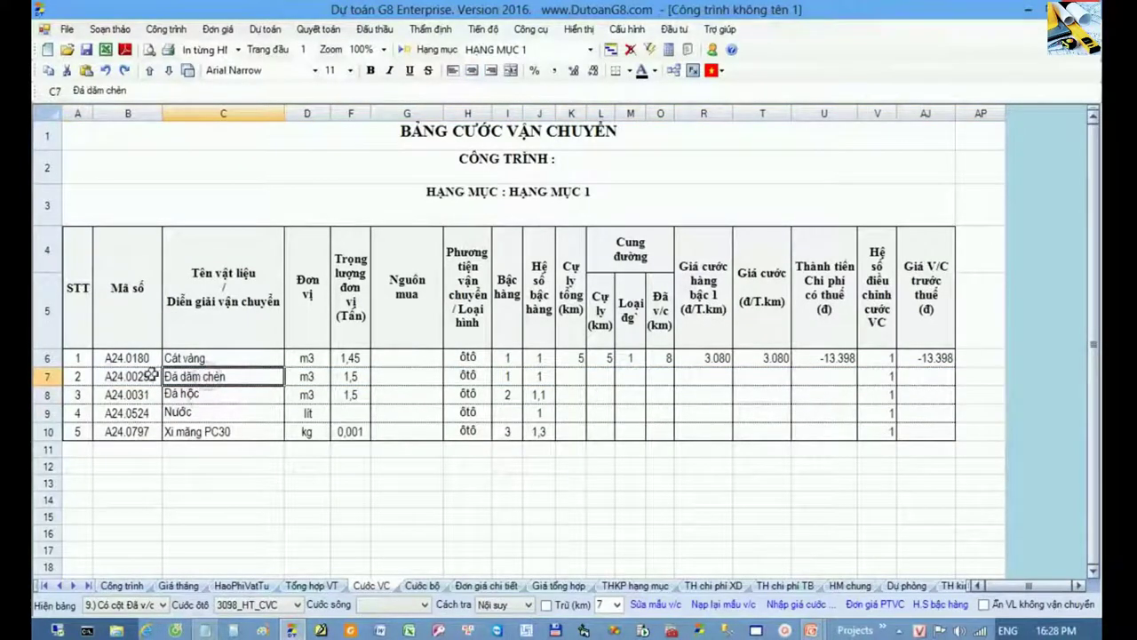
pyautogui.moveTo(140, 375); pyautogui.dragTo(638, 374)
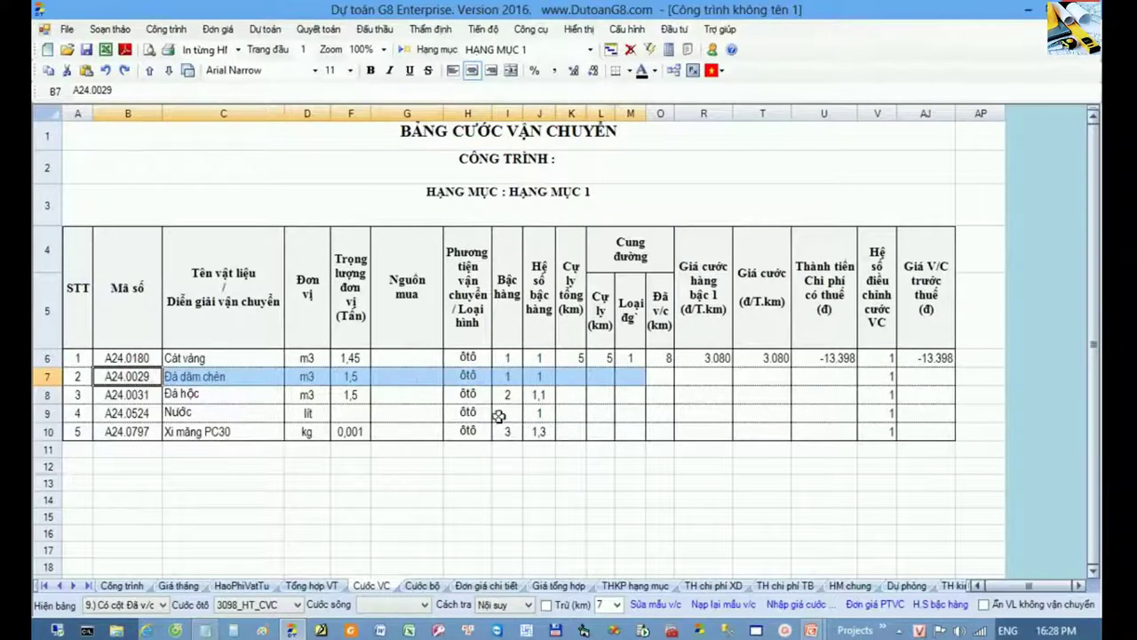
pyautogui.moveTo(227, 363); pyautogui.dragTo(604, 359)
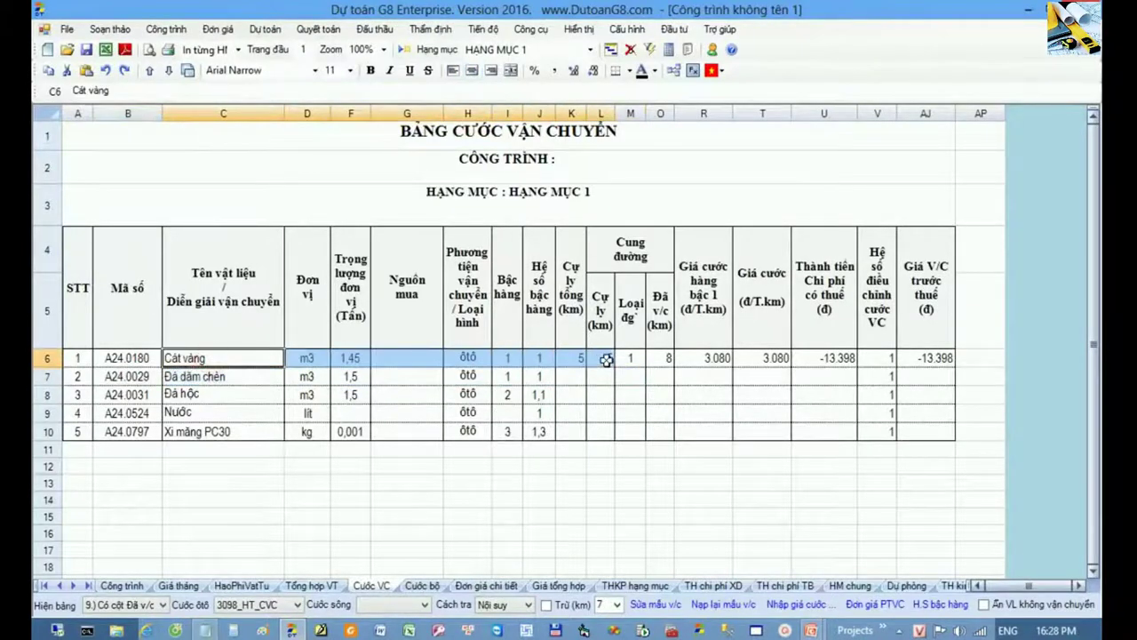
pyautogui.click(163, 604)
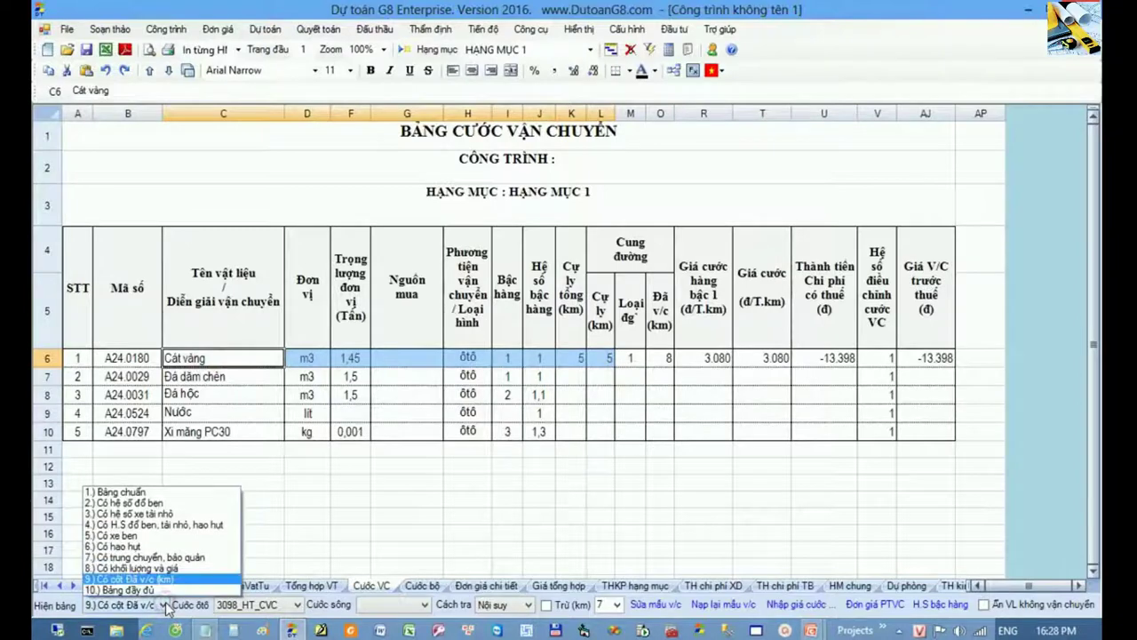
pyautogui.click(646, 480)
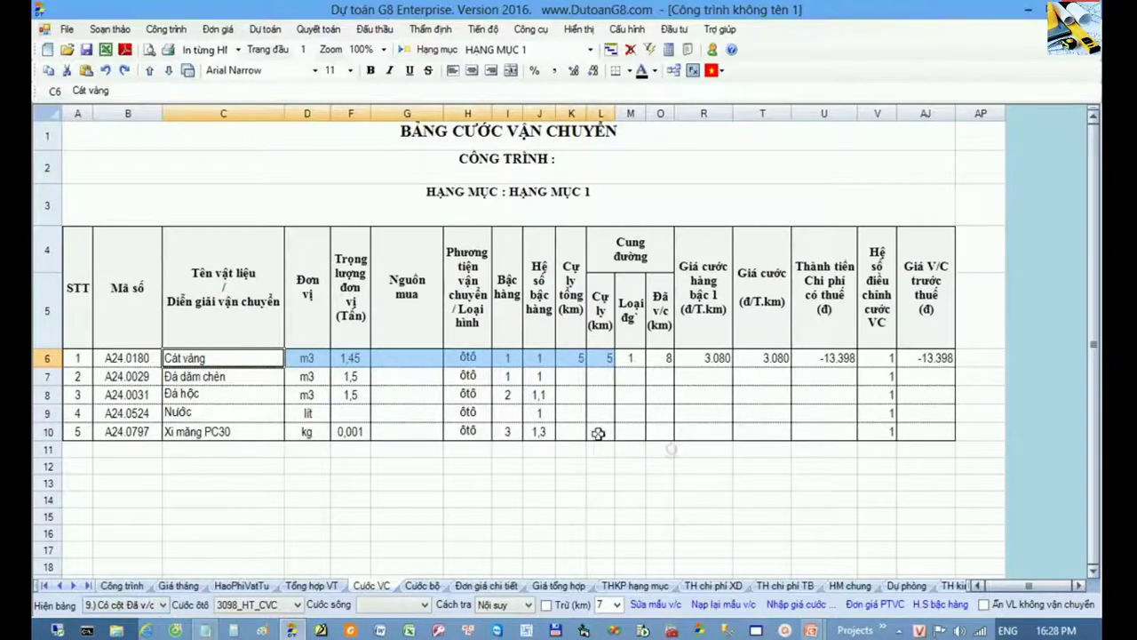
# Insert two extra rows under Đá dăm chén for additional road segments.
pyautogui.click(224, 396)
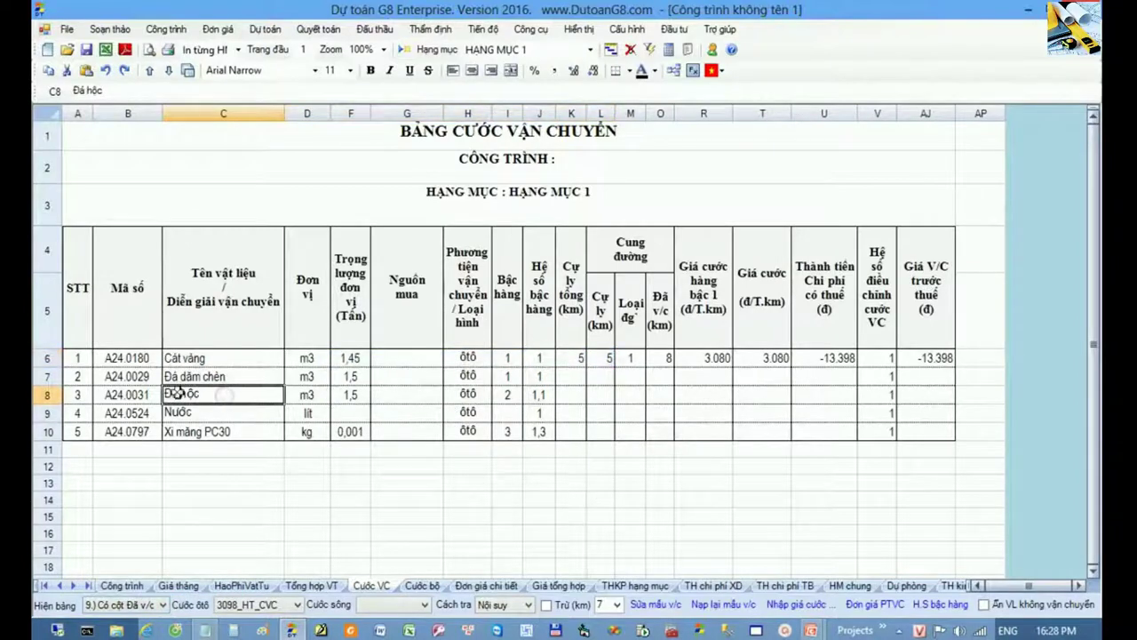
pyautogui.rightClick(196, 394)
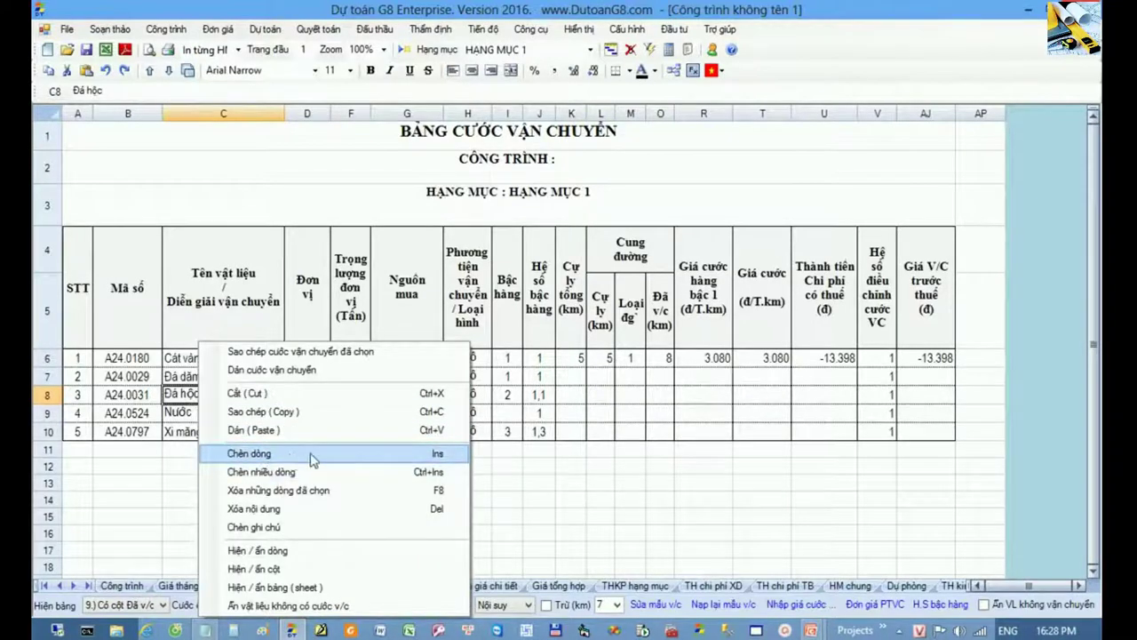
pyautogui.click(411, 461)
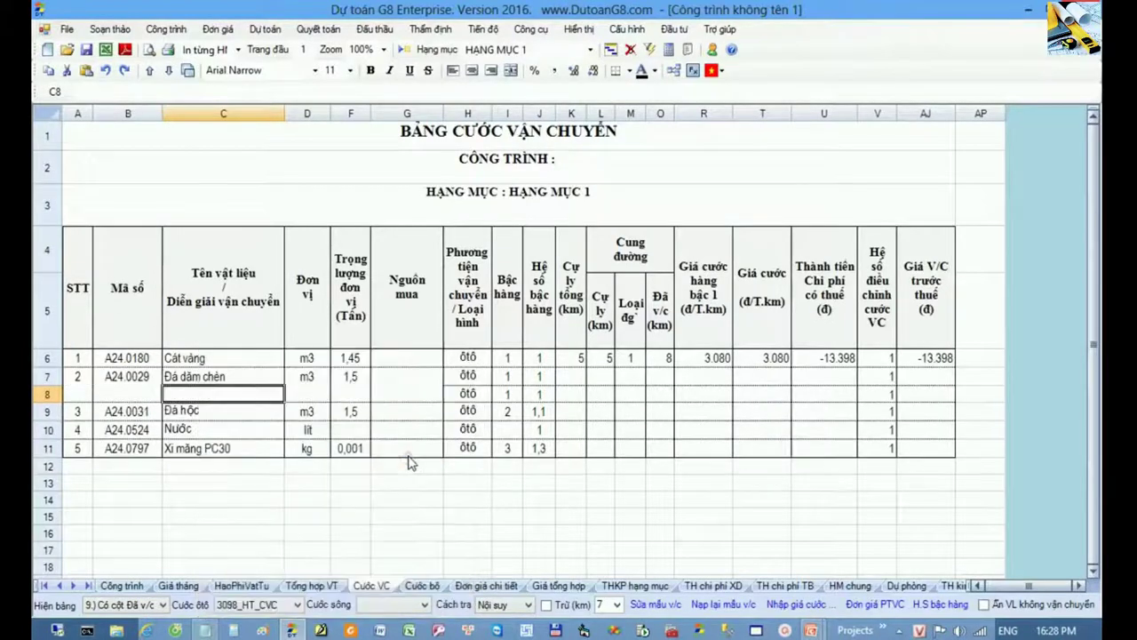
pyautogui.rightClick(258, 395)
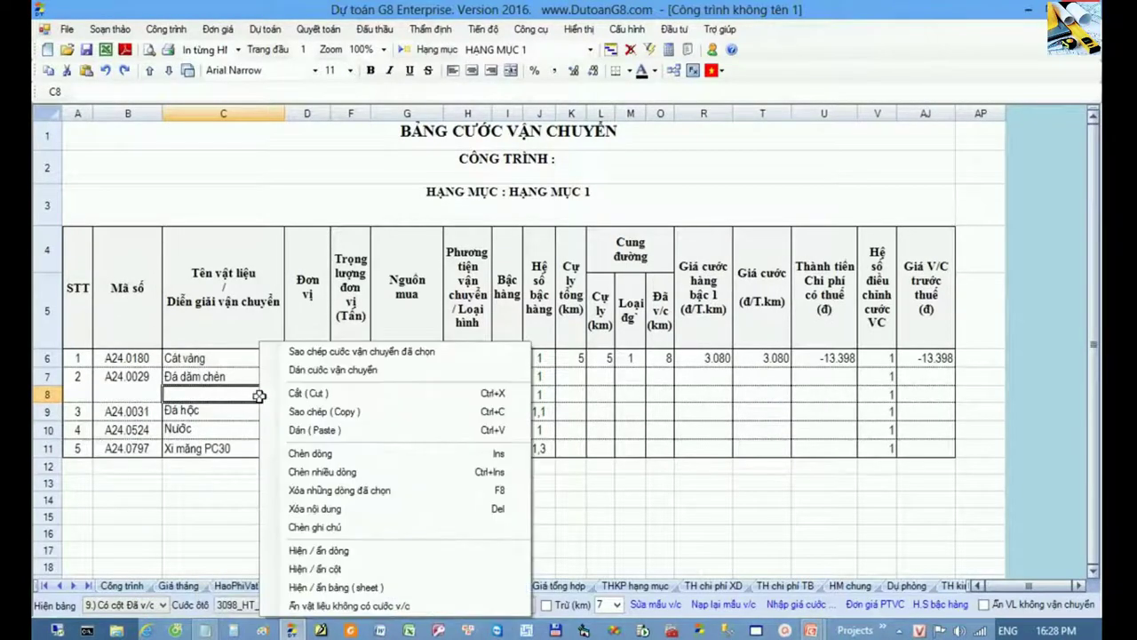
pyautogui.click(305, 455)
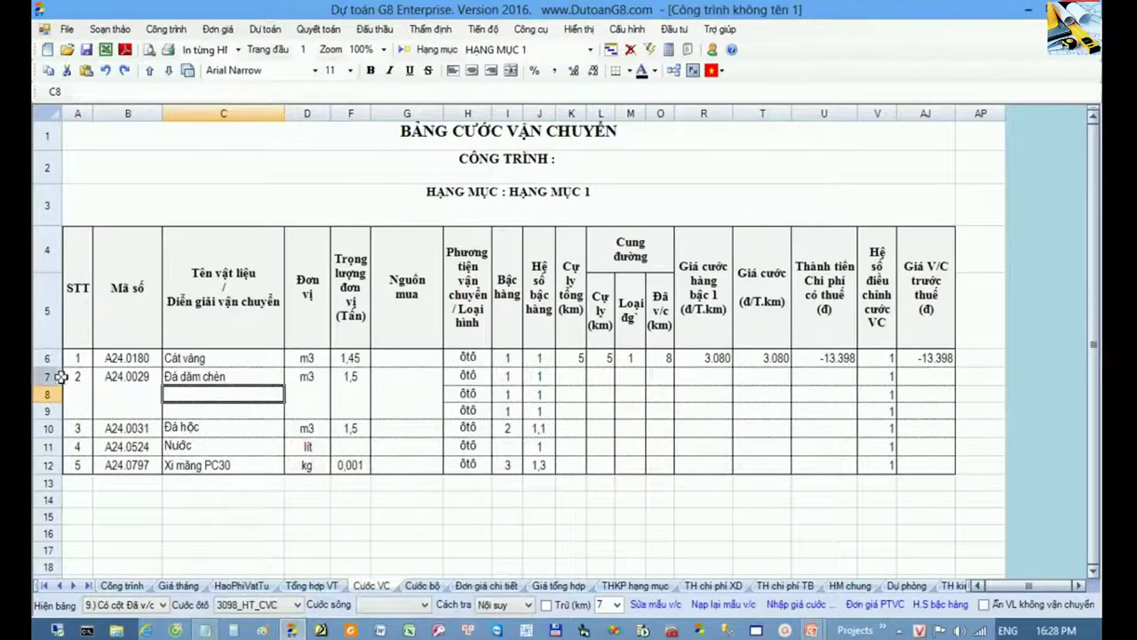
pyautogui.moveTo(50, 377); pyautogui.dragTo(54, 411)
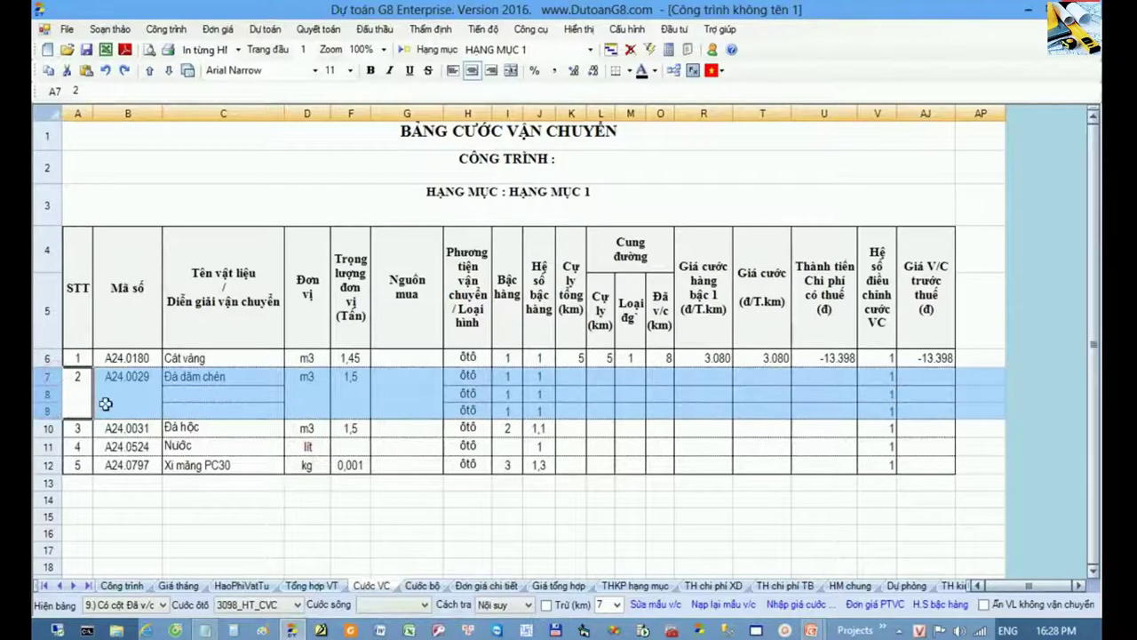
# Give the first Đá dăm chén segment a Cự ly of 5 km and road type 4.
pyautogui.click(601, 377)
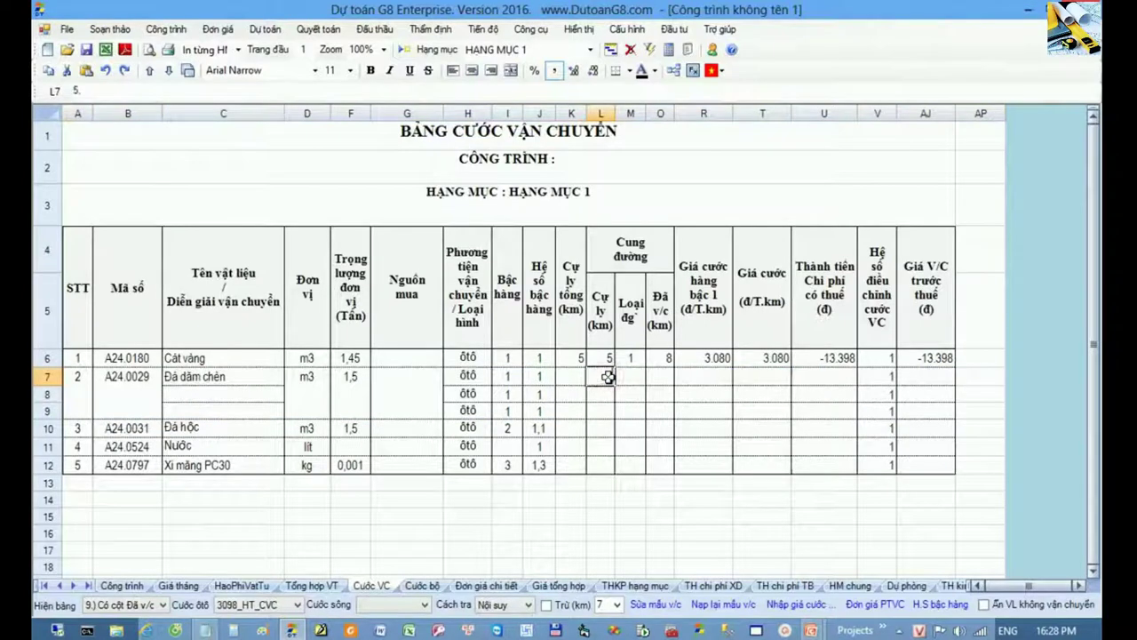
pyautogui.press('Return')
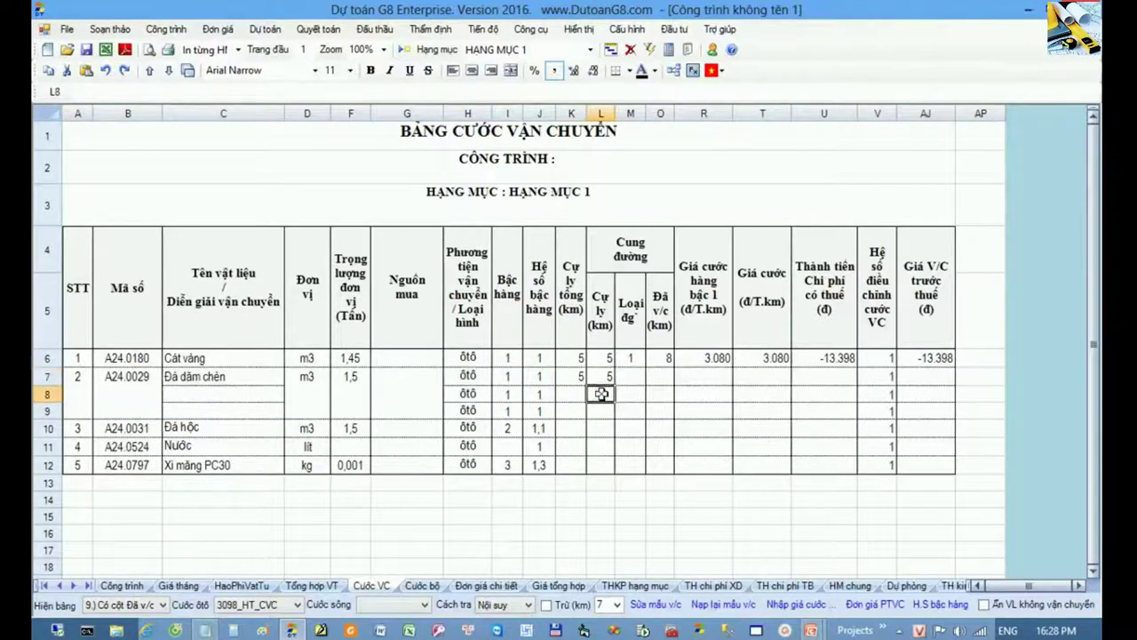
pyautogui.click(633, 379)
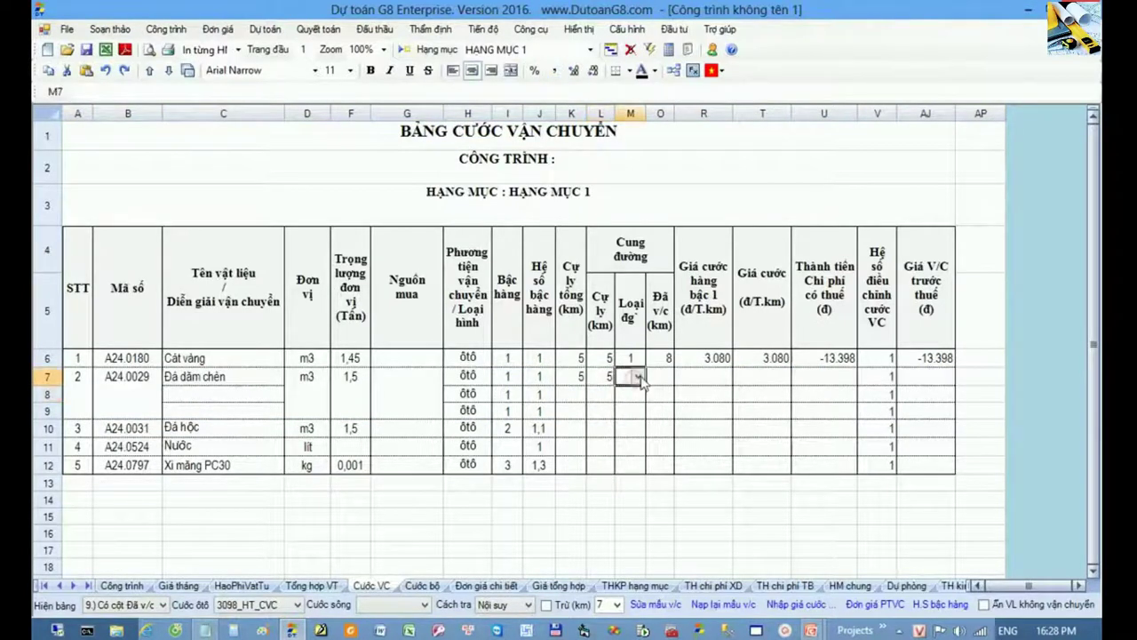
pyautogui.click(636, 378)
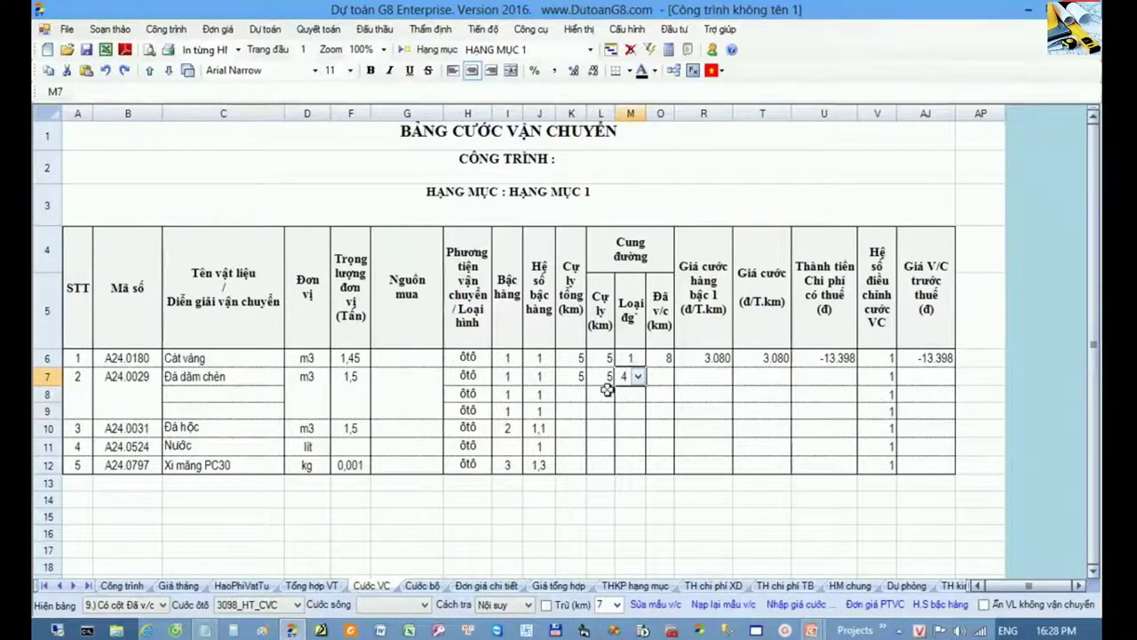
# Give the second Đá dăm chén segment a Cự ly of 9 km and road type 2.
pyautogui.click(605, 398)
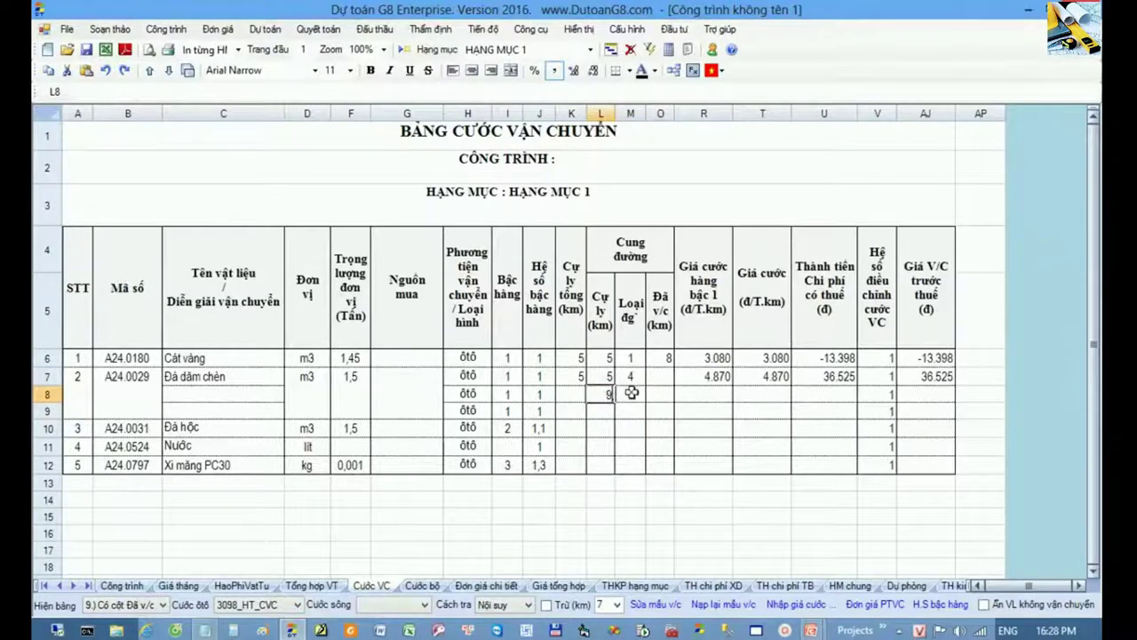
pyautogui.write('9')
pyautogui.click(631, 394)
pyautogui.click(640, 394)
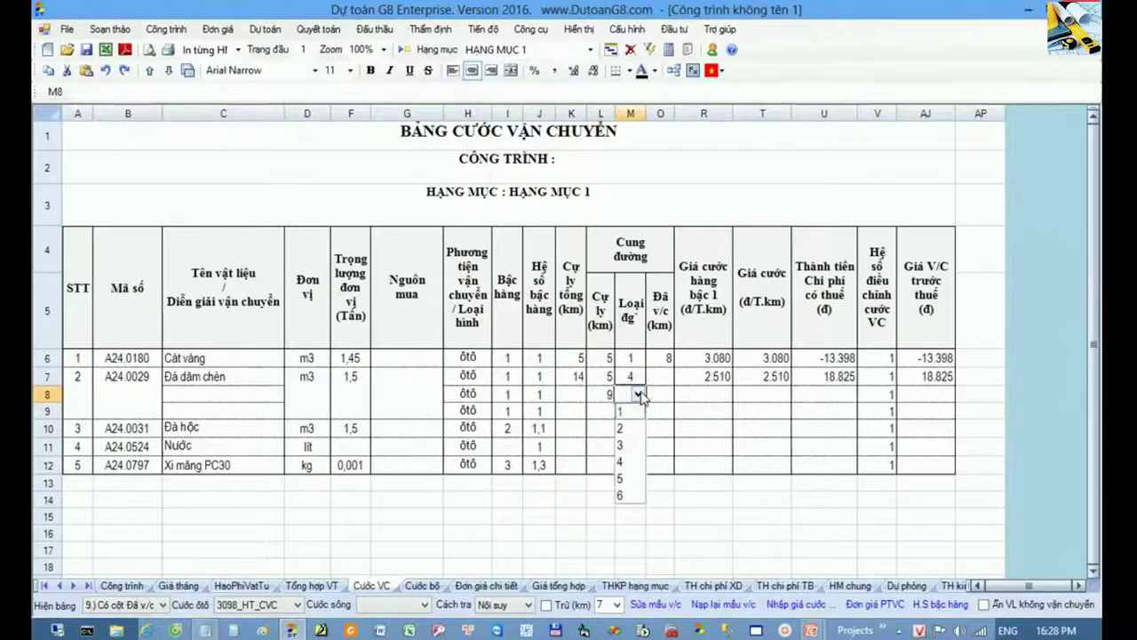
pyautogui.click(626, 428)
# Give the third Đá dăm chén segment a Cự ly of 13 km and road type 1.
pyautogui.click(603, 411)
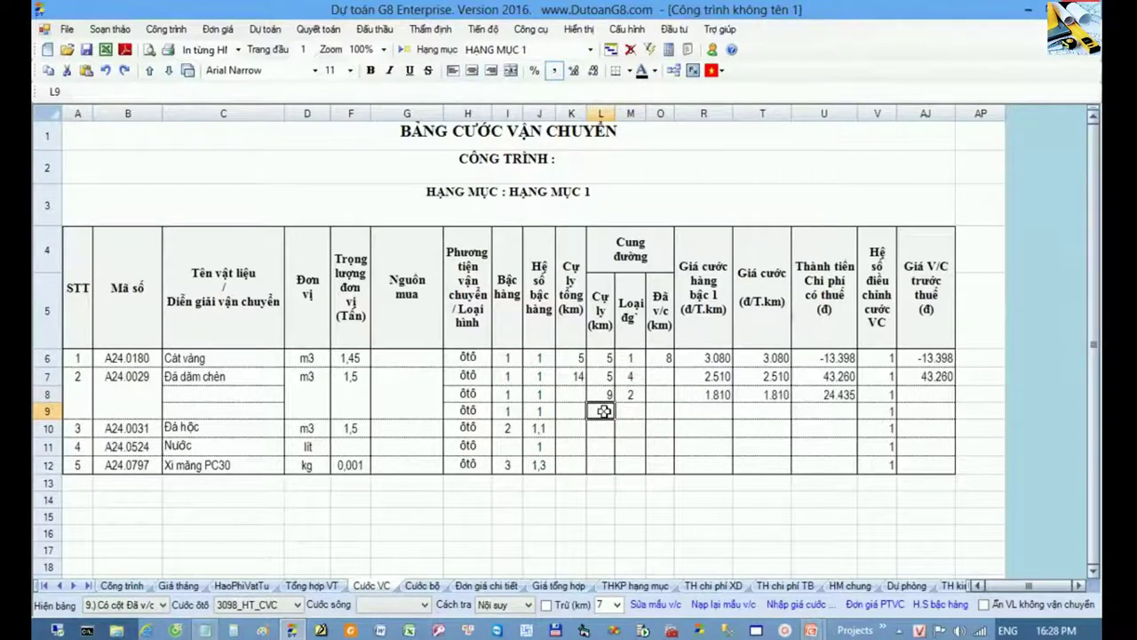
pyautogui.write('13')
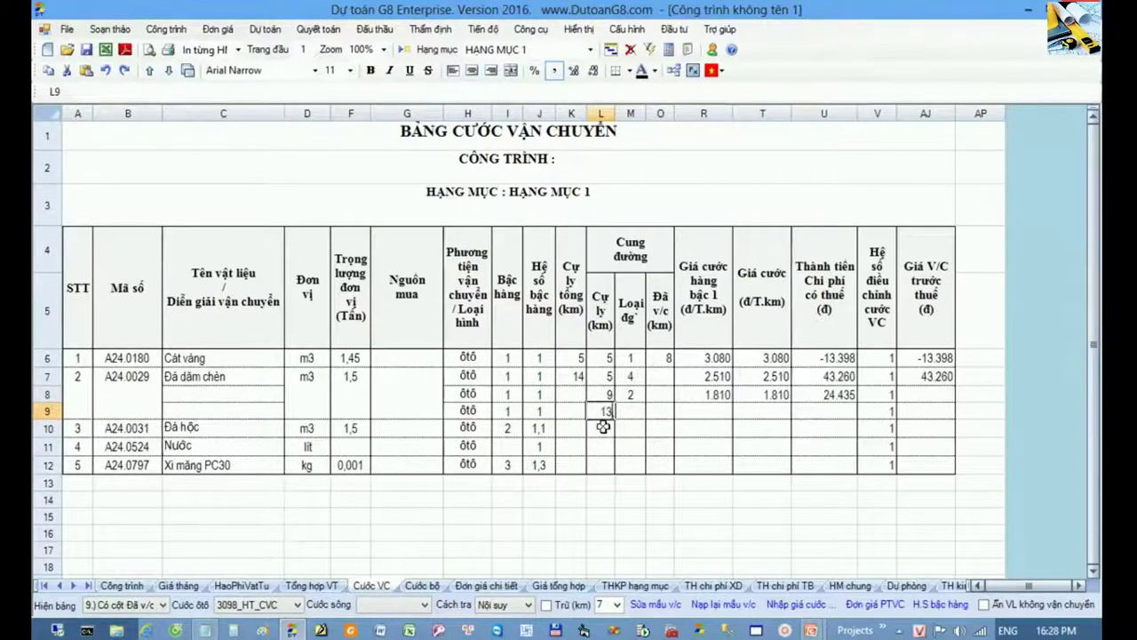
pyautogui.click(637, 412)
pyautogui.click(638, 411)
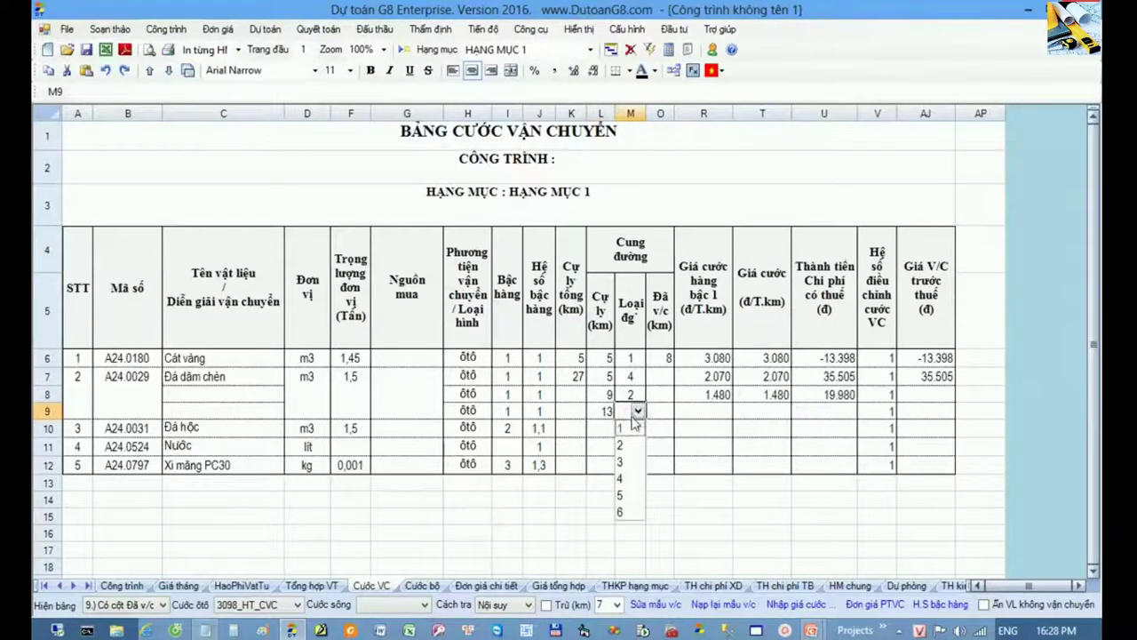
pyautogui.click(629, 430)
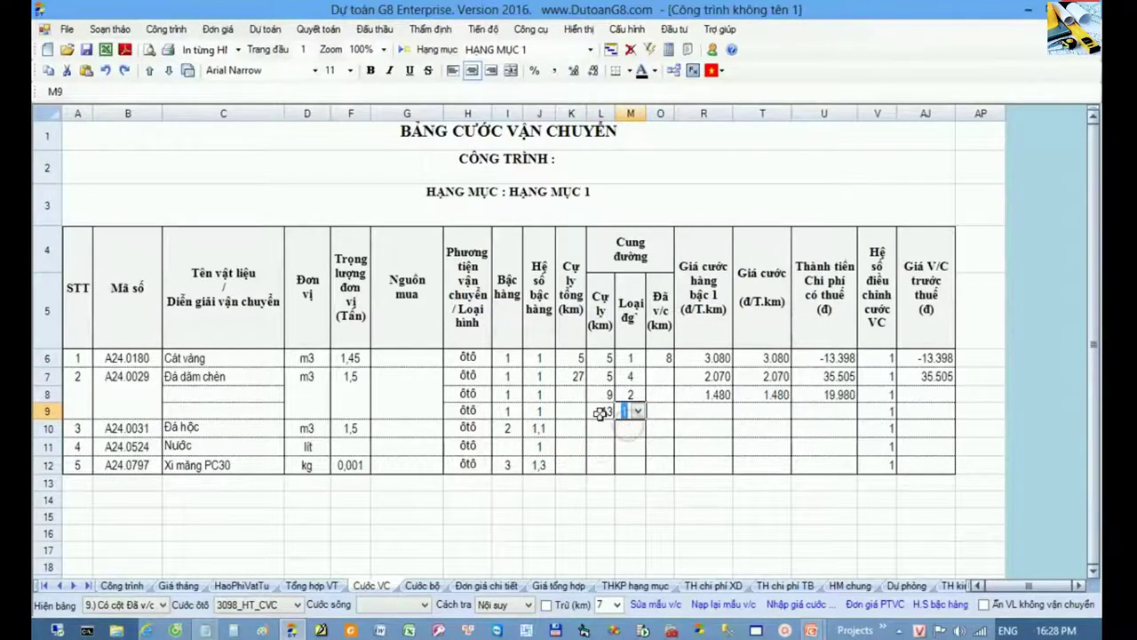
pyautogui.click(602, 413)
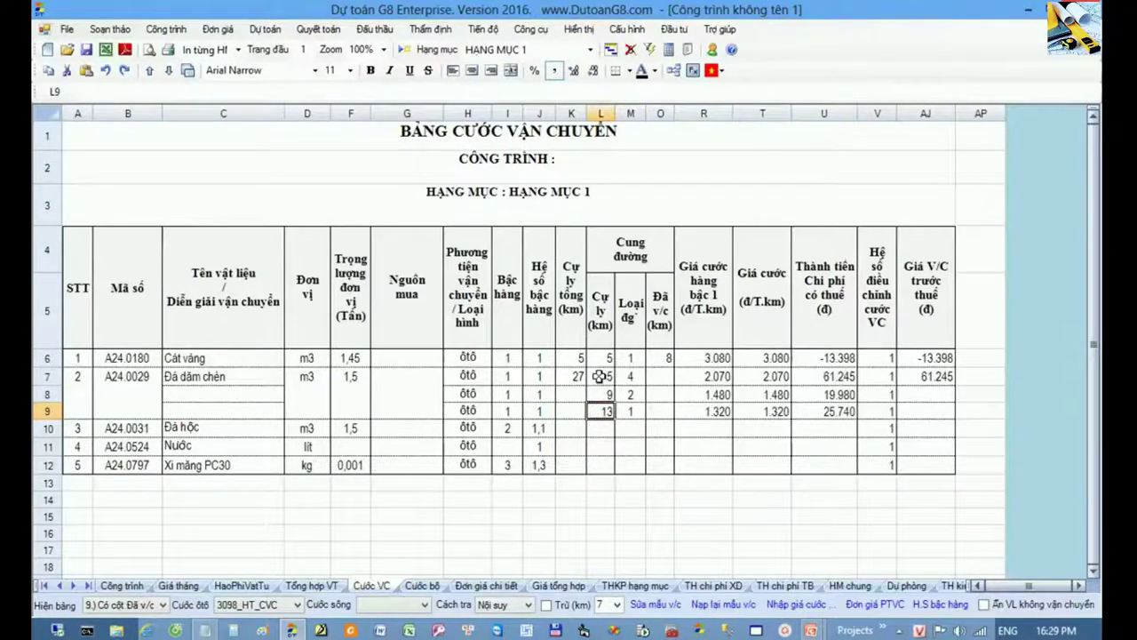
# Check the total distance of Đá dăm chén against the situation 2 slide and return to the transport cost table.
pyautogui.moveTo(601, 377); pyautogui.dragTo(569, 369)
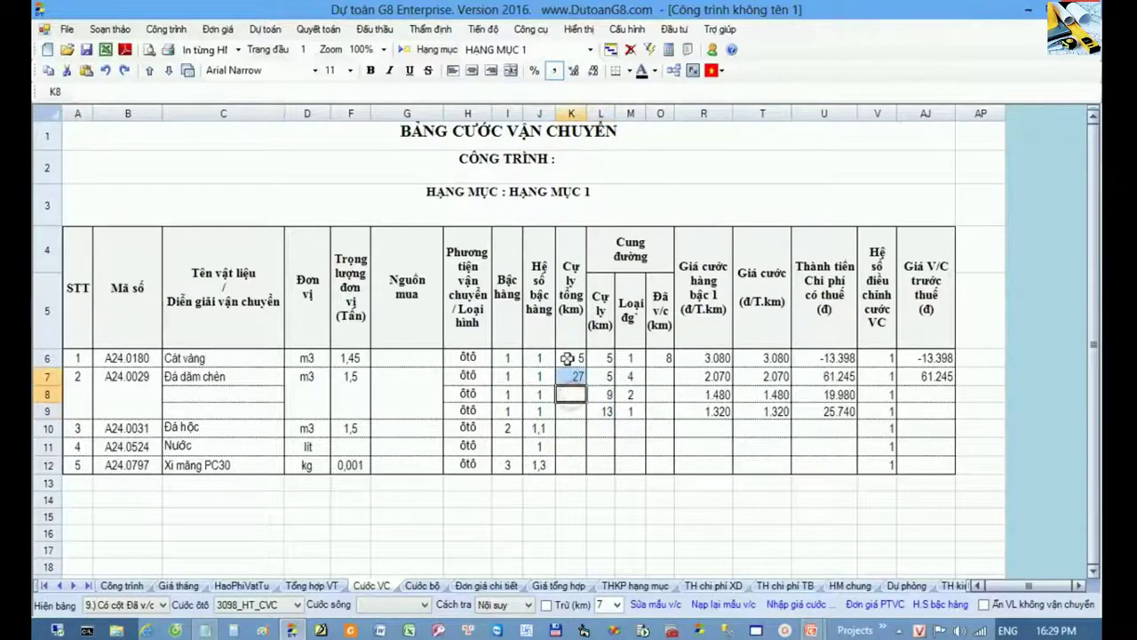
pyautogui.click(665, 381)
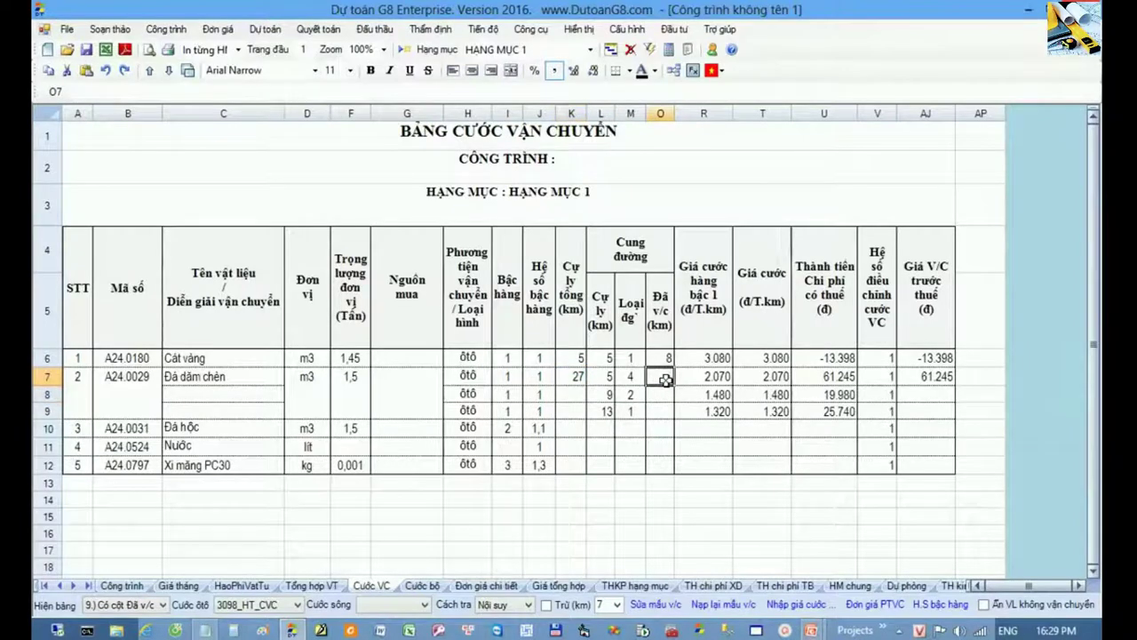
pyautogui.hotkey('alt', 'Tab')
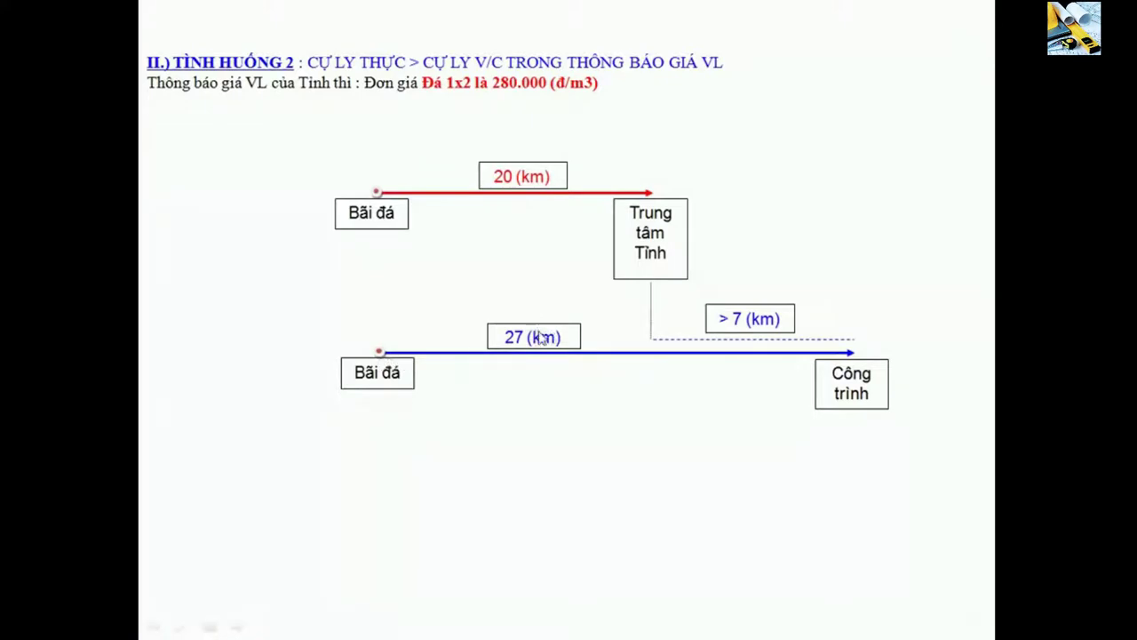
pyautogui.hotkey('alt', 'Tab')
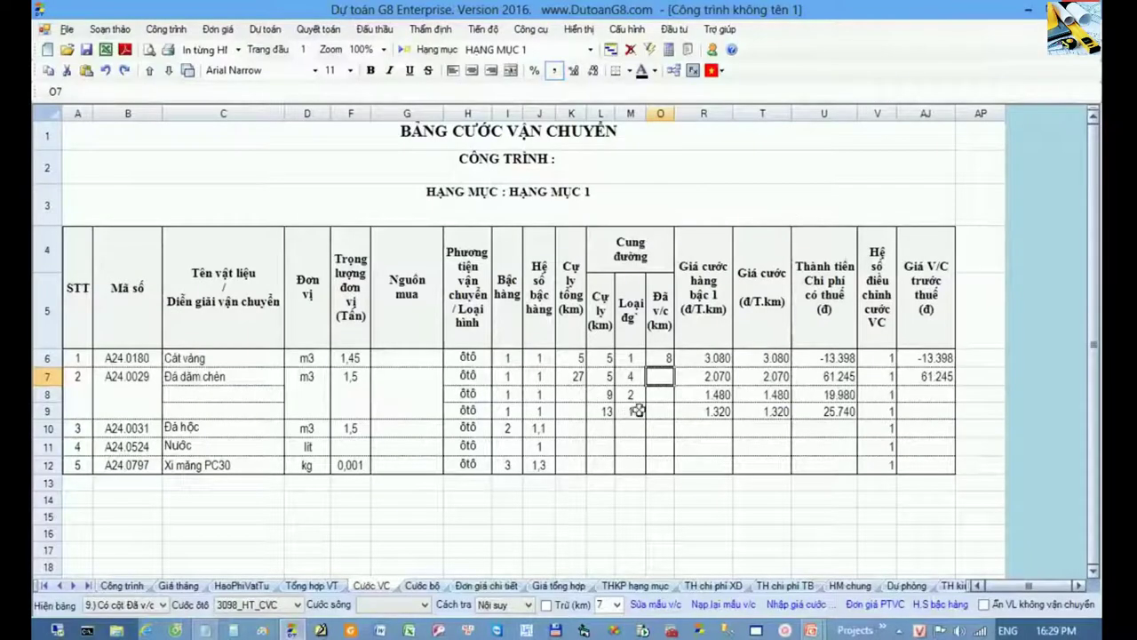
# Enter a Đã v/c distance of 5 km for the first Đá dăm chén segment and 9 km for the second.
pyautogui.moveTo(601, 378); pyautogui.dragTo(603, 394)
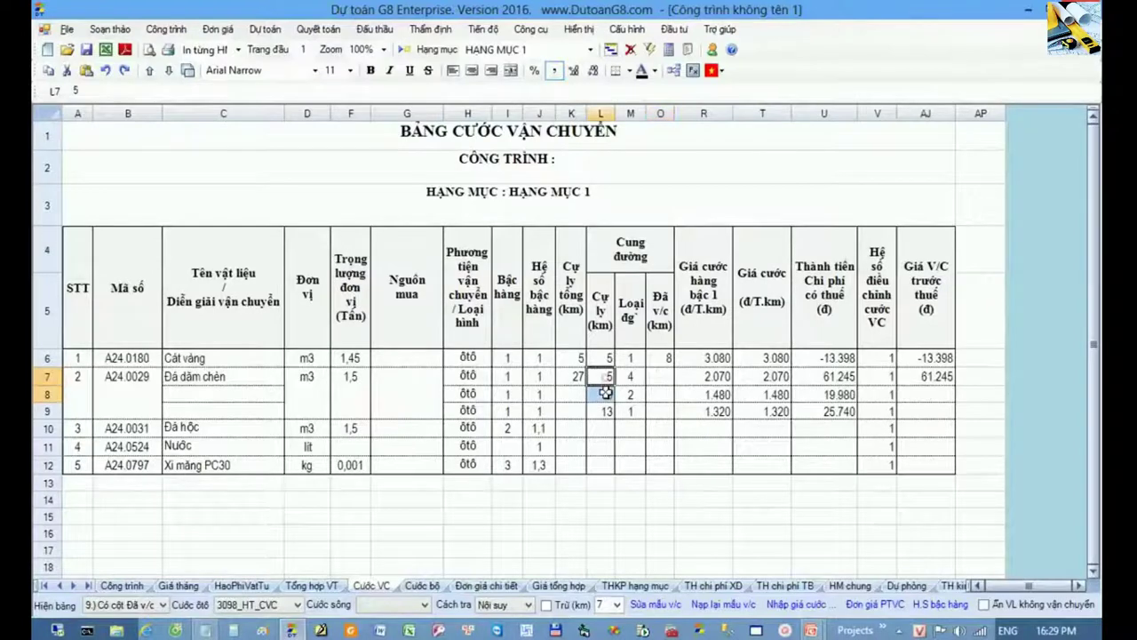
pyautogui.click(665, 376)
pyautogui.write('5,')
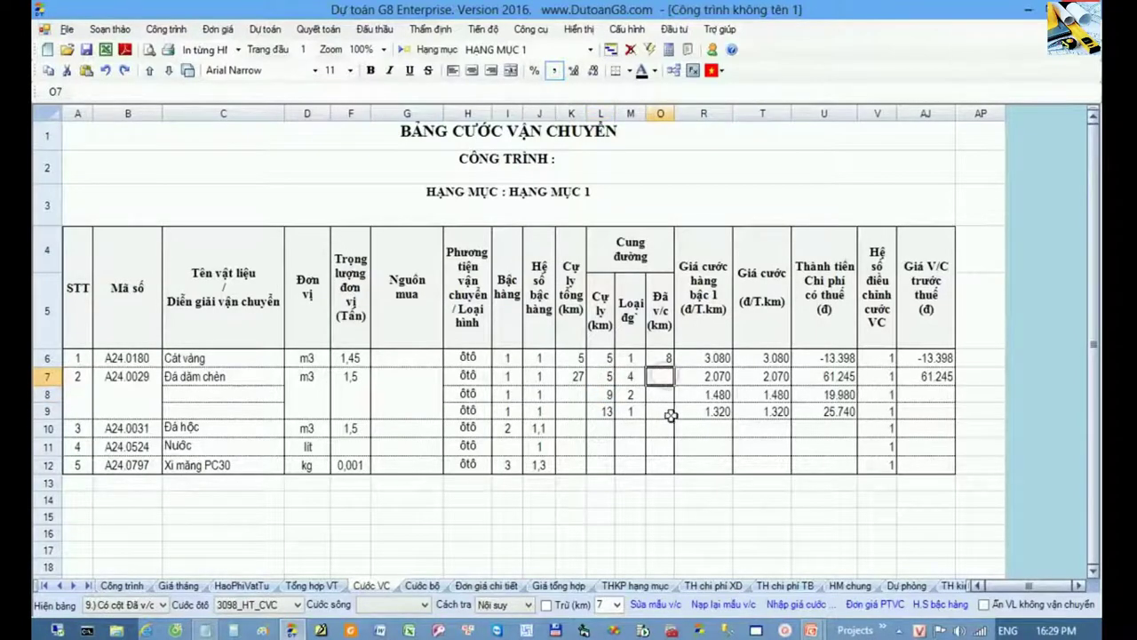
pyautogui.press('Return')
pyautogui.write('9')
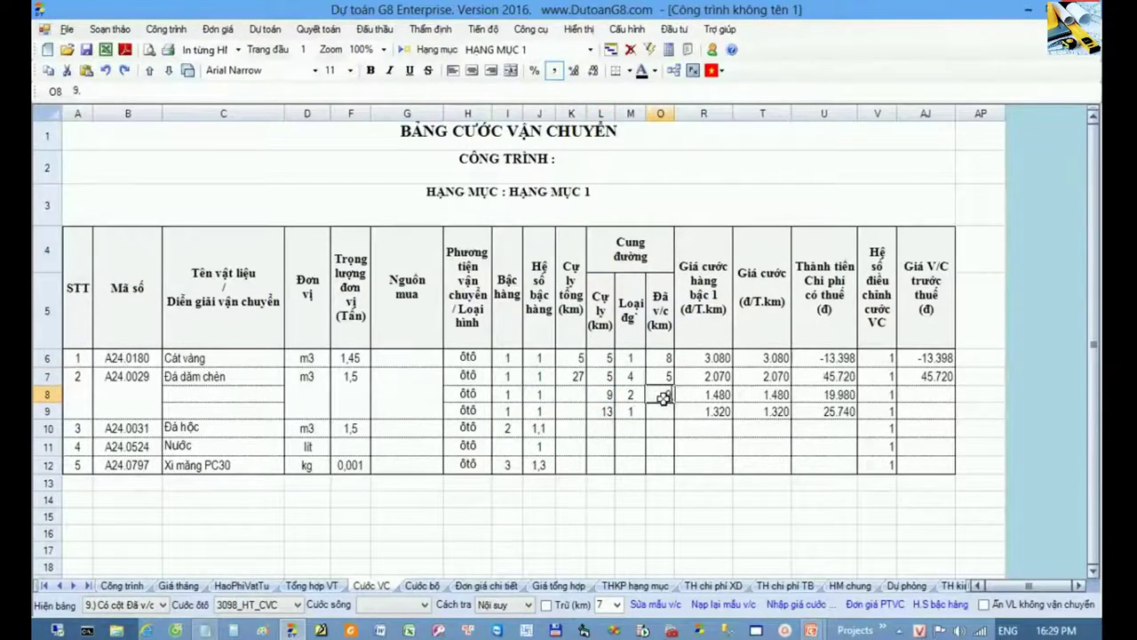
pyautogui.press('Return')
# Enter a Đã v/c distance of 7 km for the third Đá dăm chén segment.
pyautogui.click(601, 428)
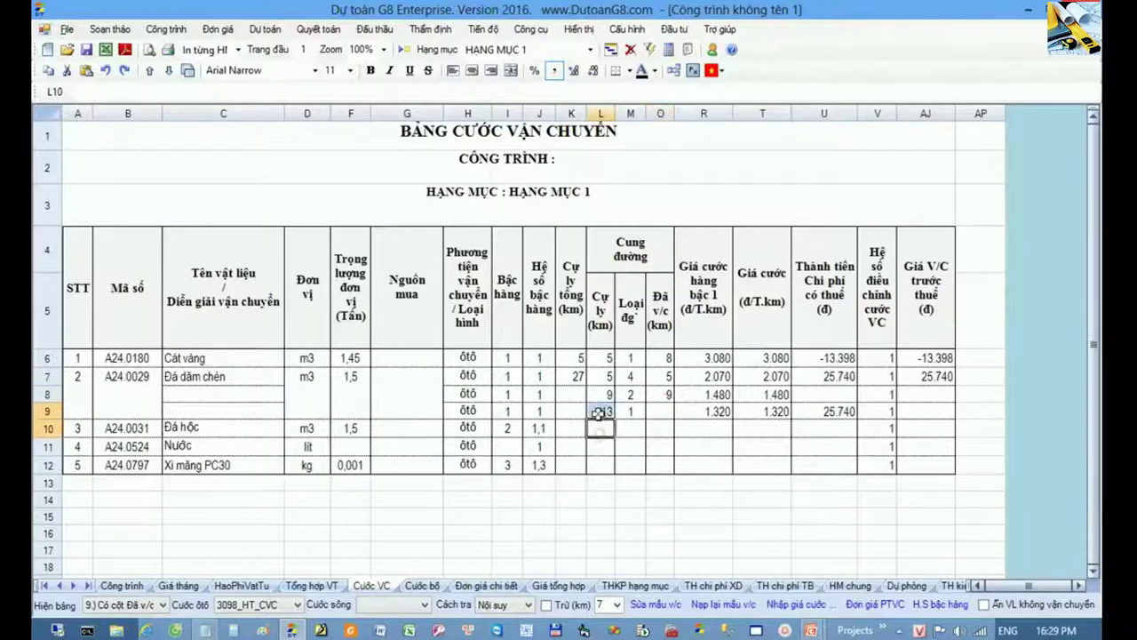
pyautogui.click(660, 411)
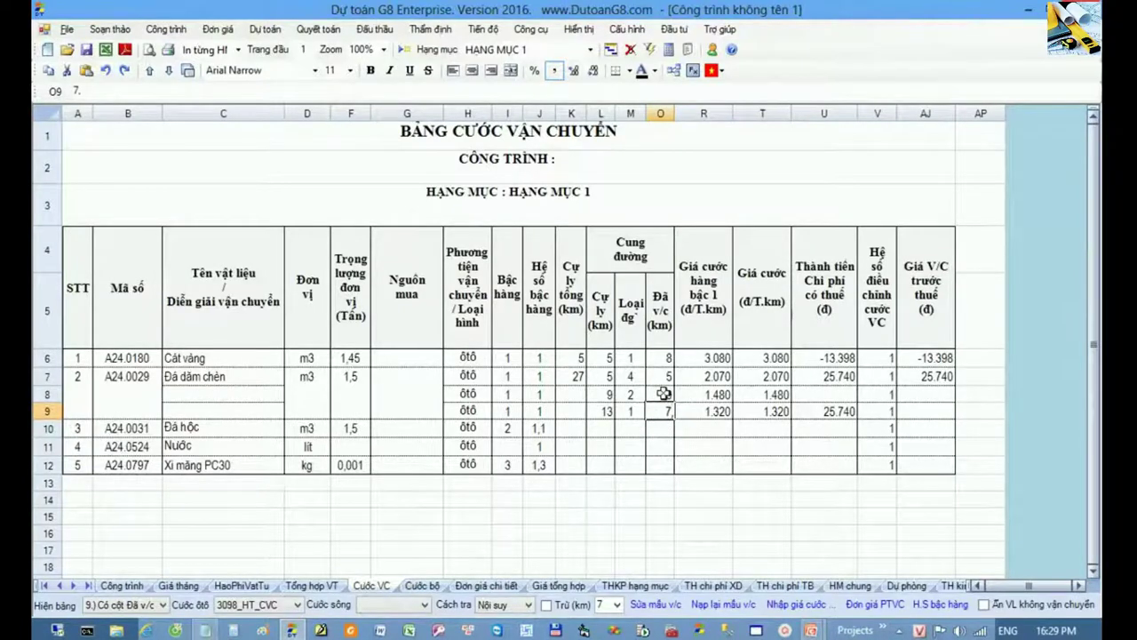
pyautogui.click(663, 394)
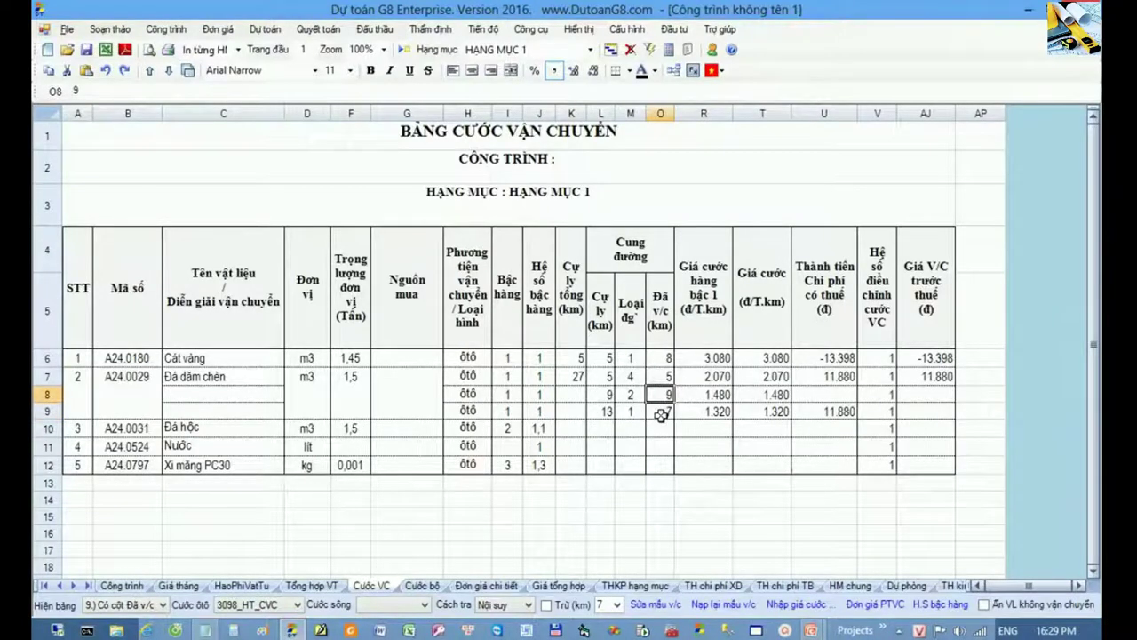
# Change the Đã v/c distance of the second Đá dăm chén segment to 8 km.
pyautogui.click(661, 411)
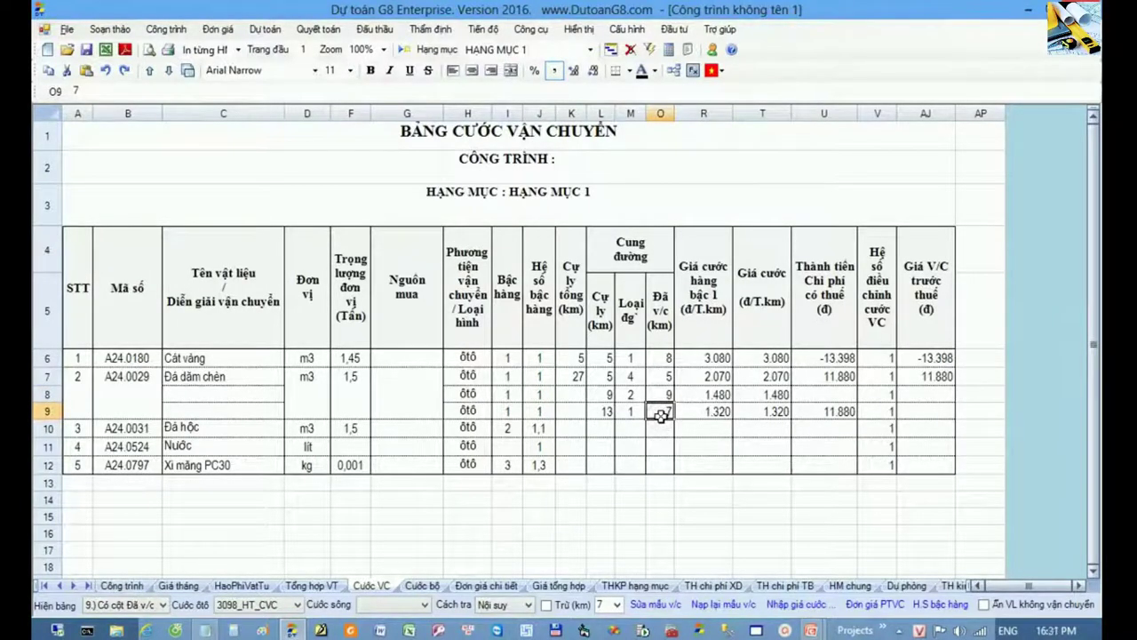
pyautogui.click(667, 394)
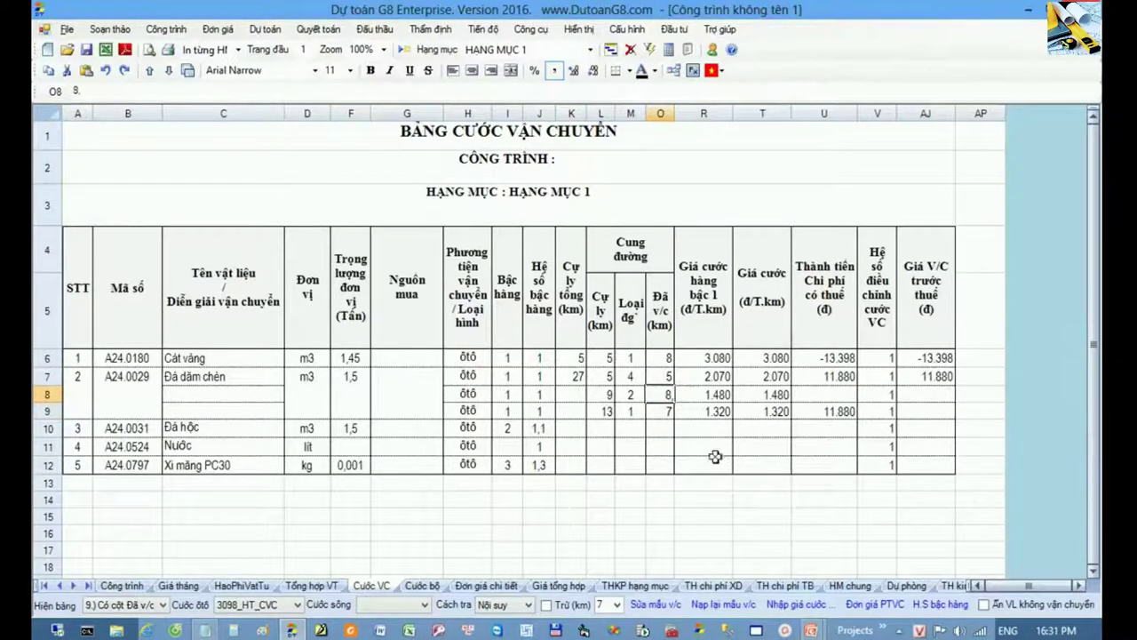
pyautogui.click(702, 426)
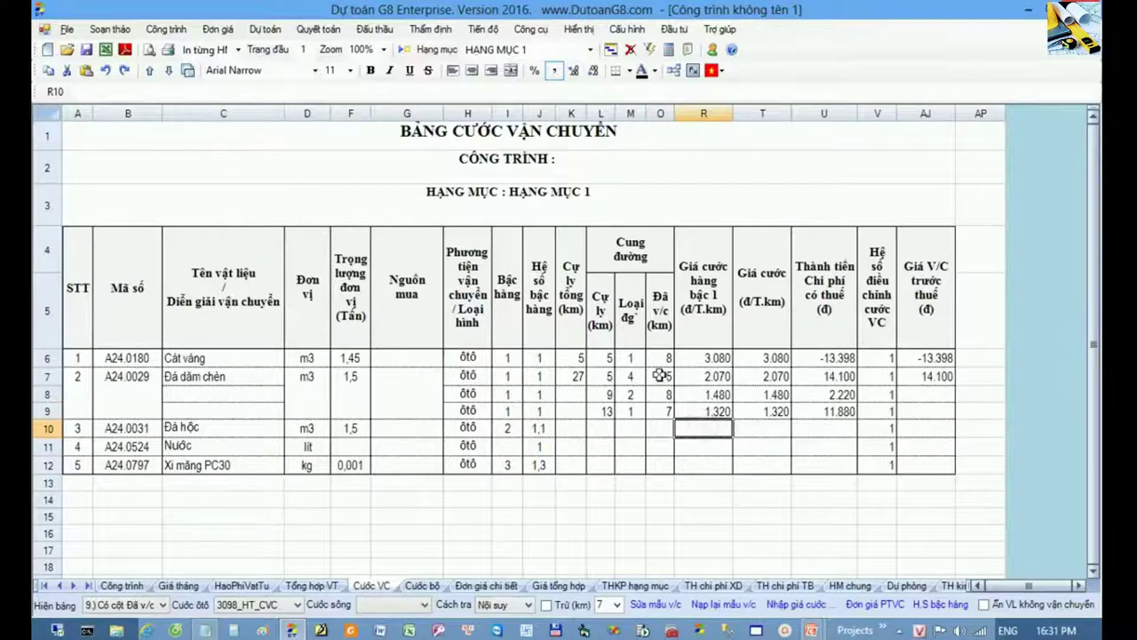
# Review the Đã v/c distances of Đá dăm chén and examine the Thành tiền formulas of its second and third segments.
pyautogui.moveTo(661, 376); pyautogui.dragTo(659, 405)
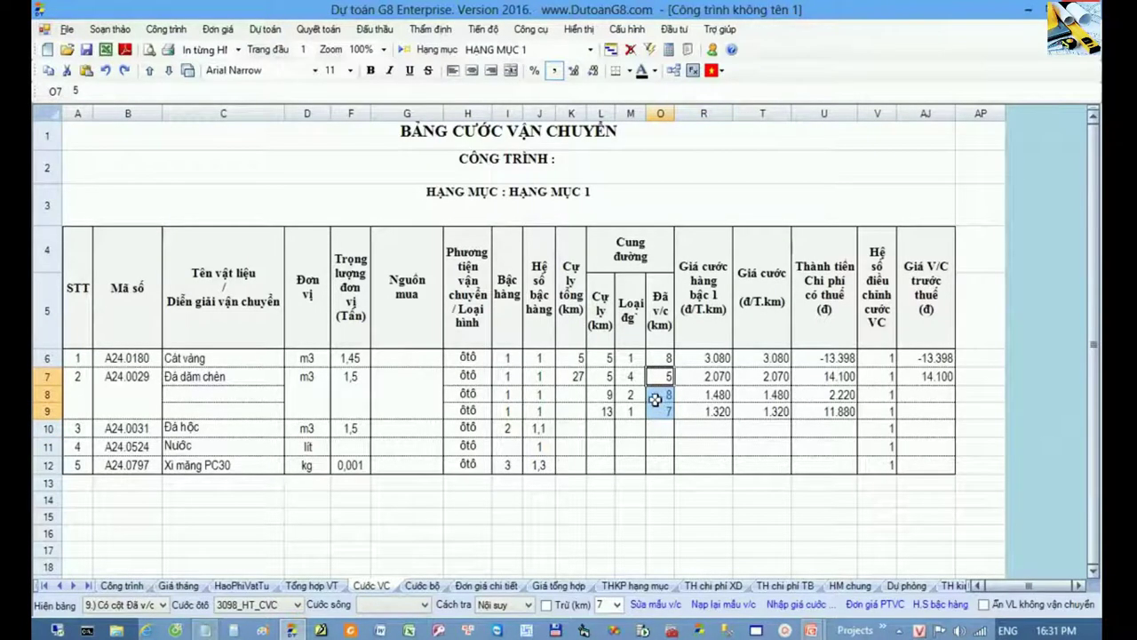
pyautogui.click(659, 393)
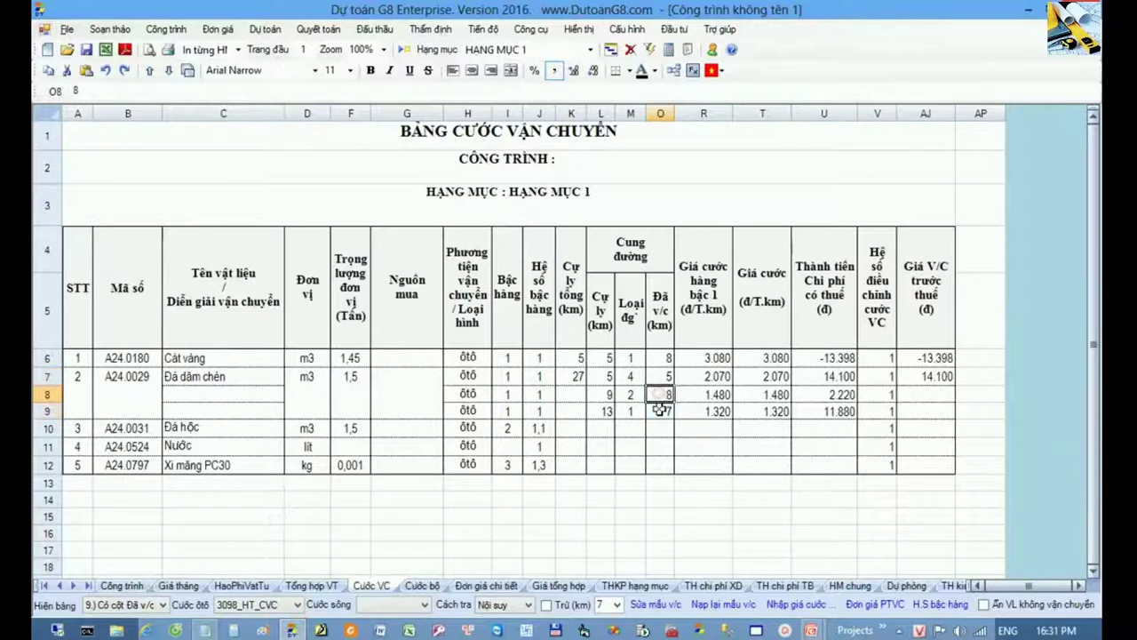
pyautogui.click(660, 410)
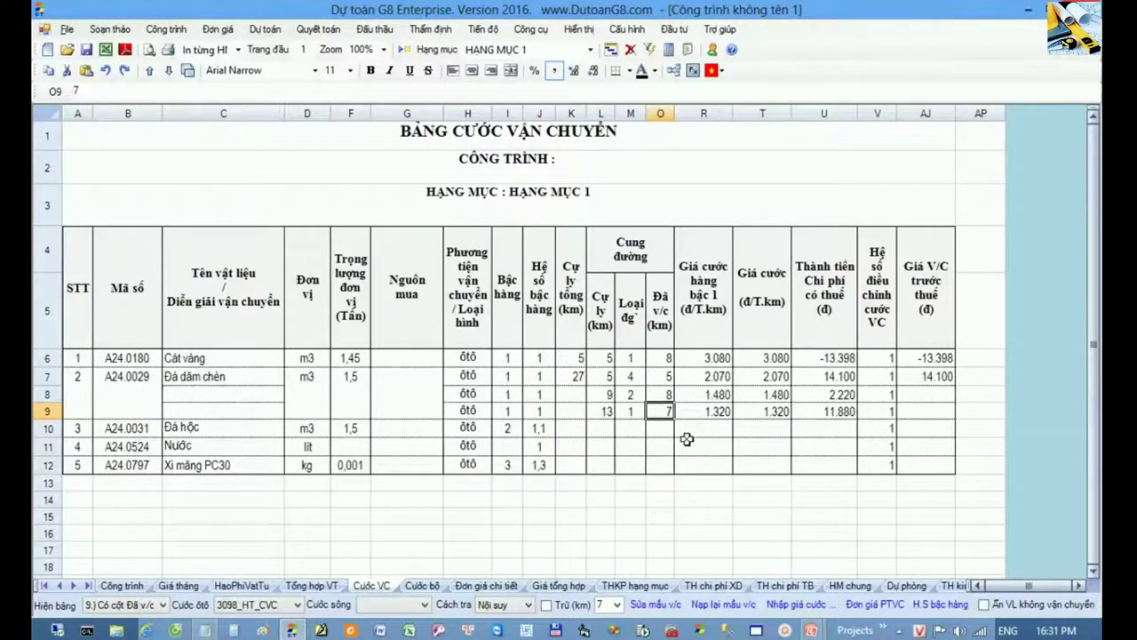
pyautogui.doubleClick(835, 394)
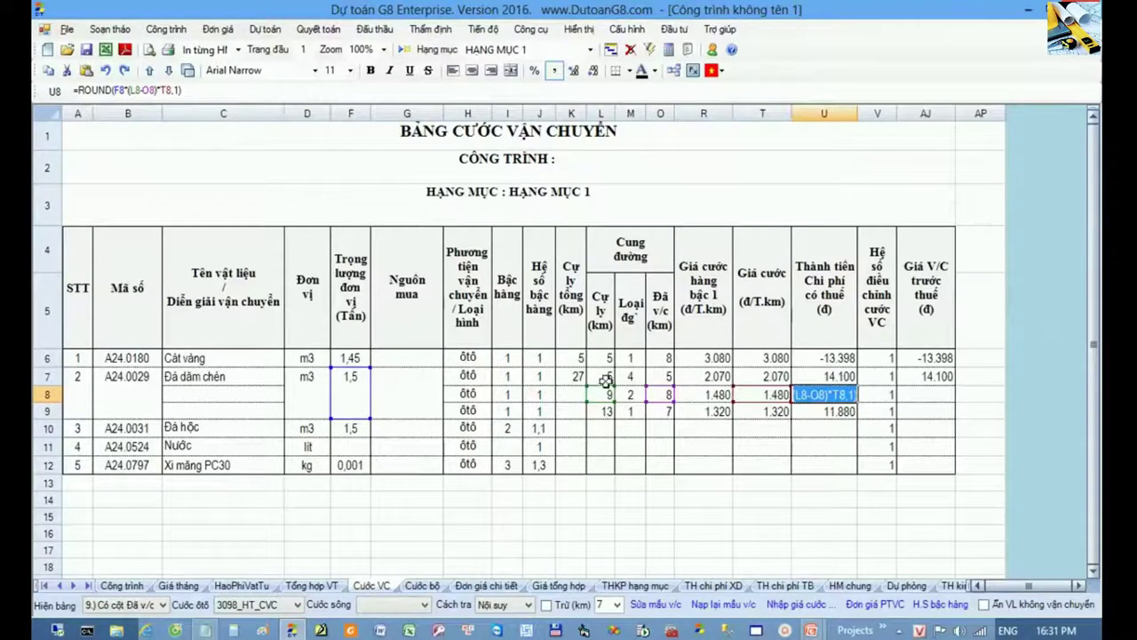
pyautogui.moveTo(591, 391); pyautogui.dragTo(815, 412)
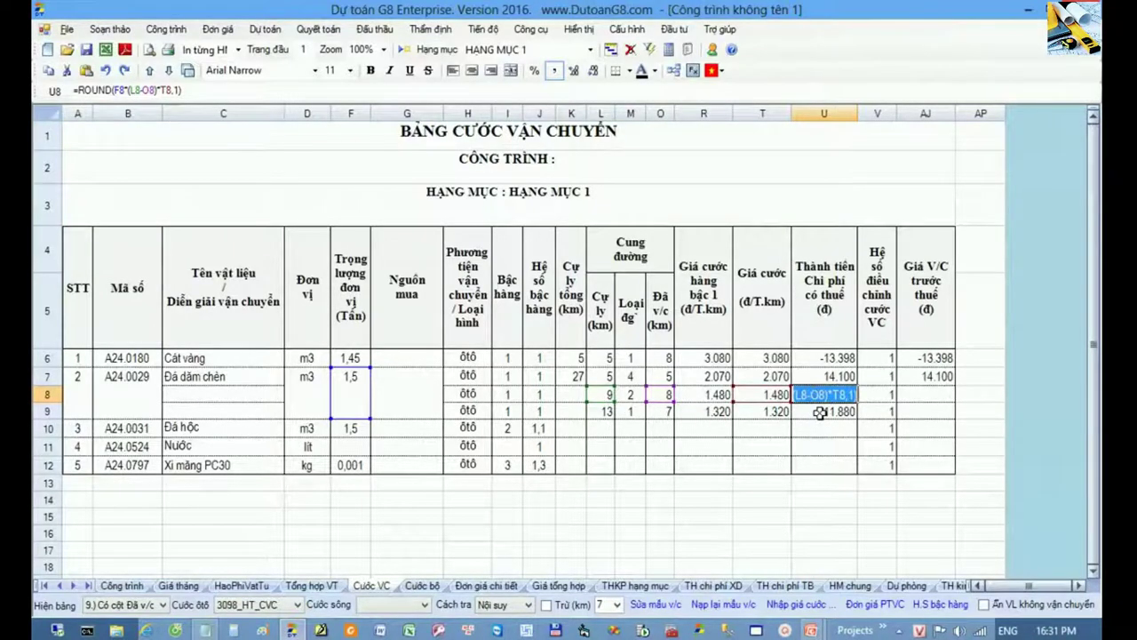
pyautogui.doubleClick(819, 412)
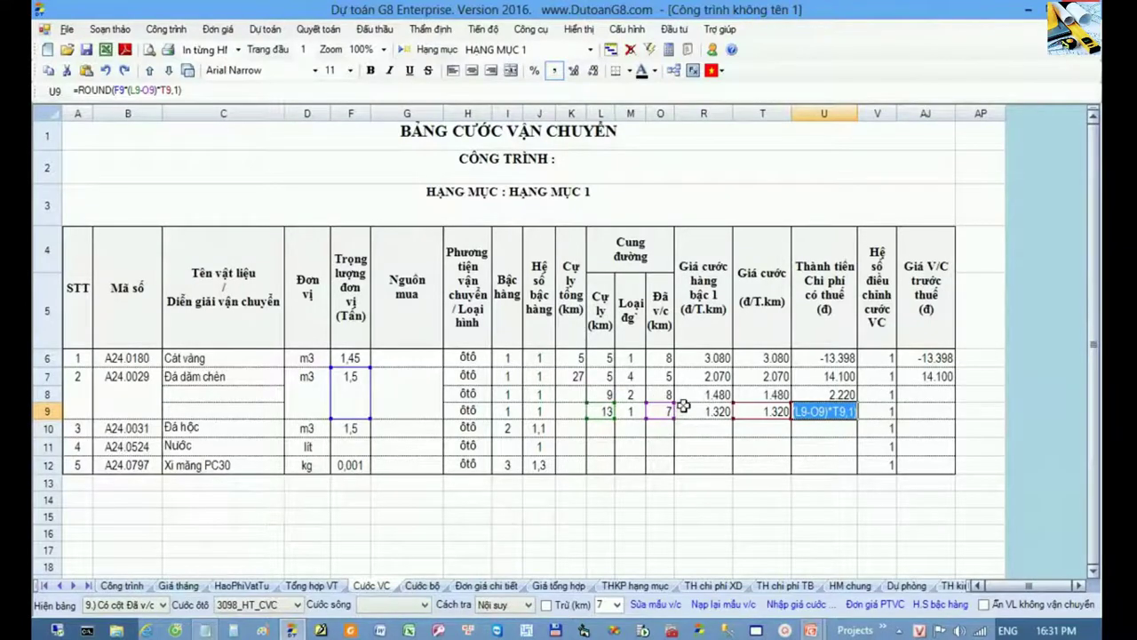
pyautogui.click(826, 434)
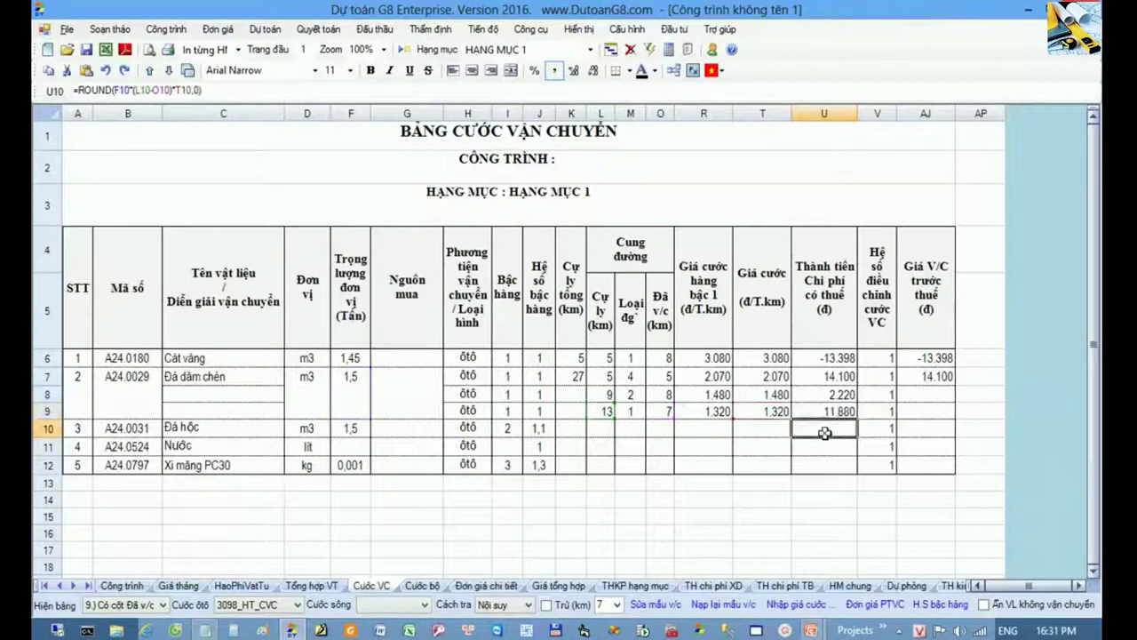
pyautogui.click(839, 411)
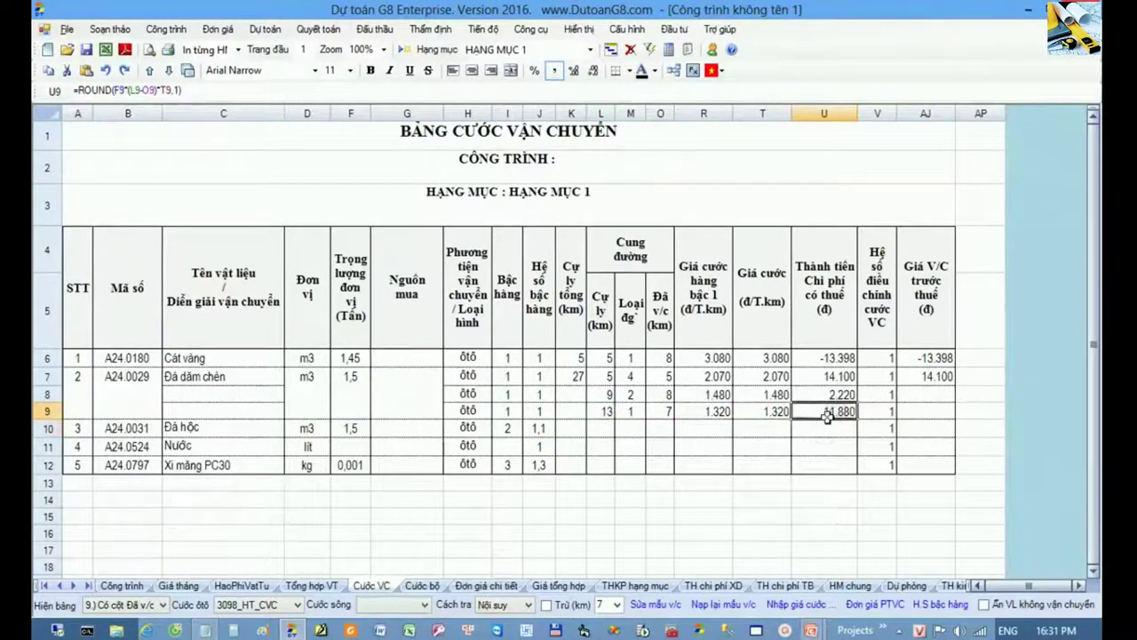
# Check the Giá V/C trước thuế of Đá dăm chén and the Cát vàng row in the Chiết tính sheet.
pyautogui.click(939, 378)
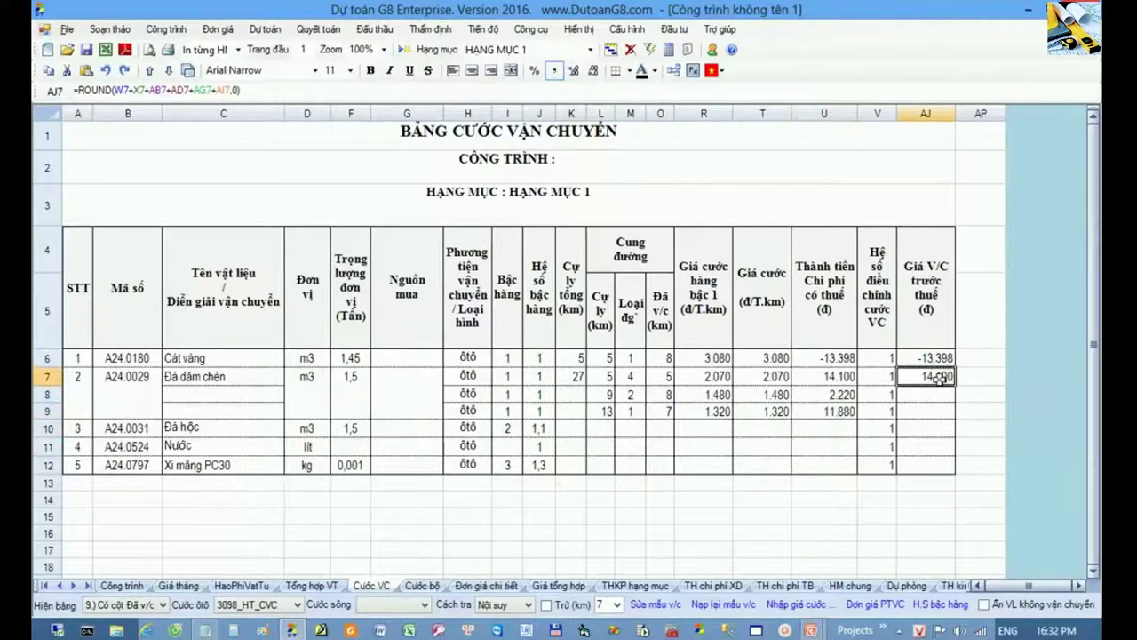
pyautogui.moveTo(973, 377); pyautogui.dragTo(942, 378)
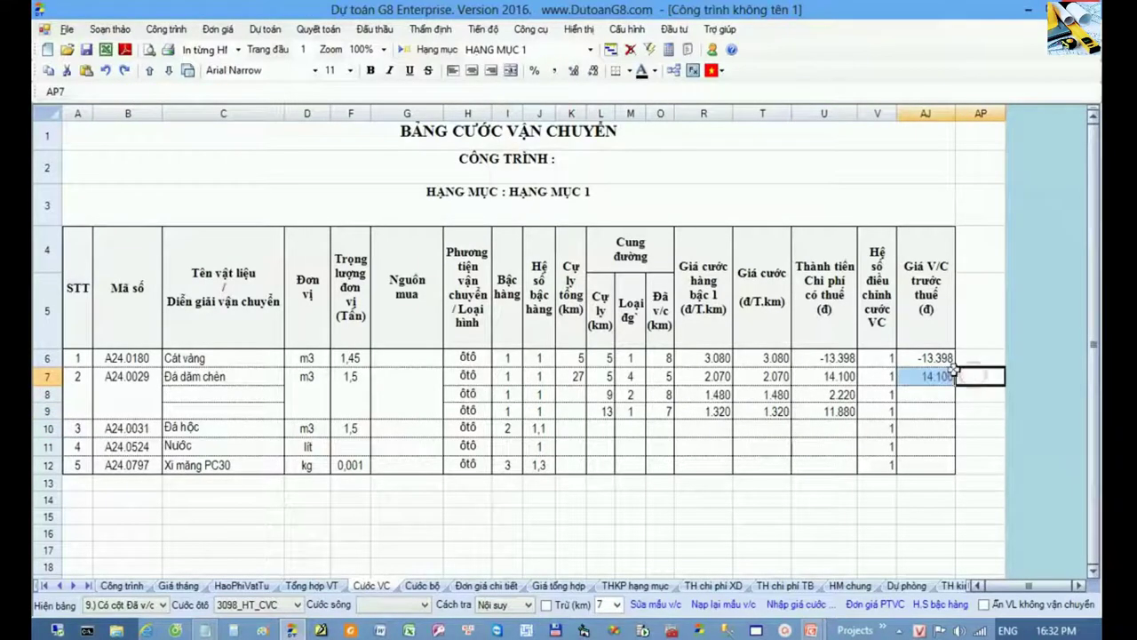
pyautogui.click(941, 377)
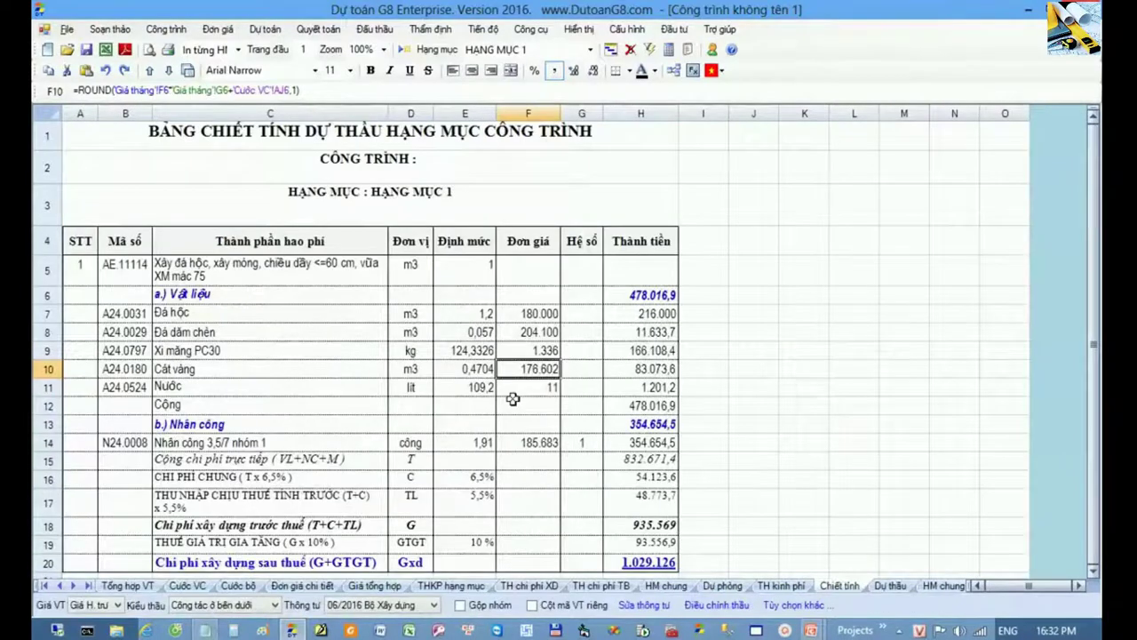
pyautogui.click(188, 586)
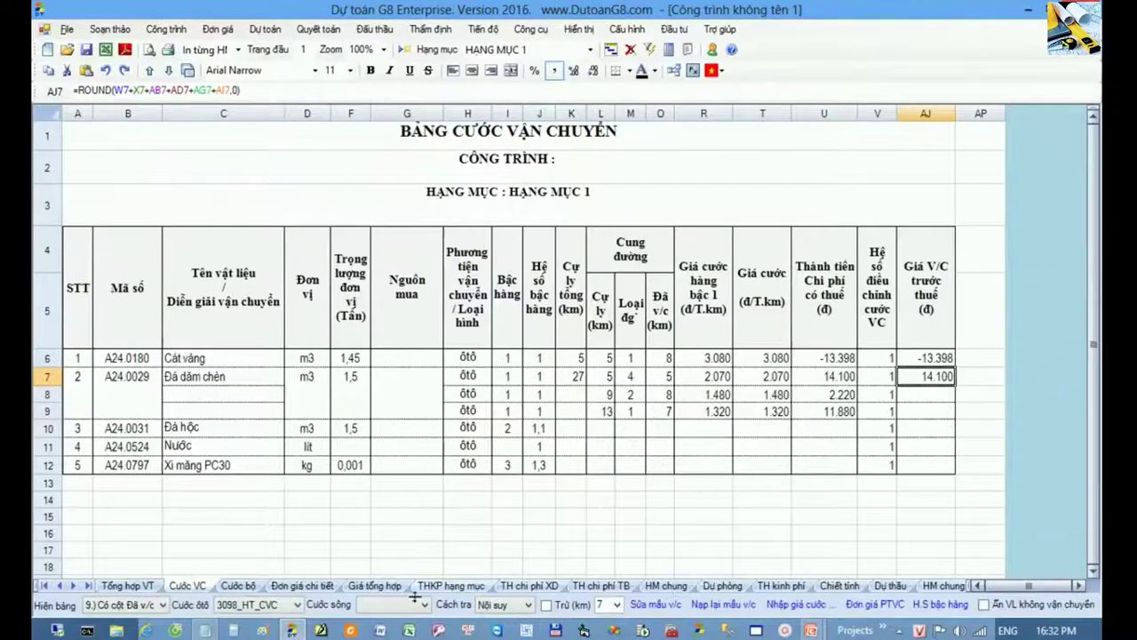
pyautogui.click(835, 587)
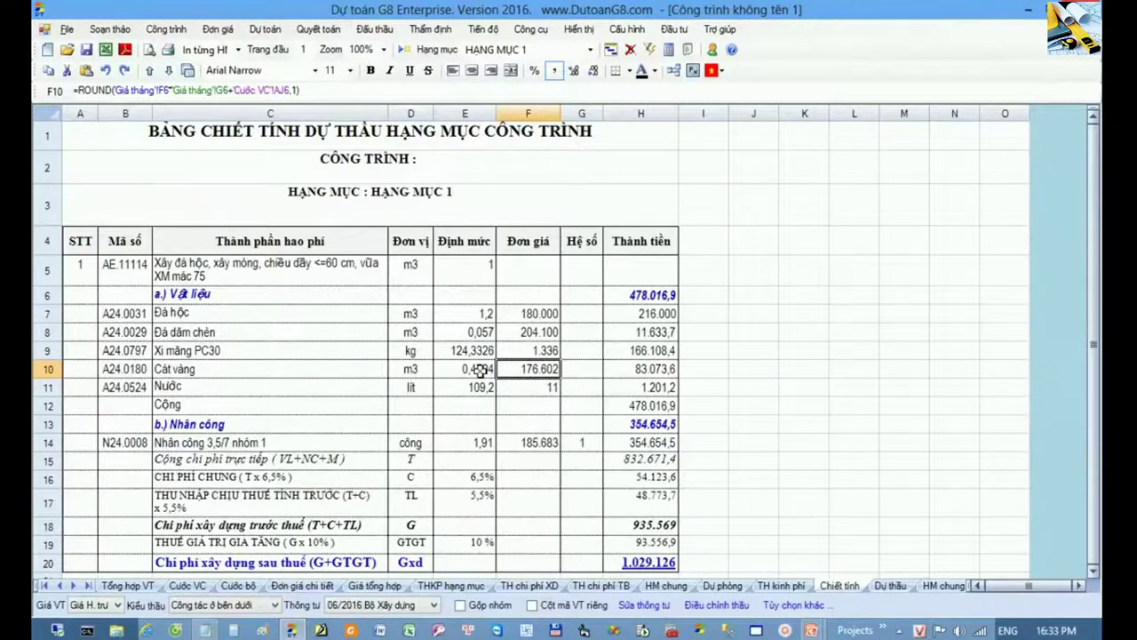
pyautogui.click(59, 369)
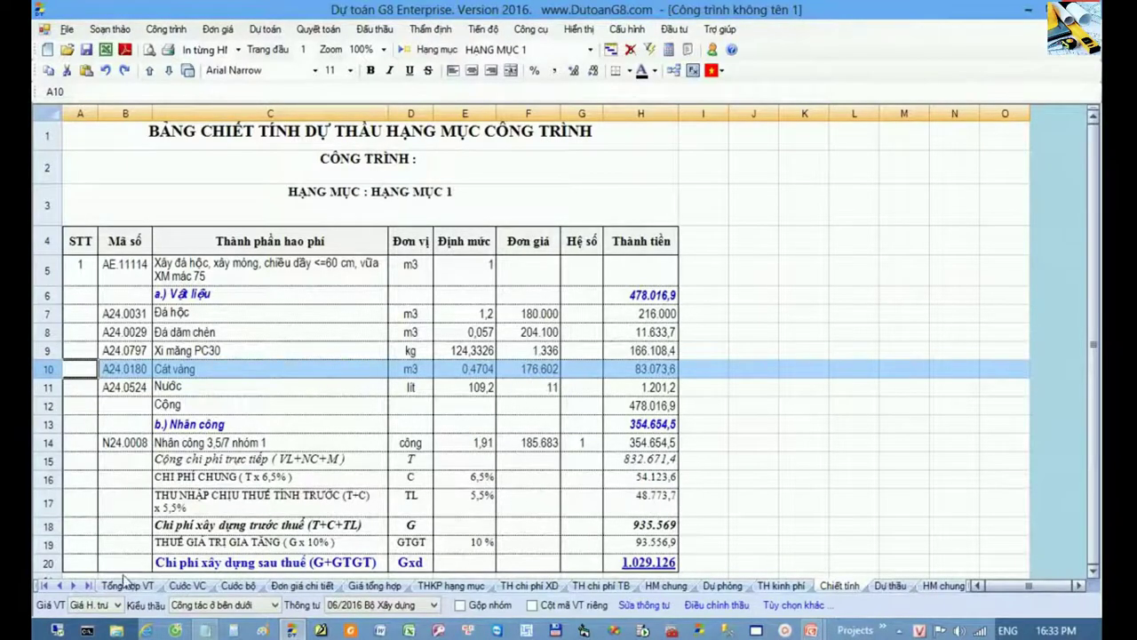
# Check the Cát vàng price in the Giá tháng sheet and its Giá V/C trước thuế in the Cước VC sheet.
pyautogui.click(59, 586)
pyautogui.click(59, 586)
pyautogui.click(59, 586)
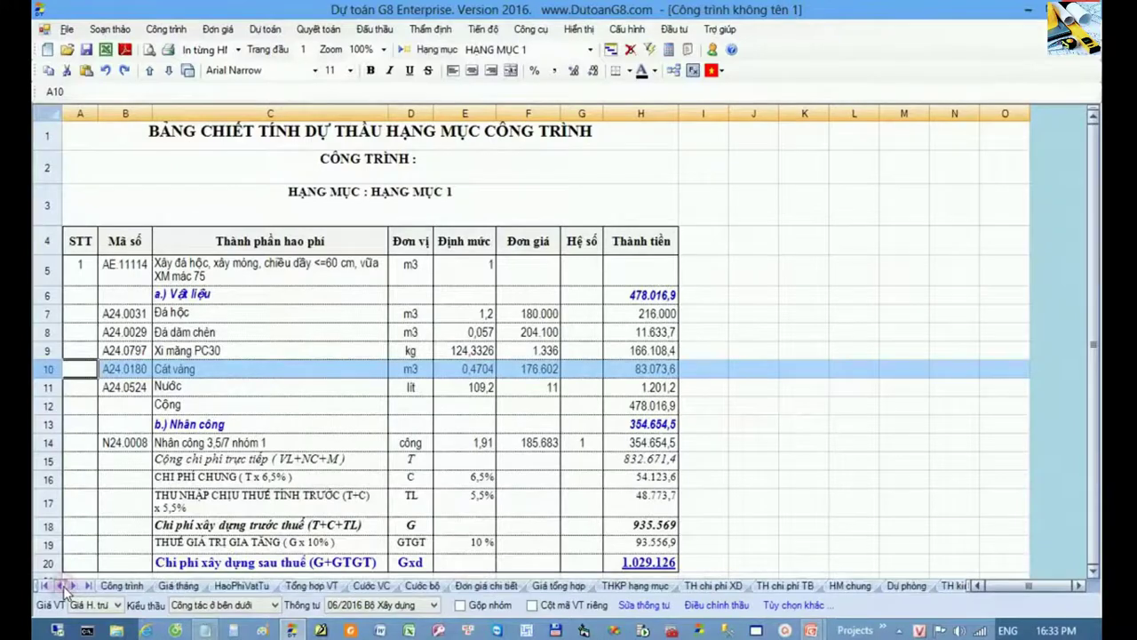
pyautogui.click(177, 586)
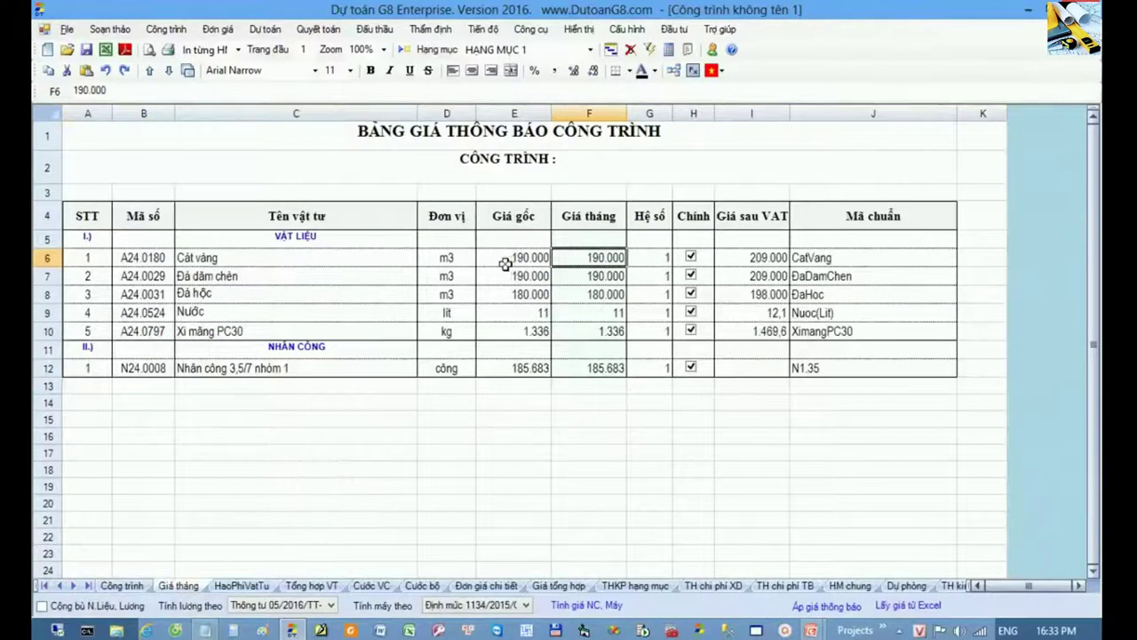
pyautogui.moveTo(466, 258); pyautogui.dragTo(589, 257)
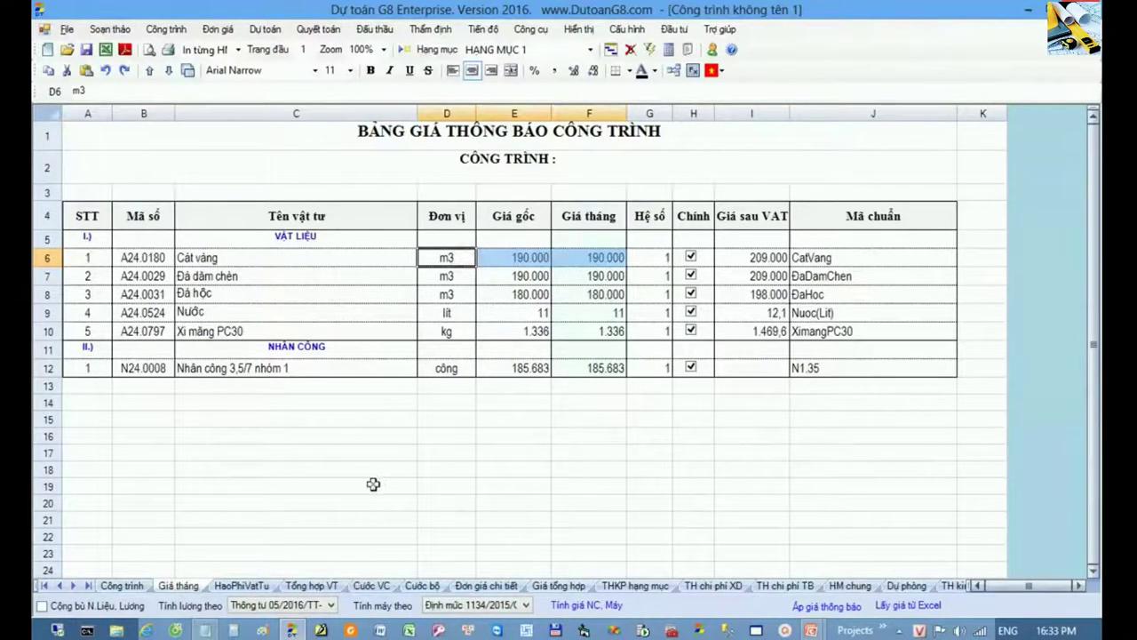
pyautogui.click(372, 586)
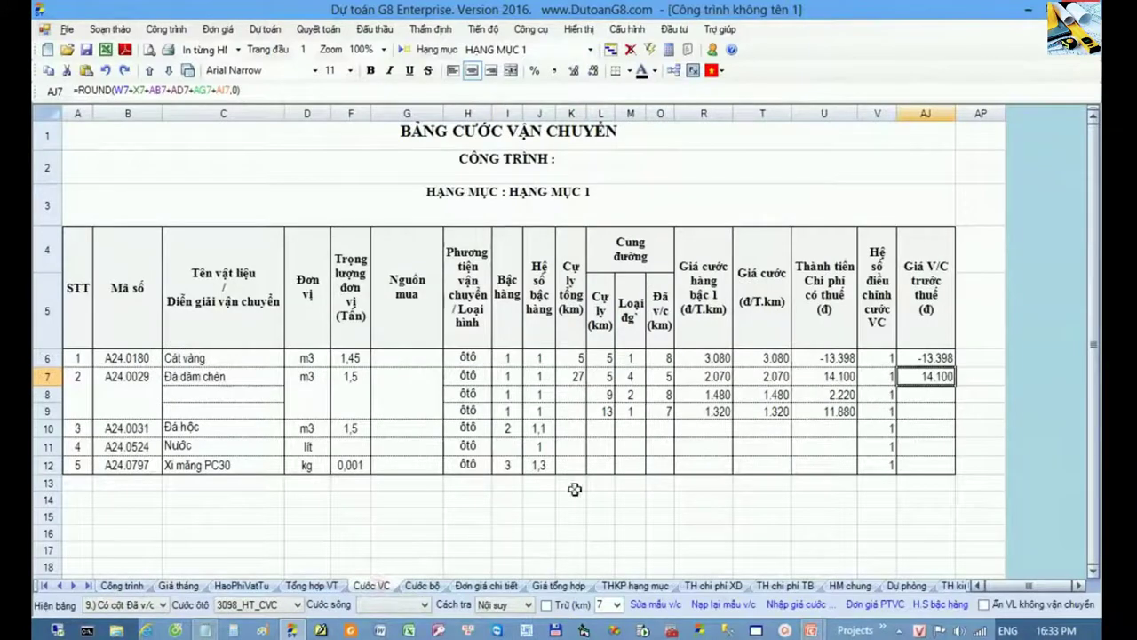
pyautogui.click(944, 358)
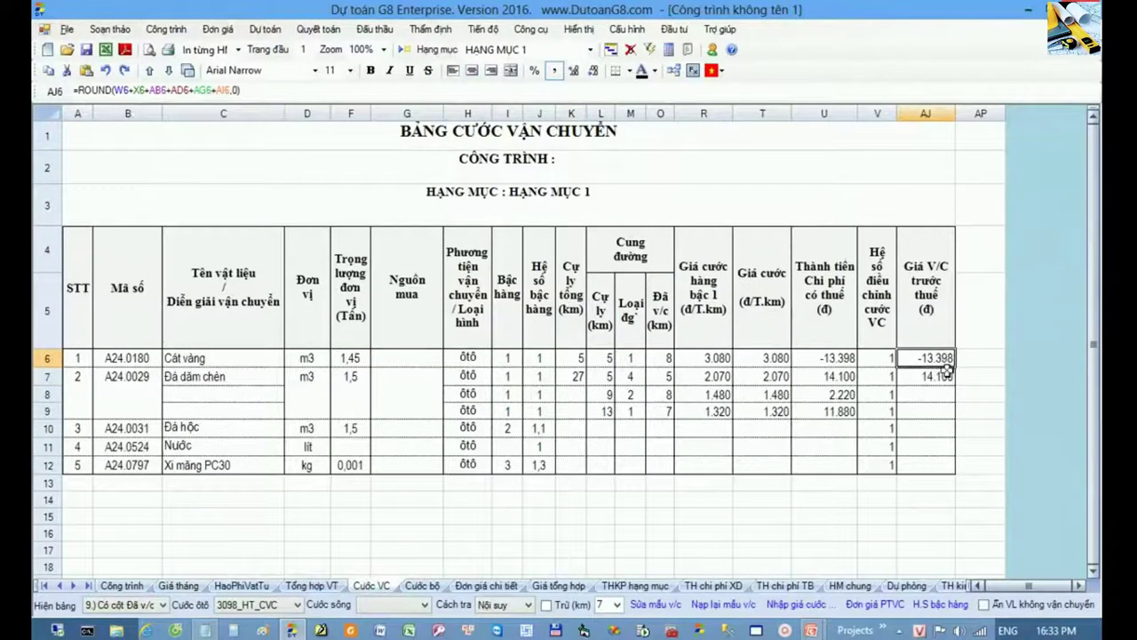
# Check the Đá dăm chén price in the Giá tháng sheet and its Giá V/C trước thuế in the Cước VC sheet.
pyautogui.click(177, 586)
pyautogui.moveTo(160, 280); pyautogui.dragTo(595, 274)
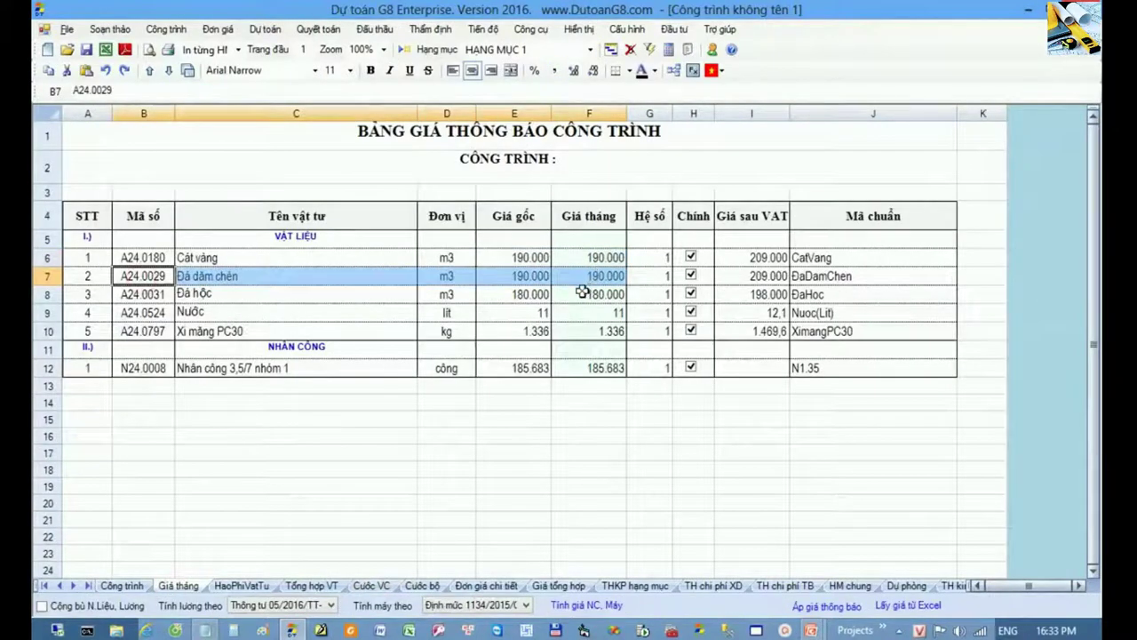
pyautogui.click(602, 277)
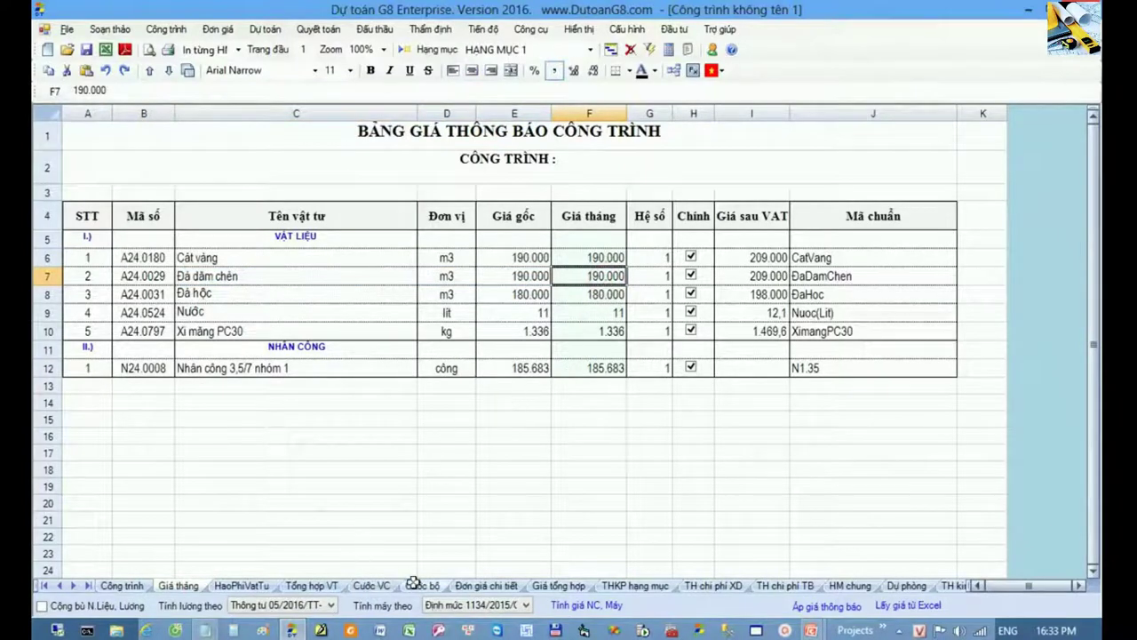
pyautogui.click(373, 585)
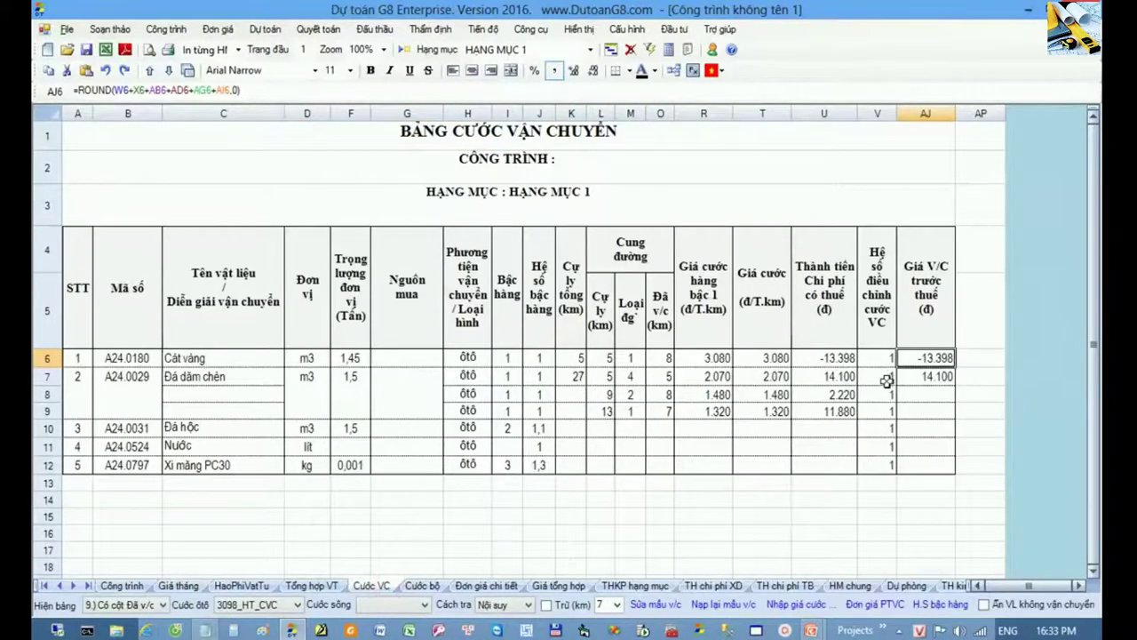
pyautogui.moveTo(887, 380); pyautogui.dragTo(939, 382)
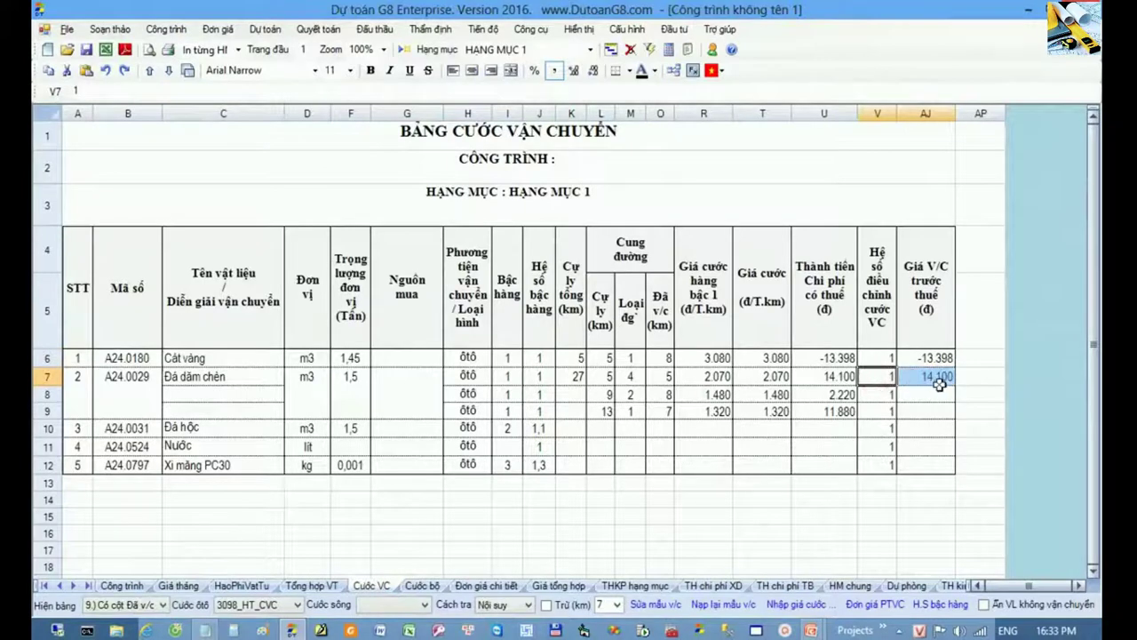
# Examine the Đá dăm chén row in the Đơn giá chi tiết sheet and start a calculator addition with 190000.
pyautogui.click(484, 587)
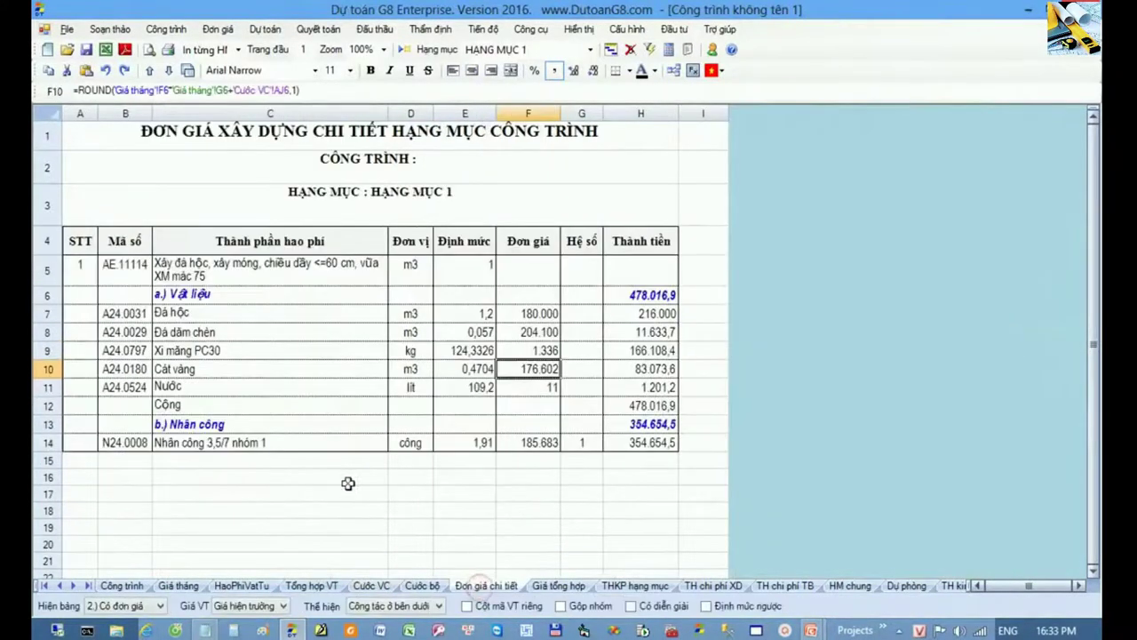
pyautogui.moveTo(132, 332); pyautogui.dragTo(515, 331)
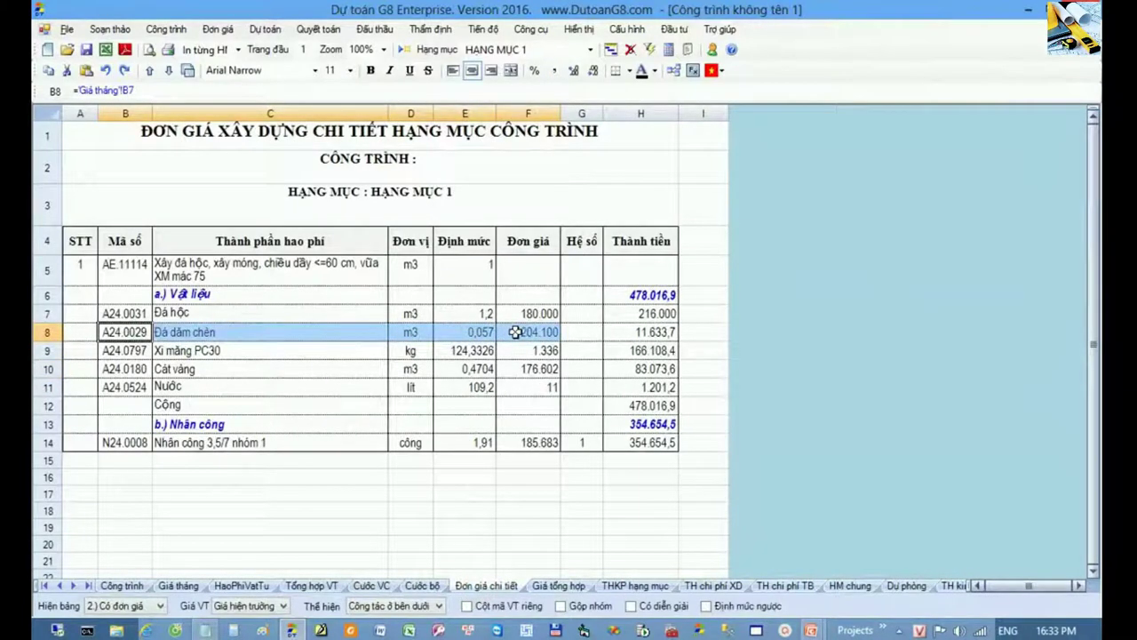
pyautogui.click(668, 50)
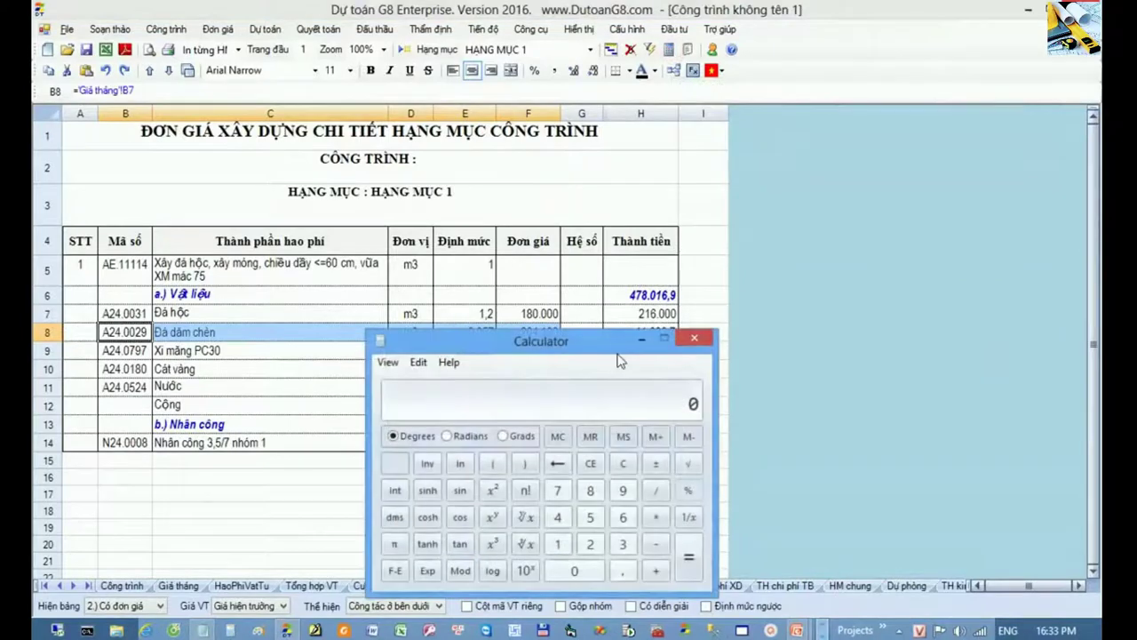
pyautogui.click(851, 422)
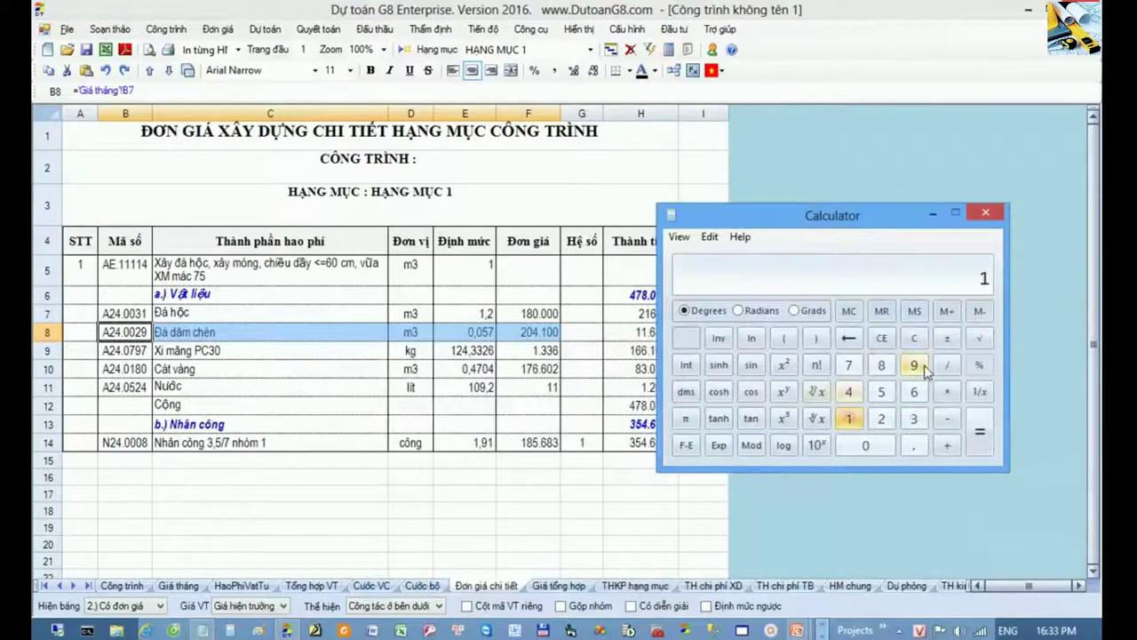
pyautogui.click(914, 365)
pyautogui.click(865, 446)
pyautogui.click(876, 450)
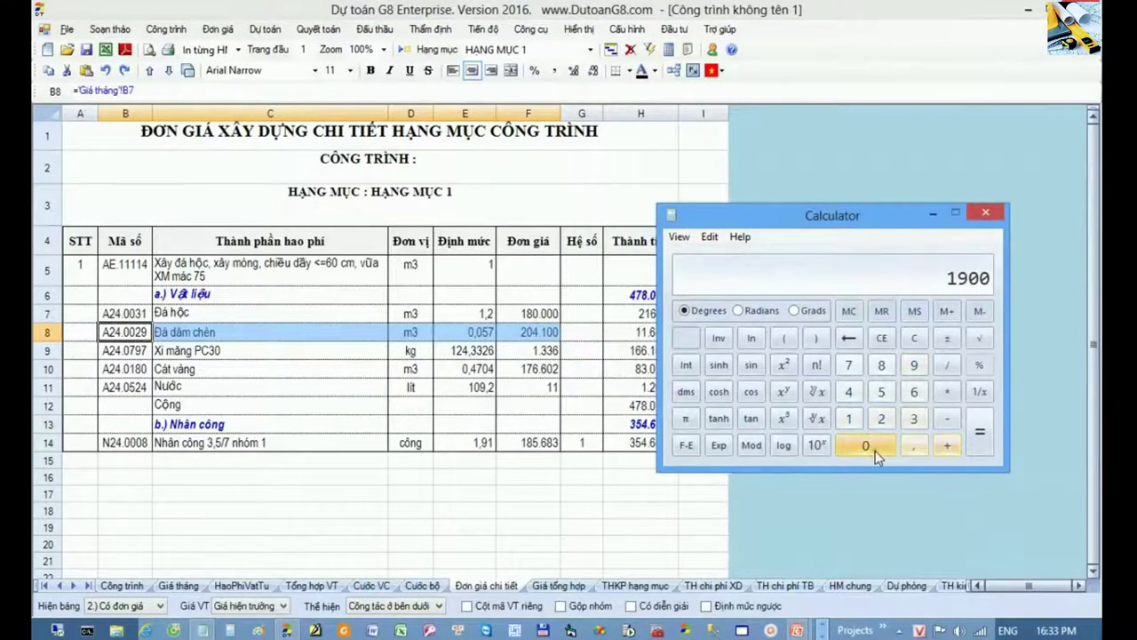
pyautogui.click(876, 450)
pyautogui.click(875, 450)
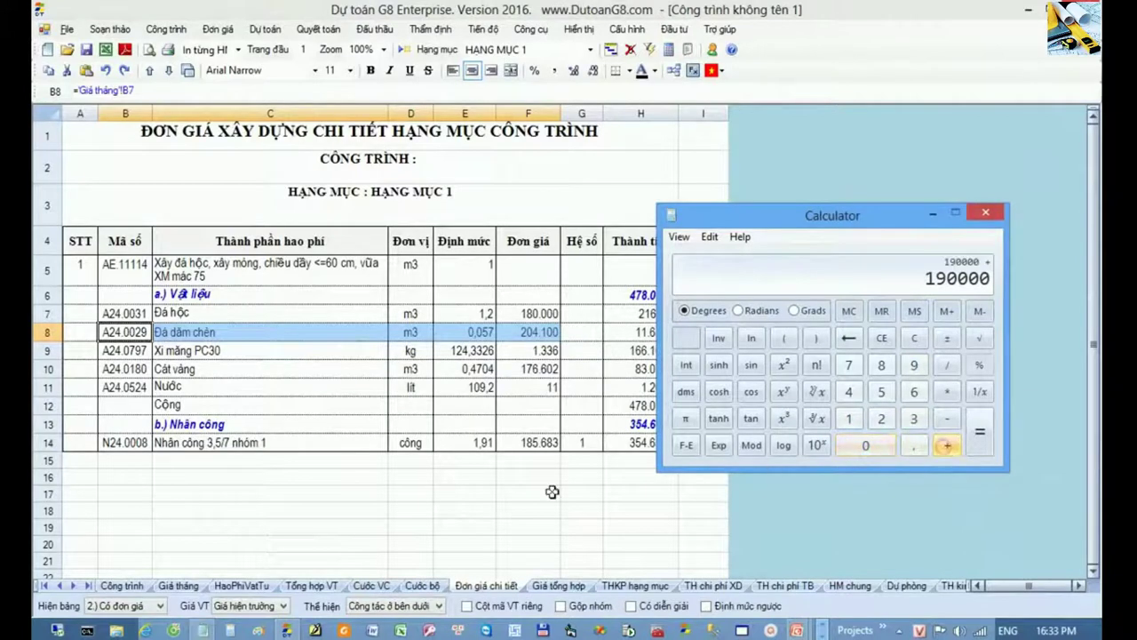
pyautogui.click(948, 448)
# Look up the Giá V/C trước thuế of Đá dăm chén in the Cước VC sheet and add 14100 in the calculator.
pyautogui.click(377, 591)
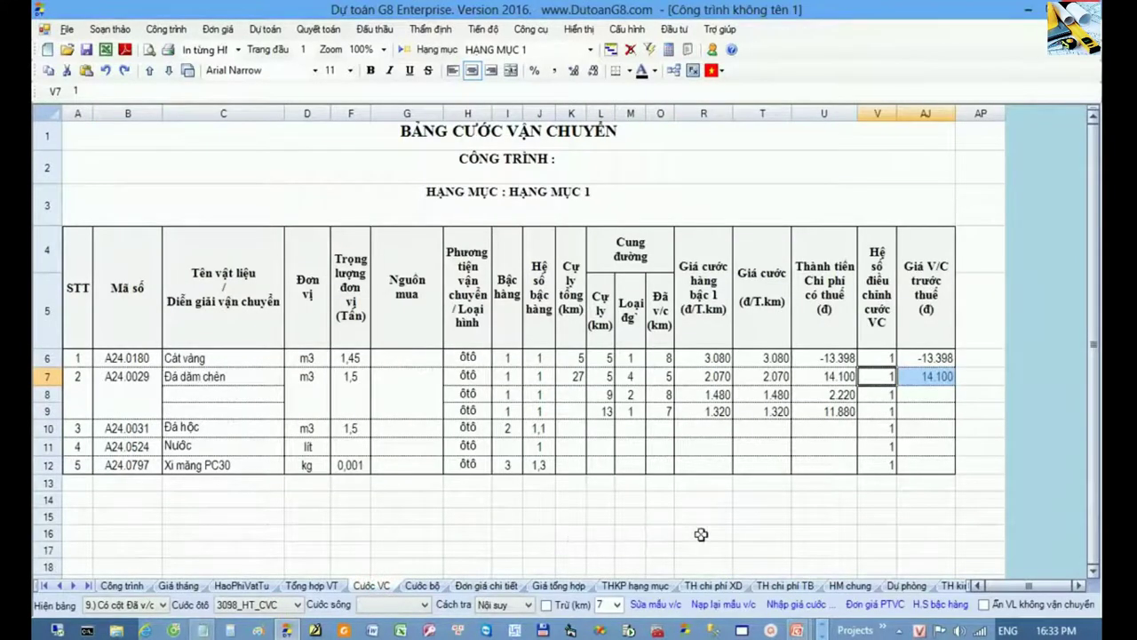
pyautogui.hotkey('alt', 'Tab')
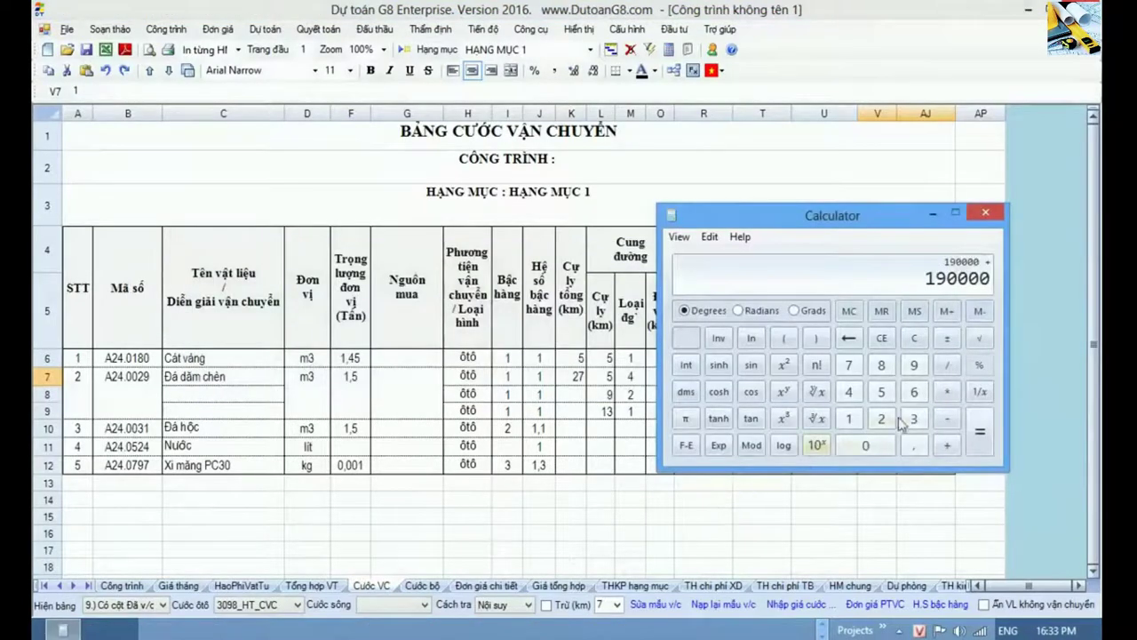
pyautogui.click(850, 416)
pyautogui.click(849, 392)
pyautogui.click(851, 417)
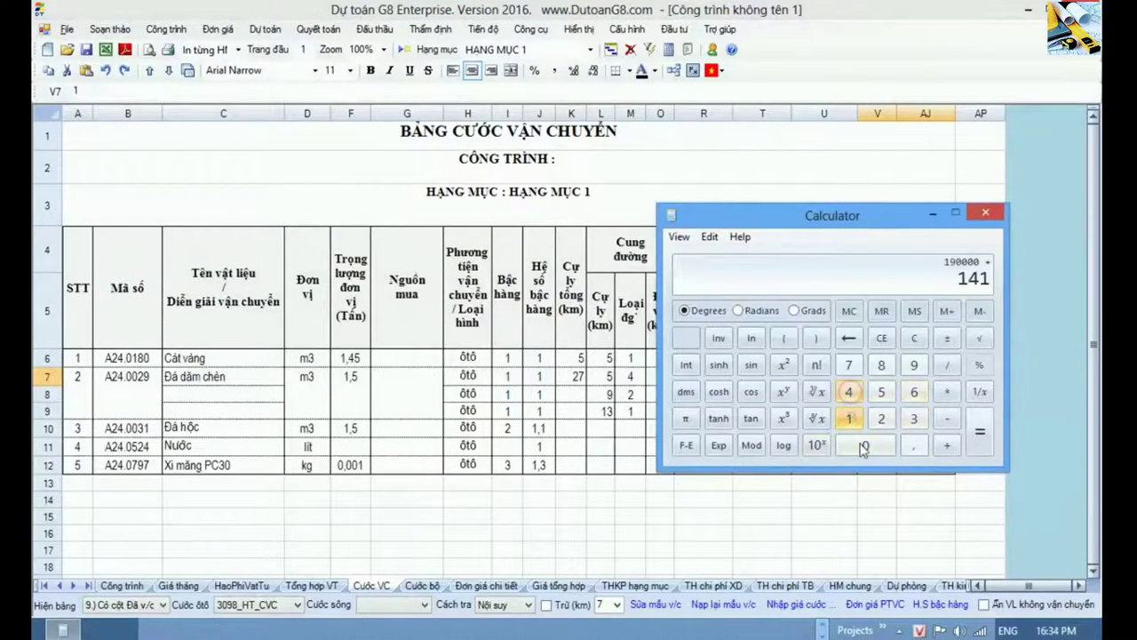
pyautogui.click(884, 447)
pyautogui.click(889, 449)
pyautogui.click(980, 438)
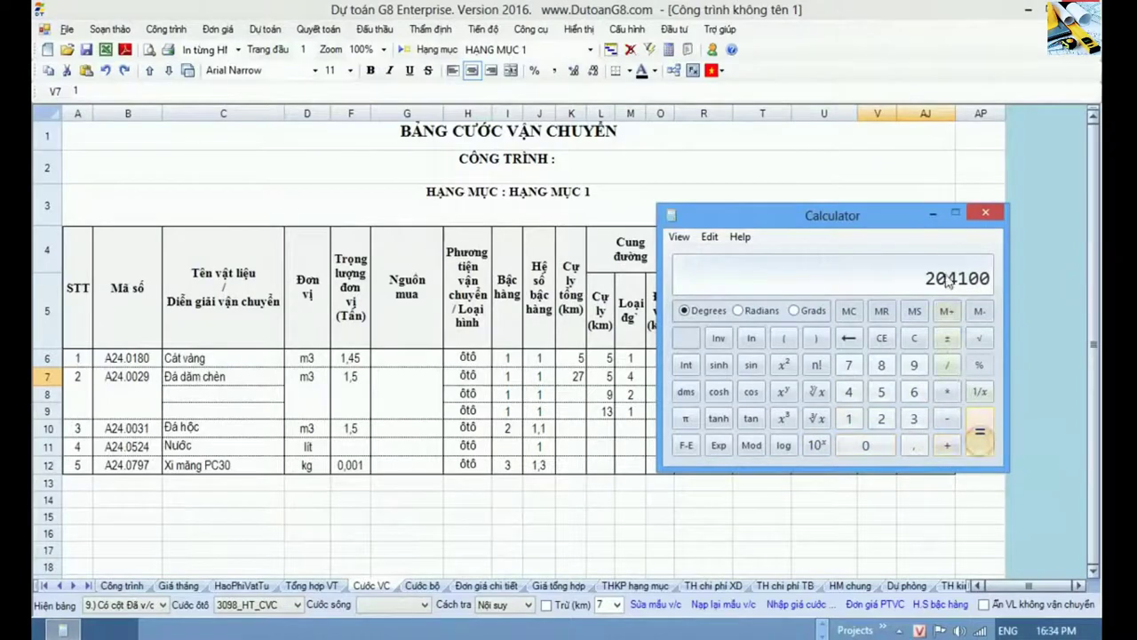
# Compare the calculator sum with the Đá dăm chén Đơn giá in the Đơn giá chi tiết sheet, and close the calculator.
pyautogui.moveTo(893, 228); pyautogui.dragTo(449, 178)
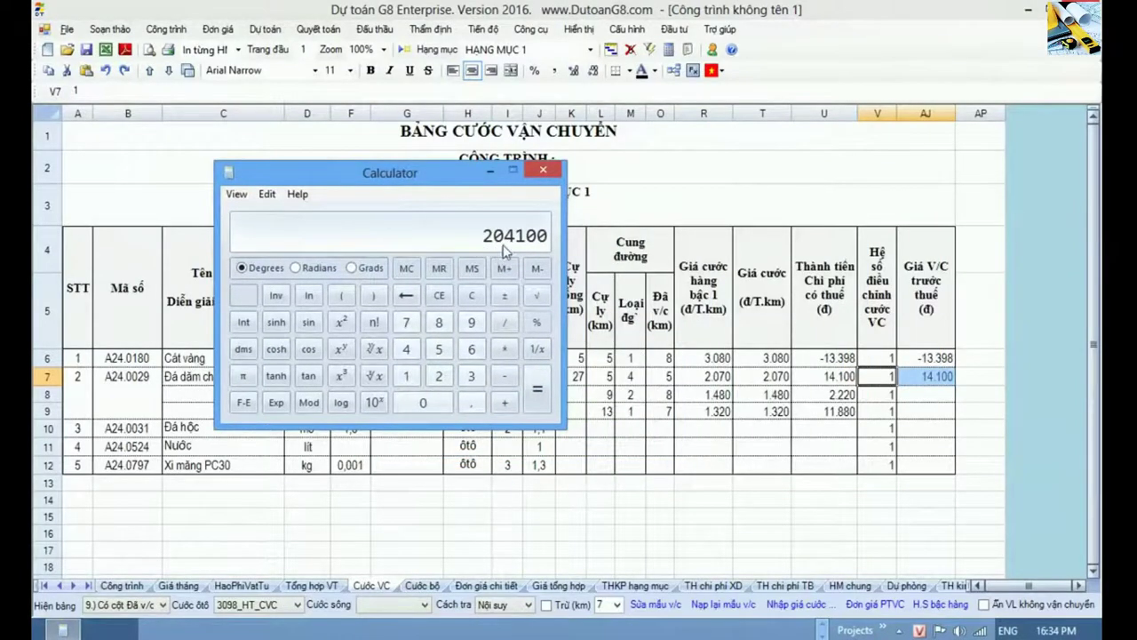
pyautogui.click(490, 589)
pyautogui.hotkey('alt', 'Tab')
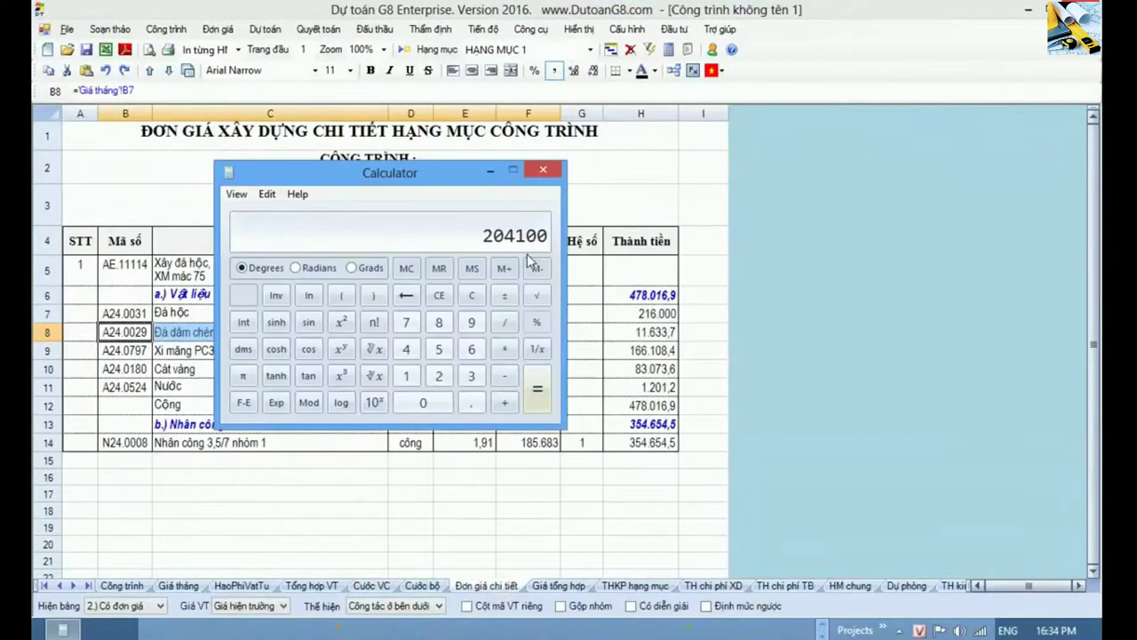
pyautogui.moveTo(461, 178); pyautogui.dragTo(493, 359)
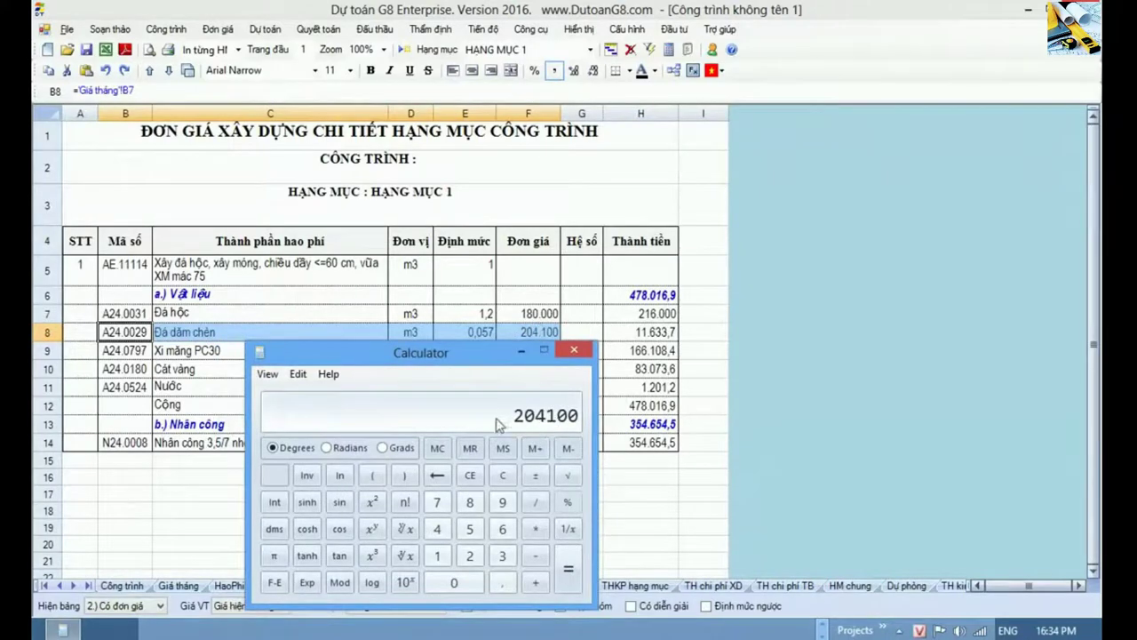
pyautogui.click(580, 350)
pyautogui.click(580, 350)
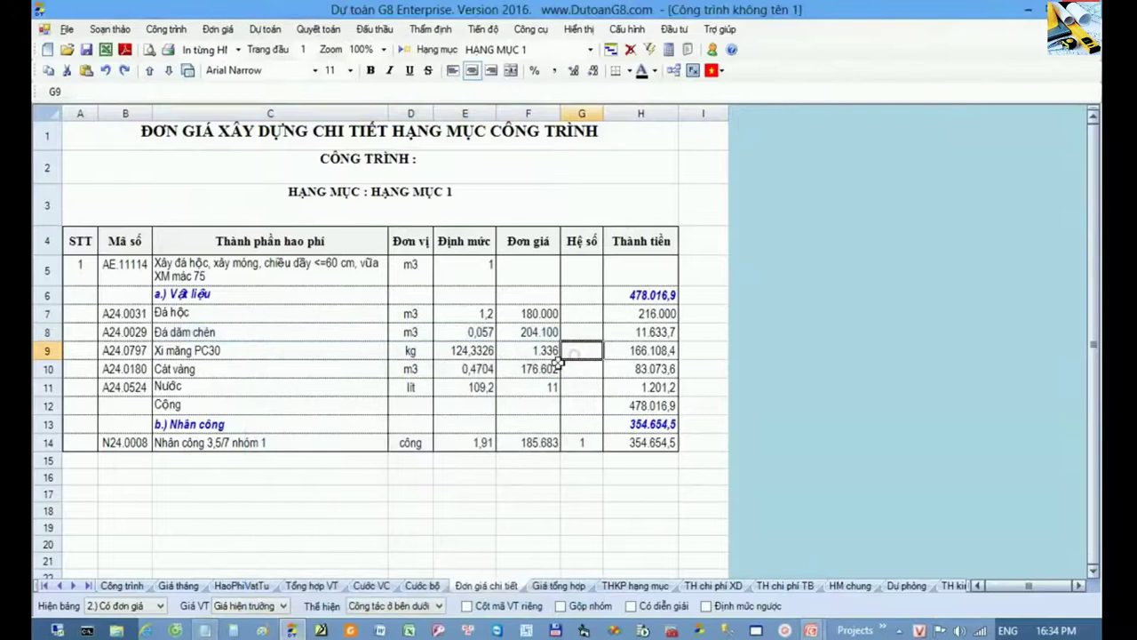
# Check Giá V/C trước thuế in Cước VC against Giá gốc and Giá H.T of Cát vàng and Đá dăm chén in Tổng hợp VT.
pyautogui.click(382, 584)
pyautogui.moveTo(944, 298); pyautogui.dragTo(942, 414)
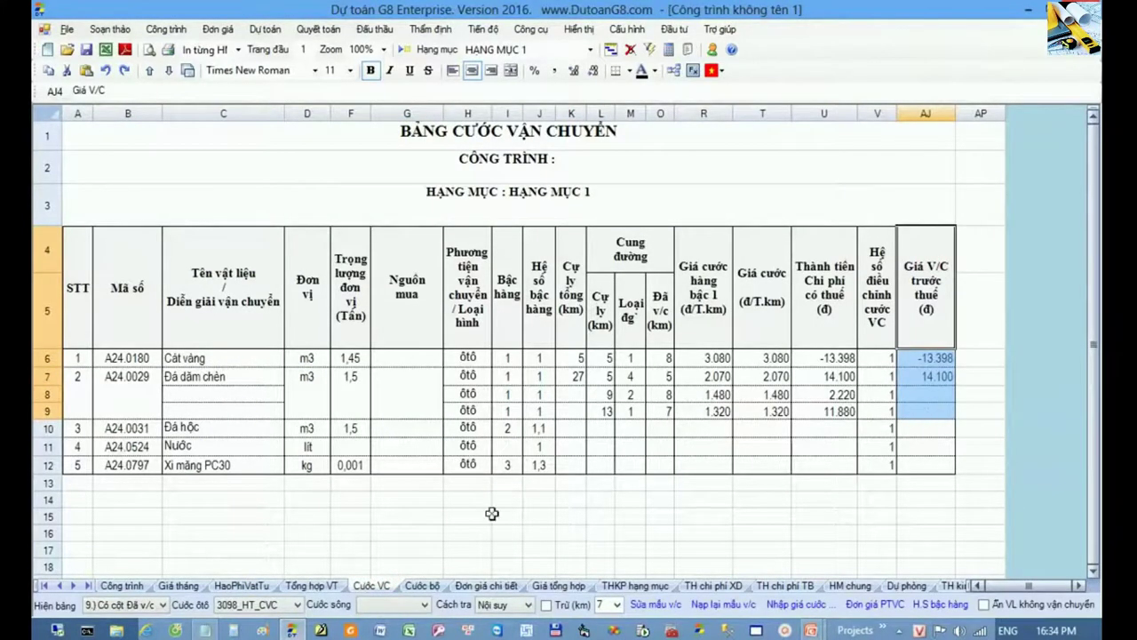
pyautogui.click(302, 588)
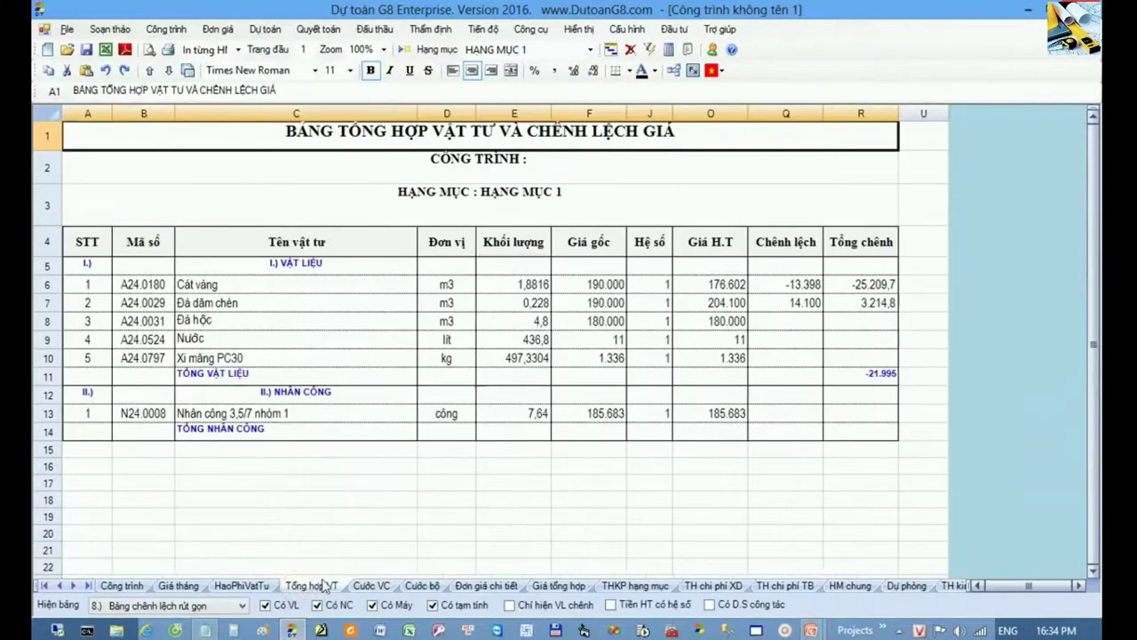
pyautogui.moveTo(711, 255); pyautogui.dragTo(727, 381)
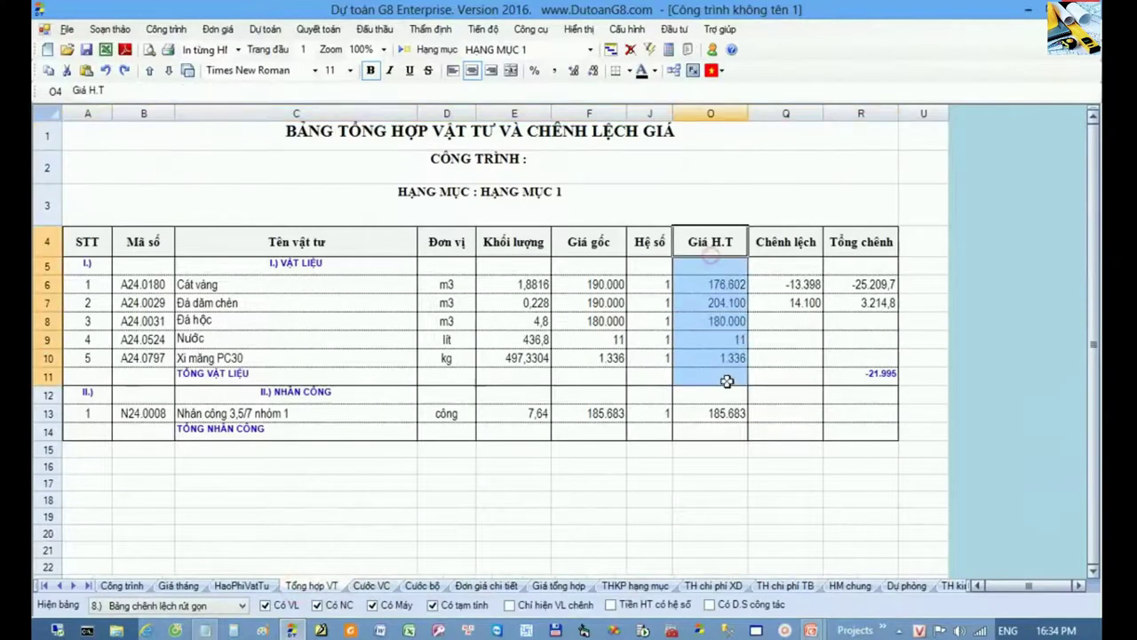
pyautogui.click(715, 302)
pyautogui.moveTo(609, 284); pyautogui.dragTo(694, 286)
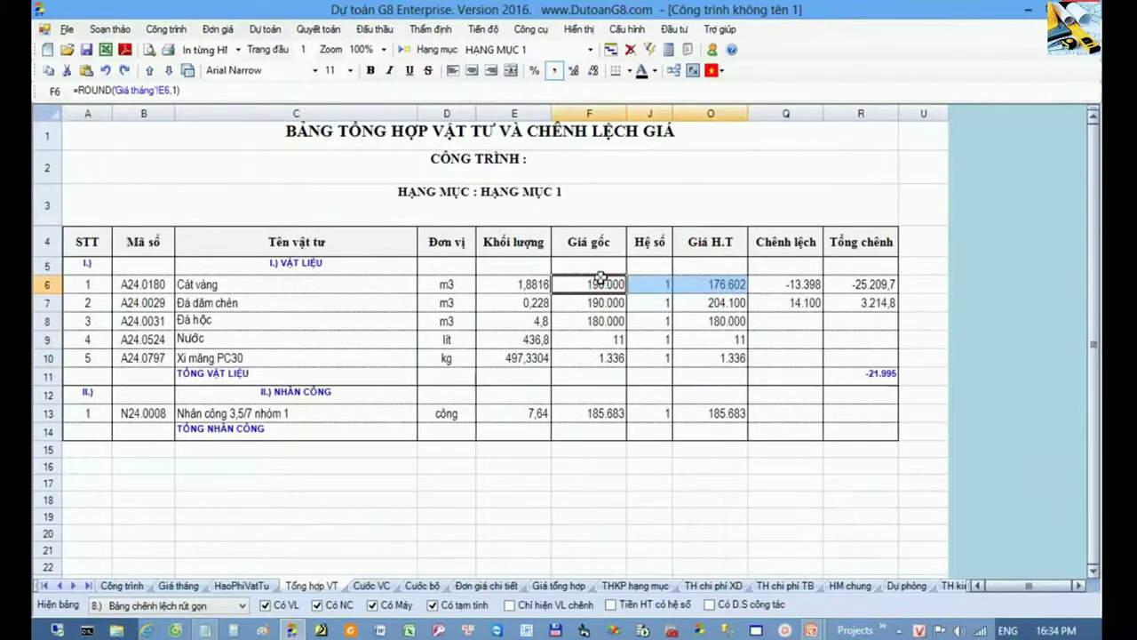
pyautogui.moveTo(266, 303); pyautogui.dragTo(711, 303)
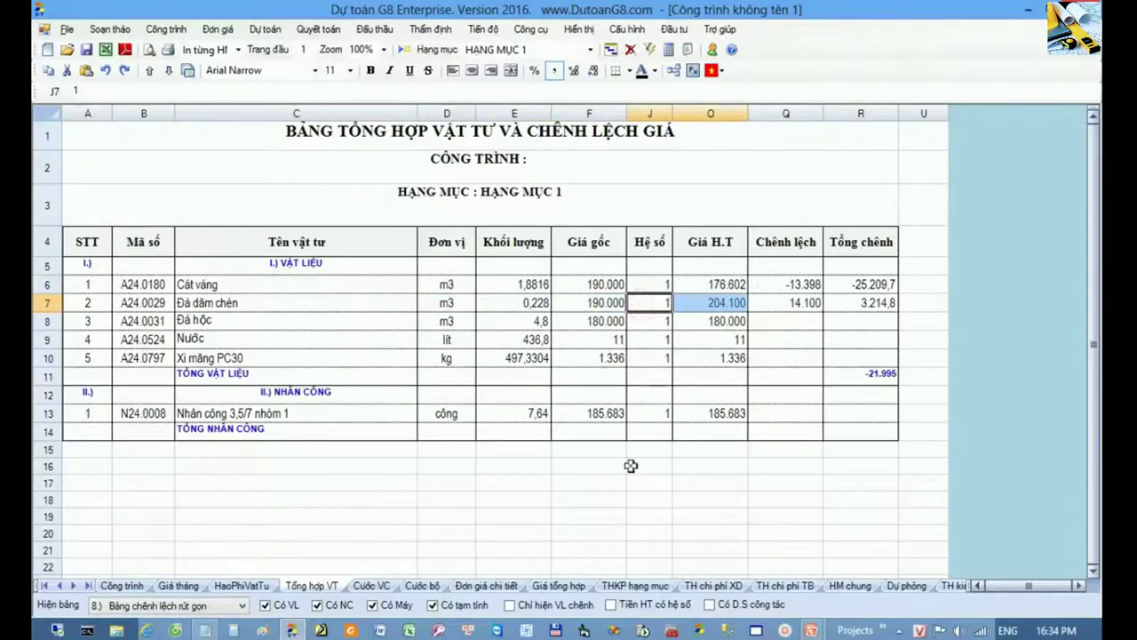
# Review the Giá tổng hợp and THKP hạng mục sheets, and inspect the Cát vàng Đơn giá formula in the Chiết tính sheet.
pyautogui.click(496, 588)
pyautogui.click(571, 589)
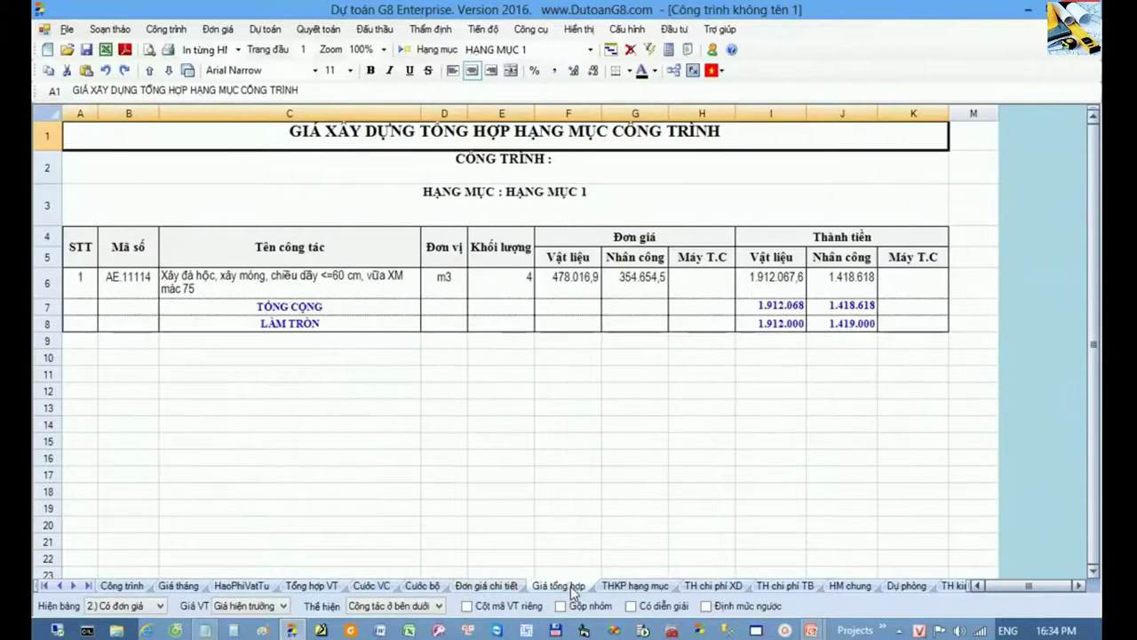
pyautogui.click(633, 588)
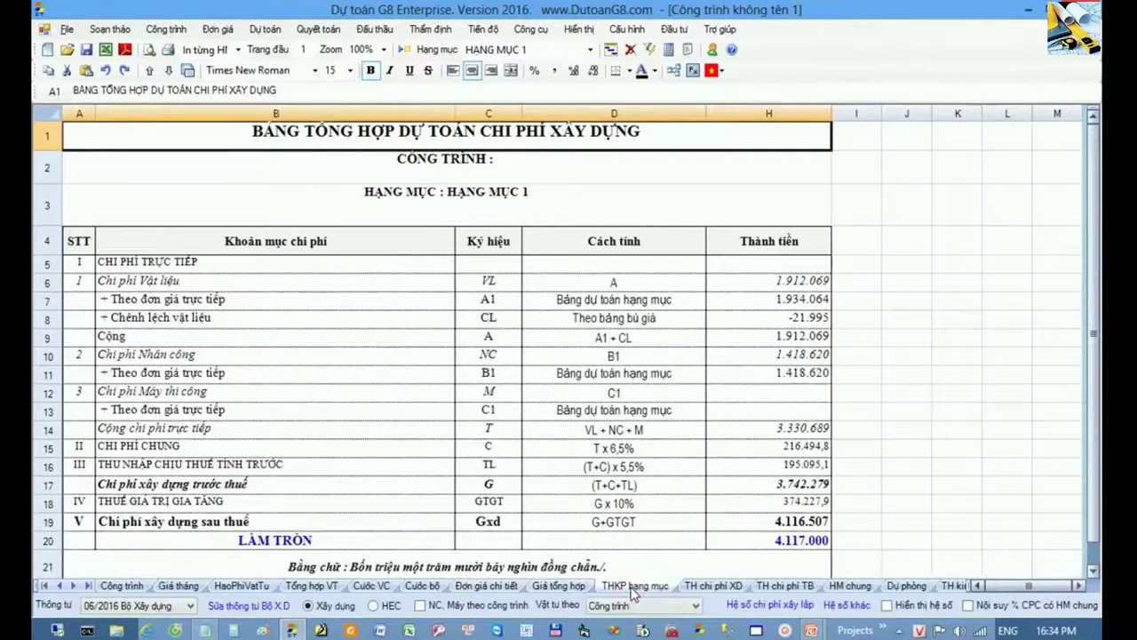
pyautogui.tripleClick(72, 587)
pyautogui.click(73, 587)
pyautogui.click(770, 586)
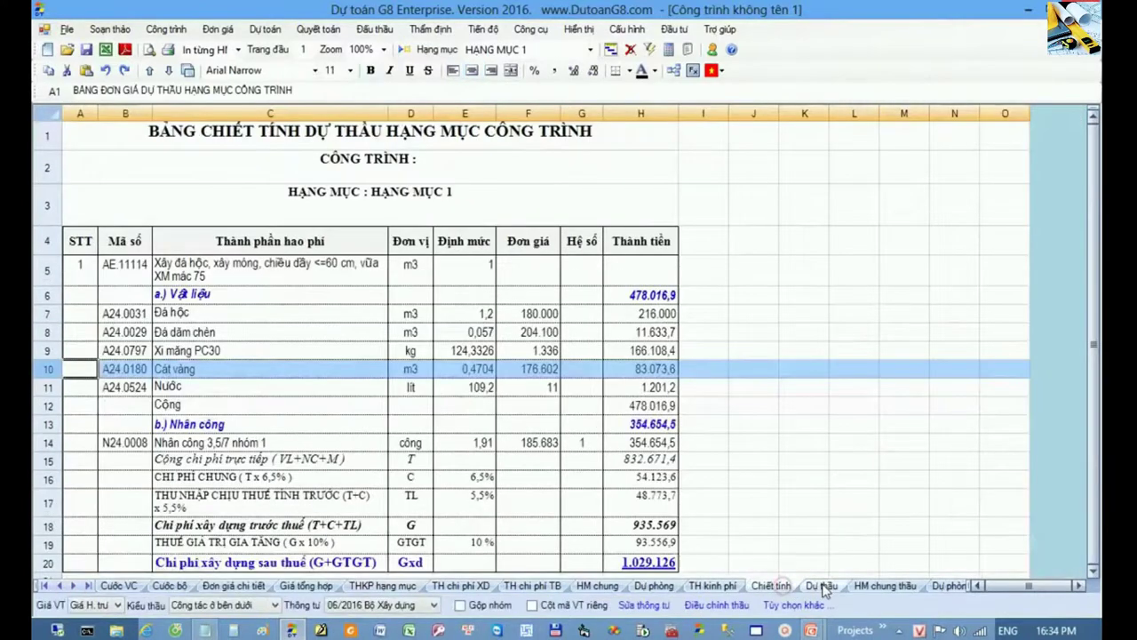
pyautogui.click(821, 586)
pyautogui.click(770, 586)
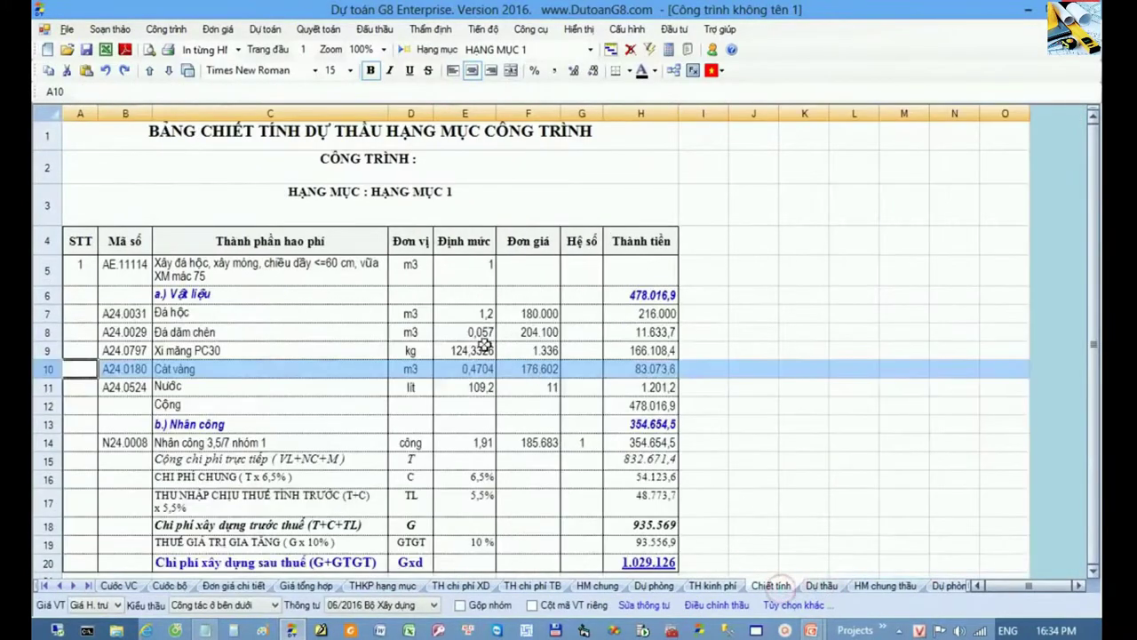
pyautogui.click(542, 371)
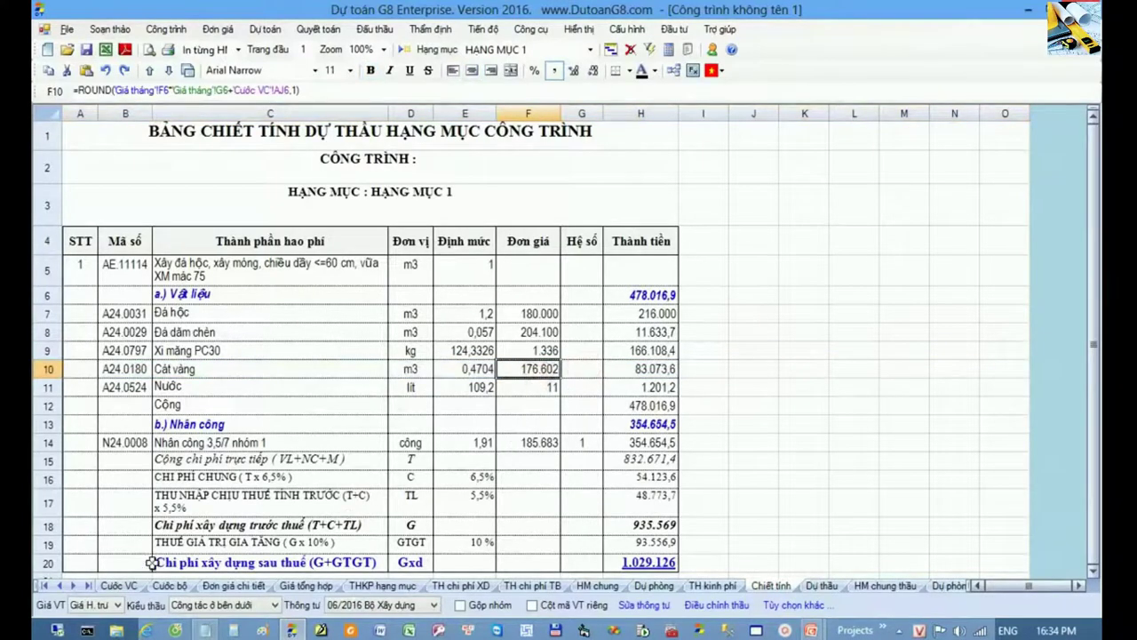
# Review the Thành tiền and Giá V/C trước thuế of Đá dăm chén and Cát vàng in Cước VC, along with the Đã v/c column.
pyautogui.click(118, 586)
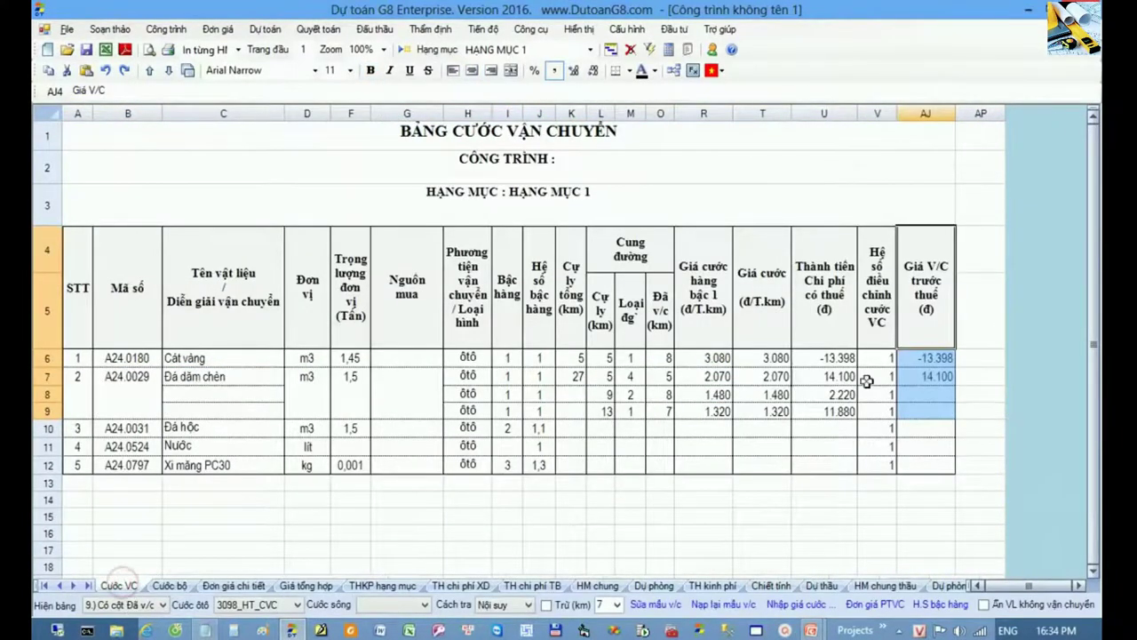
pyautogui.moveTo(818, 378); pyautogui.dragTo(916, 378)
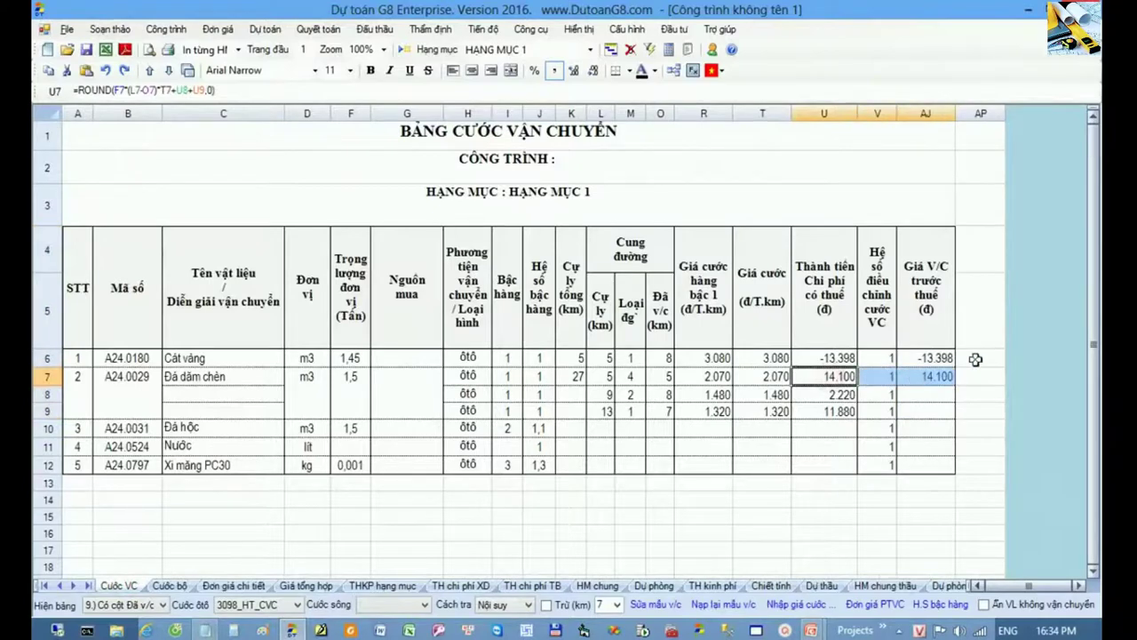
pyautogui.moveTo(978, 358); pyautogui.dragTo(834, 366)
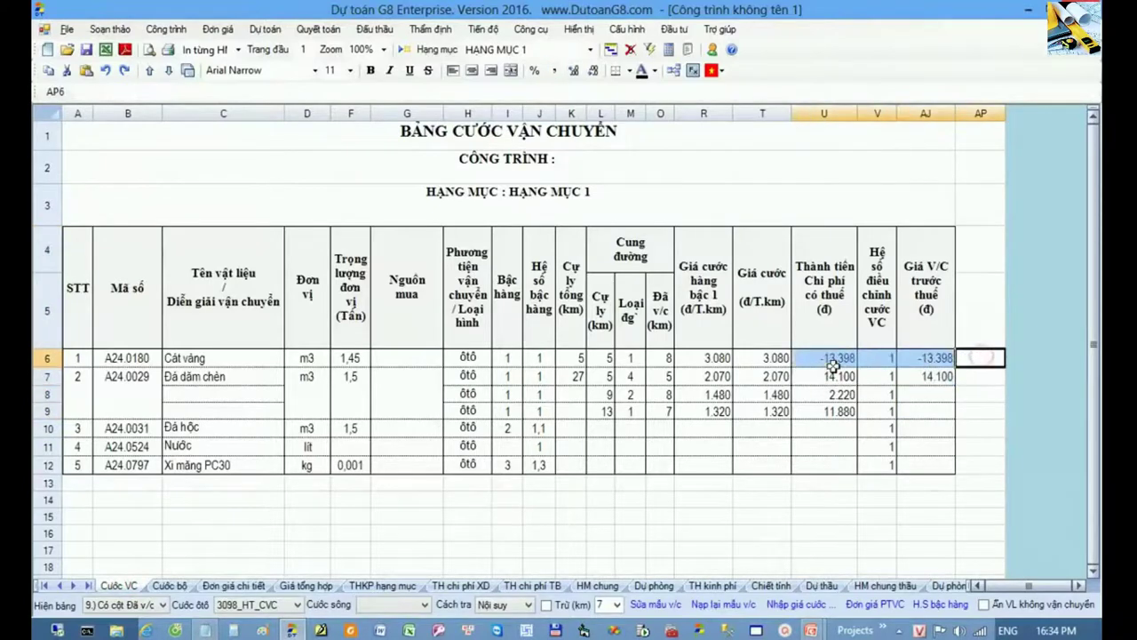
pyautogui.click(776, 423)
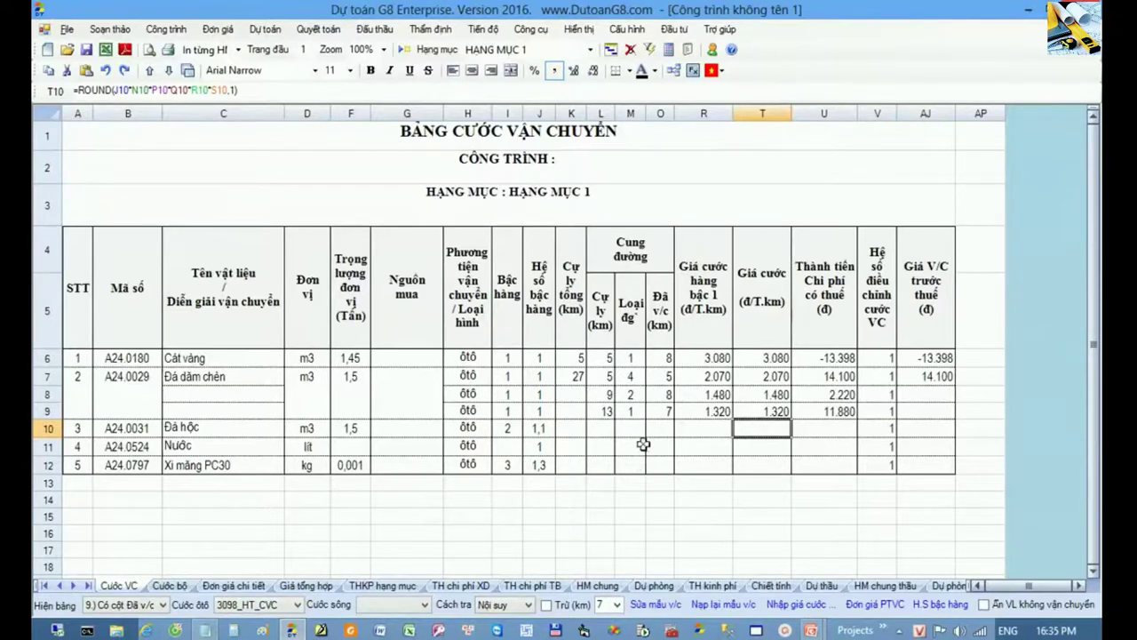
pyautogui.moveTo(664, 307); pyautogui.dragTo(665, 451)
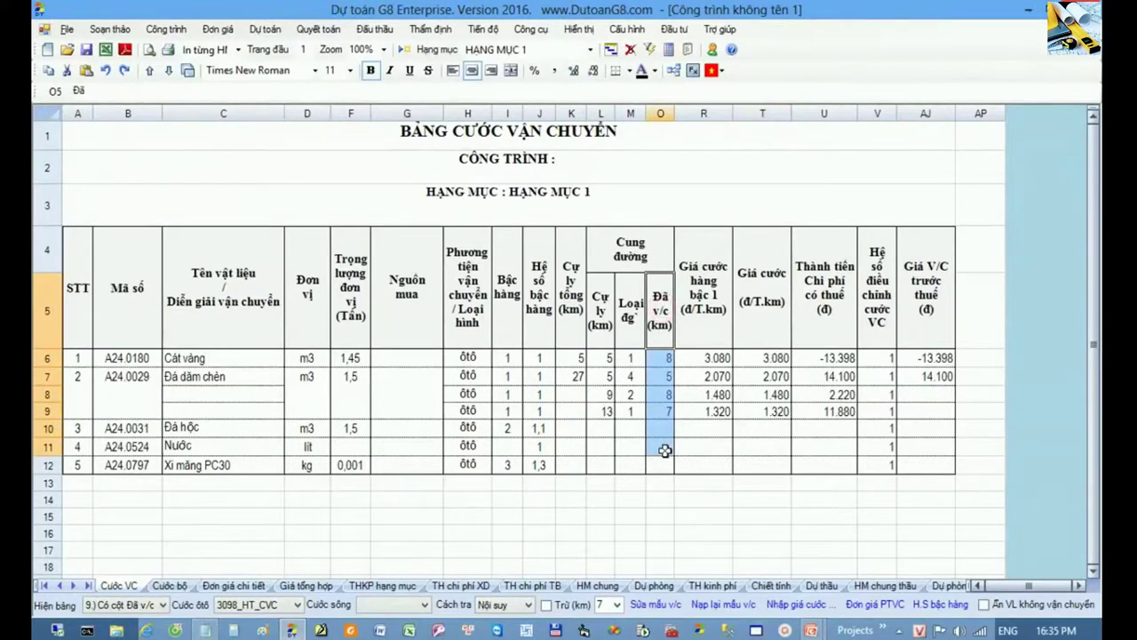
pyautogui.click(665, 451)
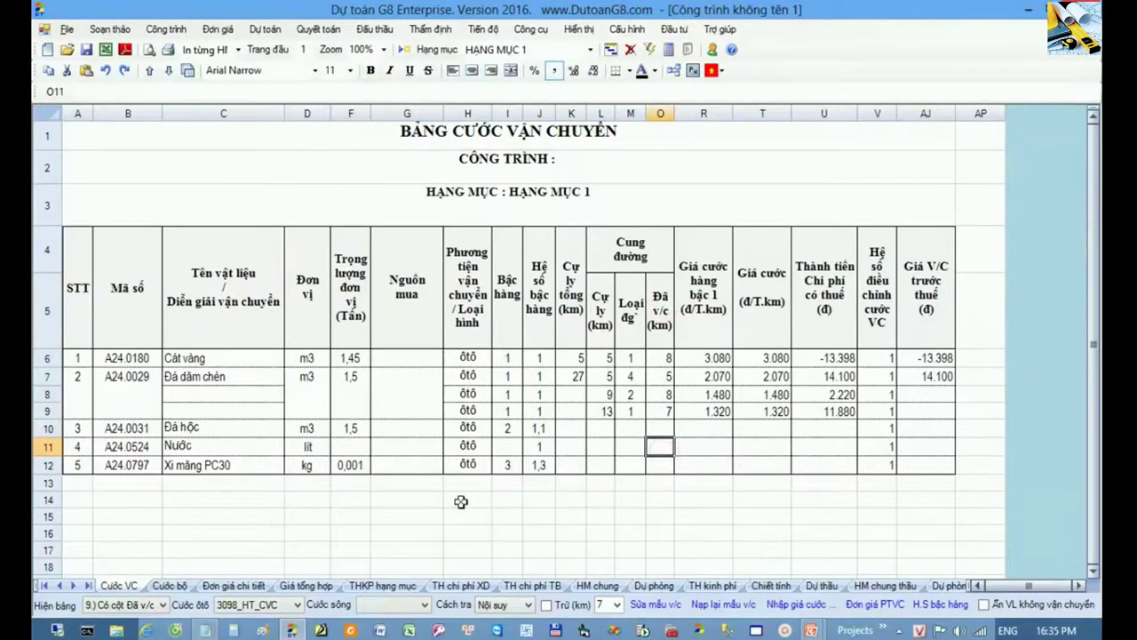
# Set the transport cost table display to 1.) Bảng chuẩn and examine its Loại đg column and the Đá học Thành tiền formula.
pyautogui.click(162, 606)
pyautogui.click(120, 492)
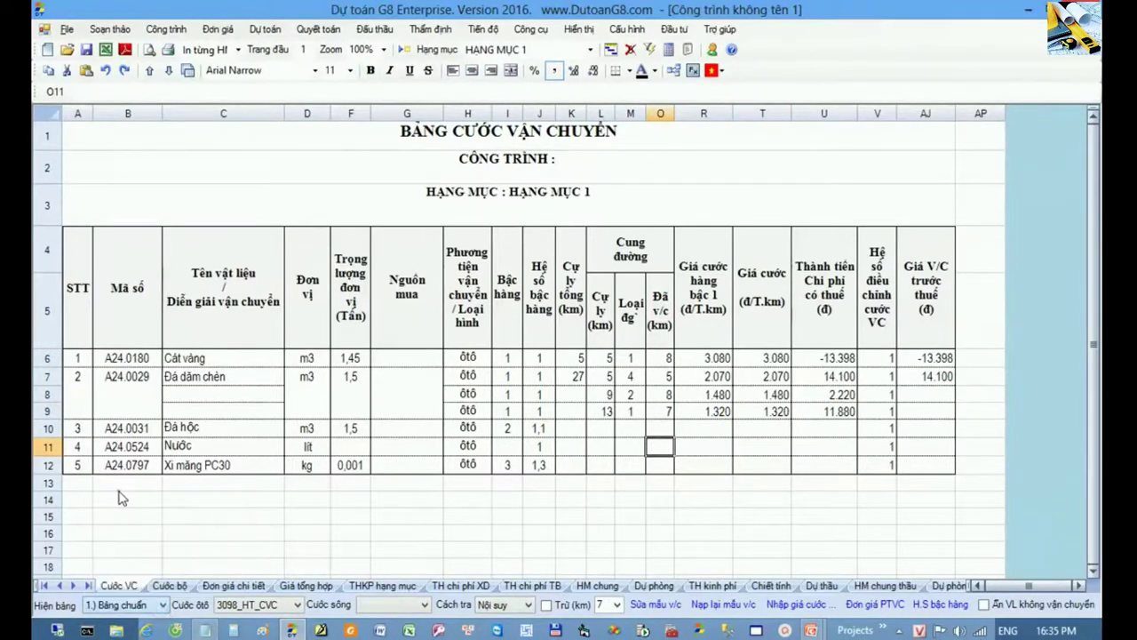
pyautogui.moveTo(630, 306); pyautogui.dragTo(630, 358)
pyautogui.moveTo(630, 431); pyautogui.dragTo(630, 436)
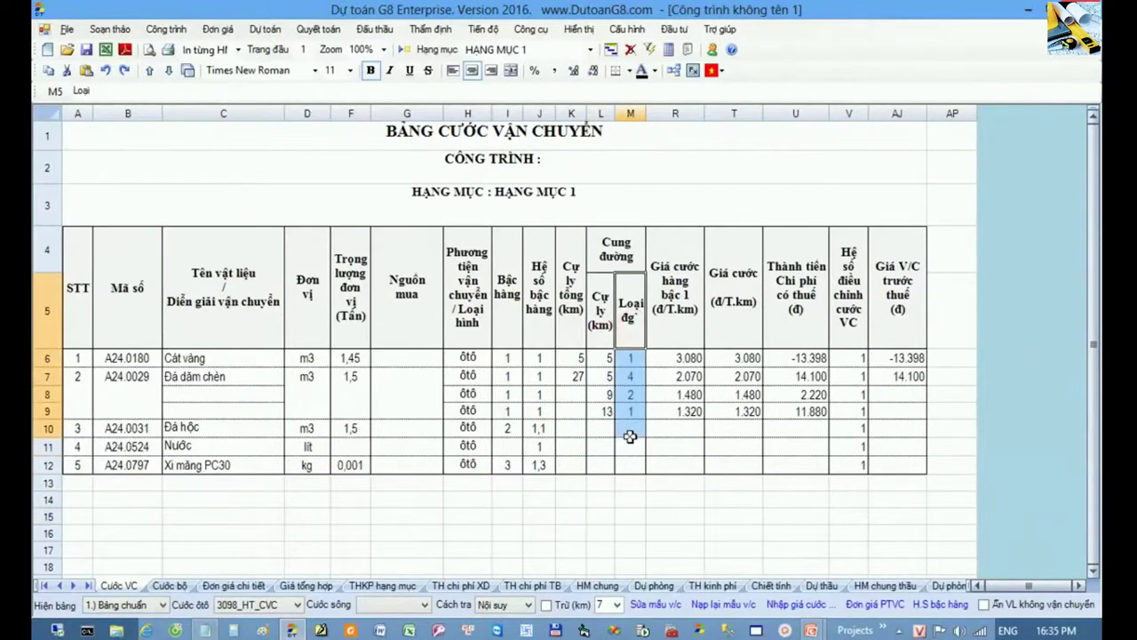
pyautogui.click(794, 429)
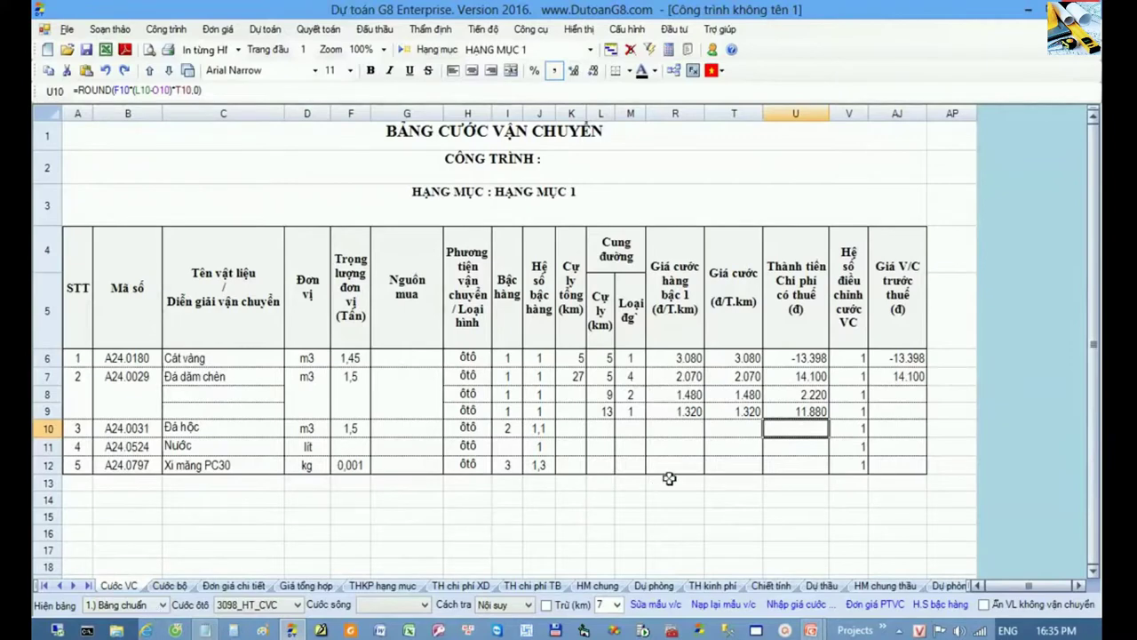
pyautogui.click(644, 439)
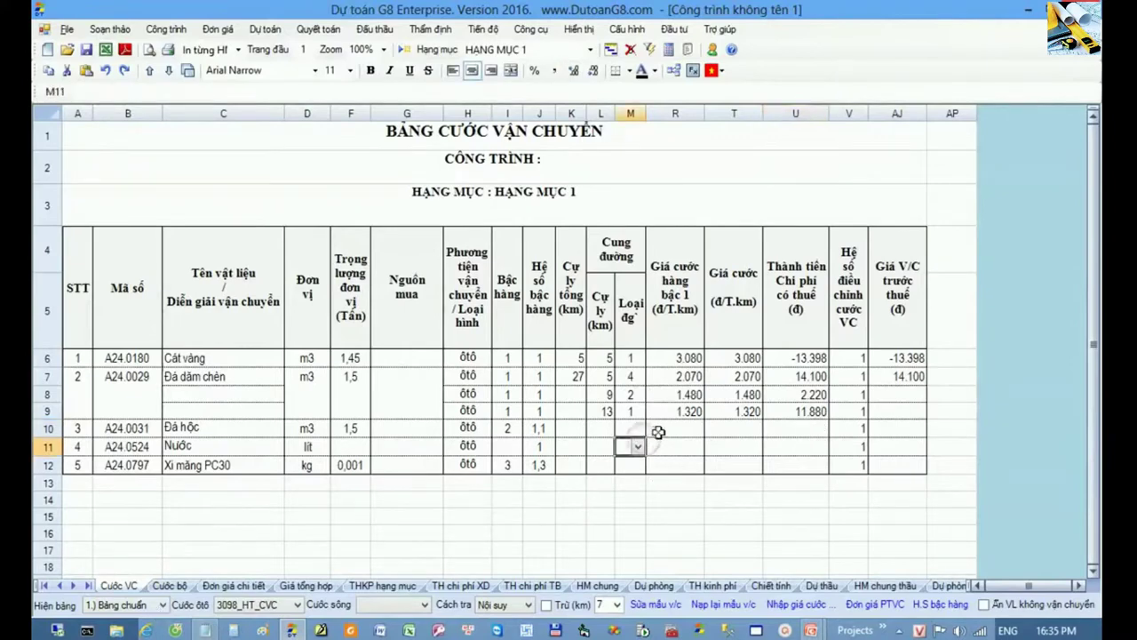
pyautogui.click(701, 435)
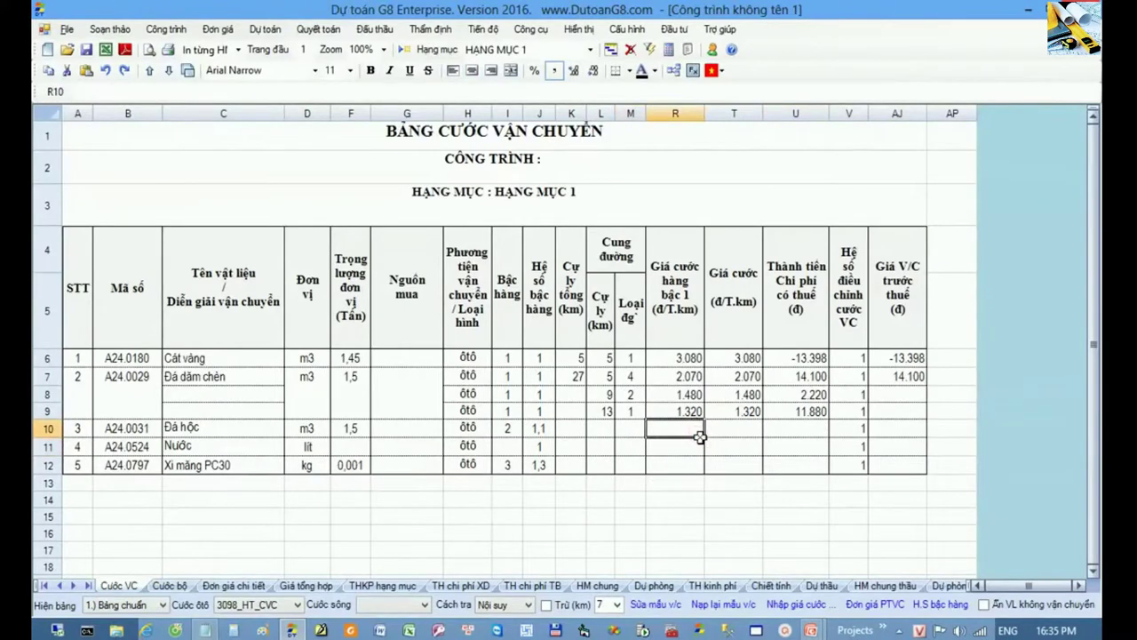